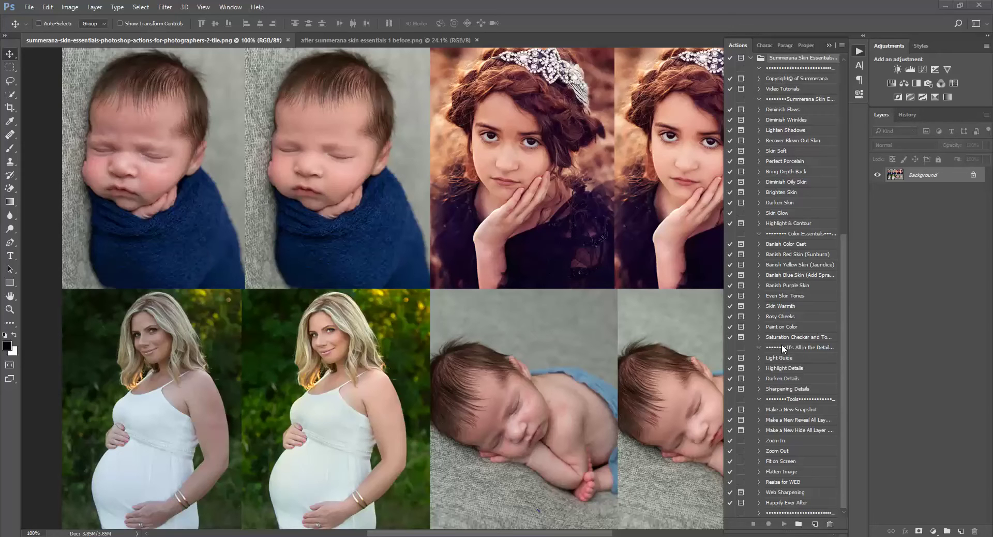
- Switch to the image "after summerana skin essentials 1 before.png" and run the Diminish Flaws action through all its messages
{"action": "left_click", "coordinate": [333, 40]}
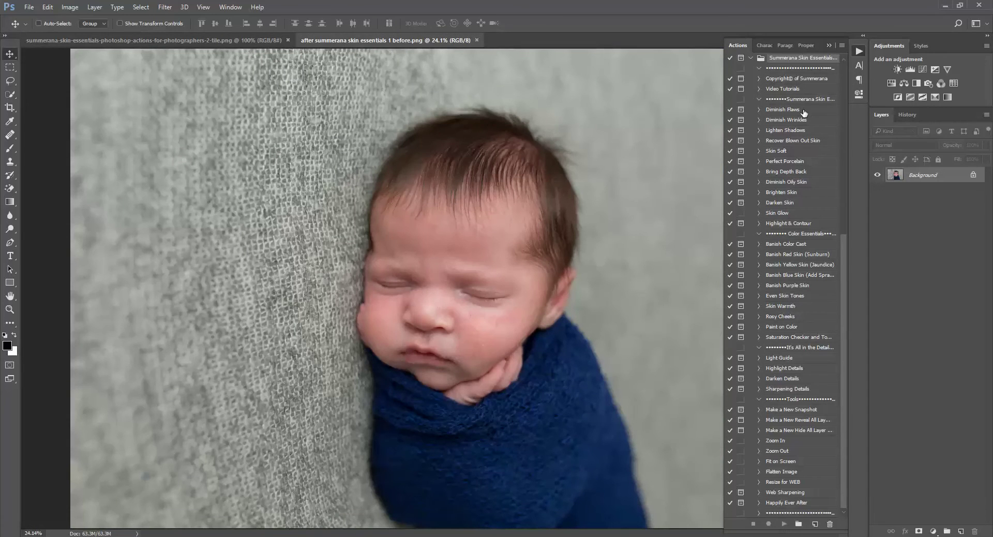
{"action": "left_click", "coordinate": [781, 111]}
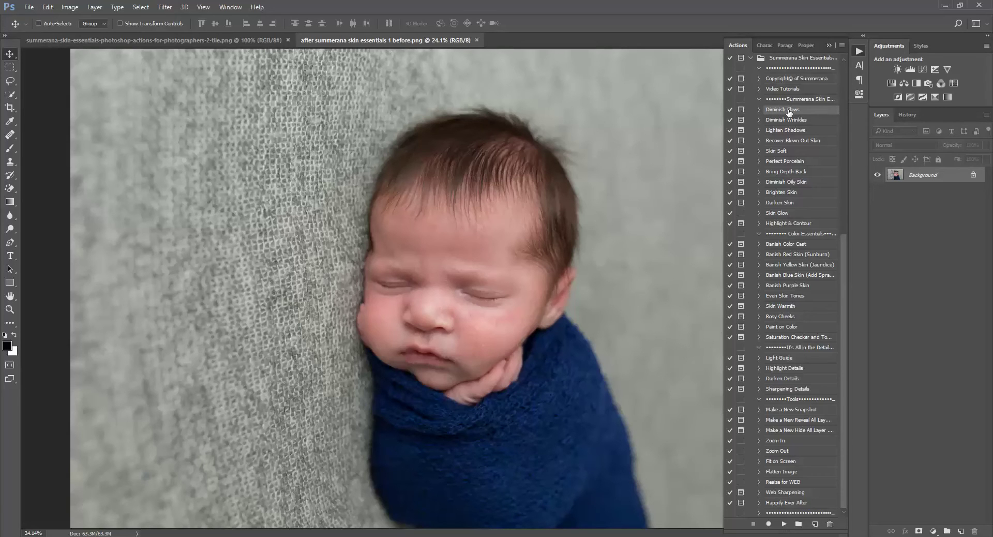
{"action": "left_click", "coordinate": [784, 524]}
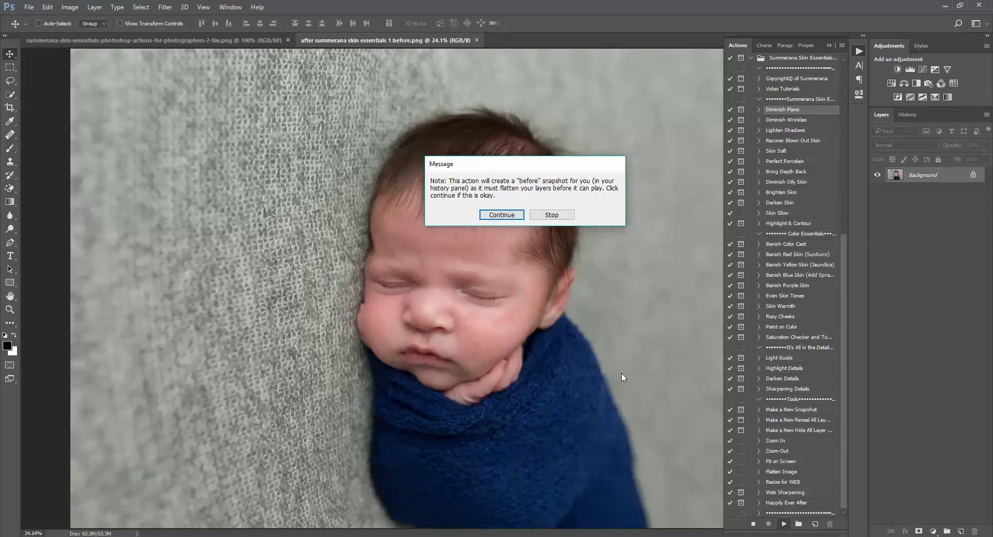
{"action": "left_click", "coordinate": [505, 215]}
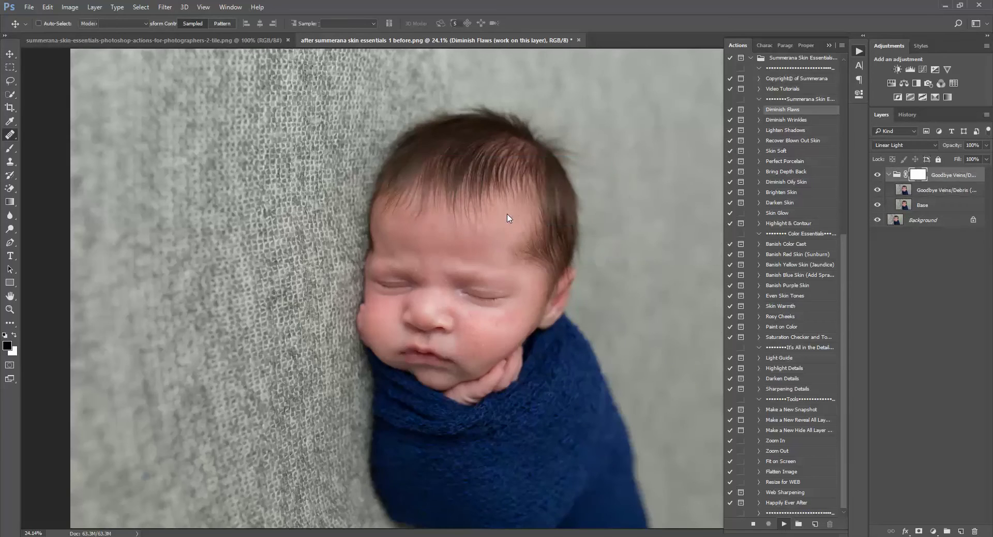
{"action": "left_click", "coordinate": [566, 247]}
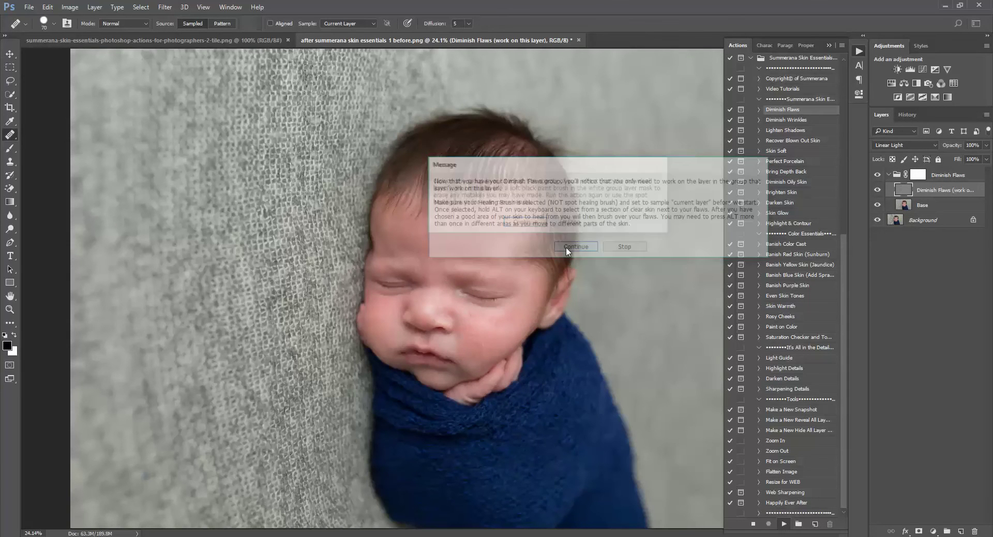
{"action": "left_click", "coordinate": [545, 226]}
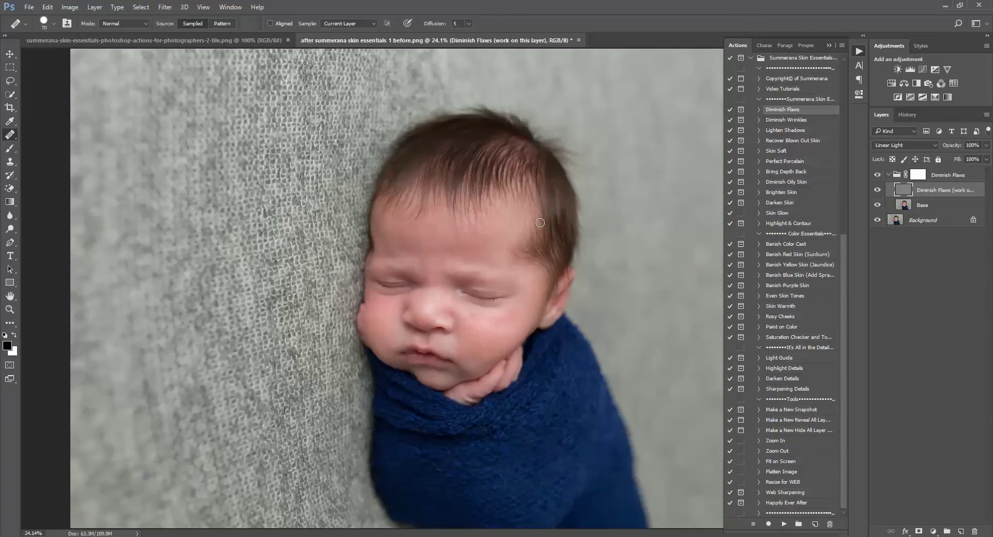
- Choose the Healing Brush tool and set it to sample from the Current Layer
{"action": "right_click", "coordinate": [9, 135]}
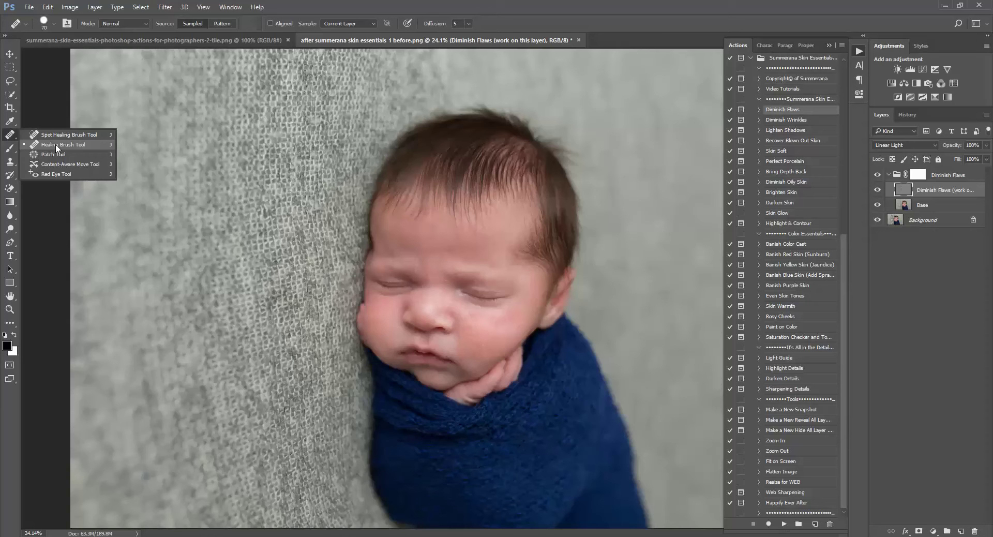
{"action": "left_click", "coordinate": [78, 144]}
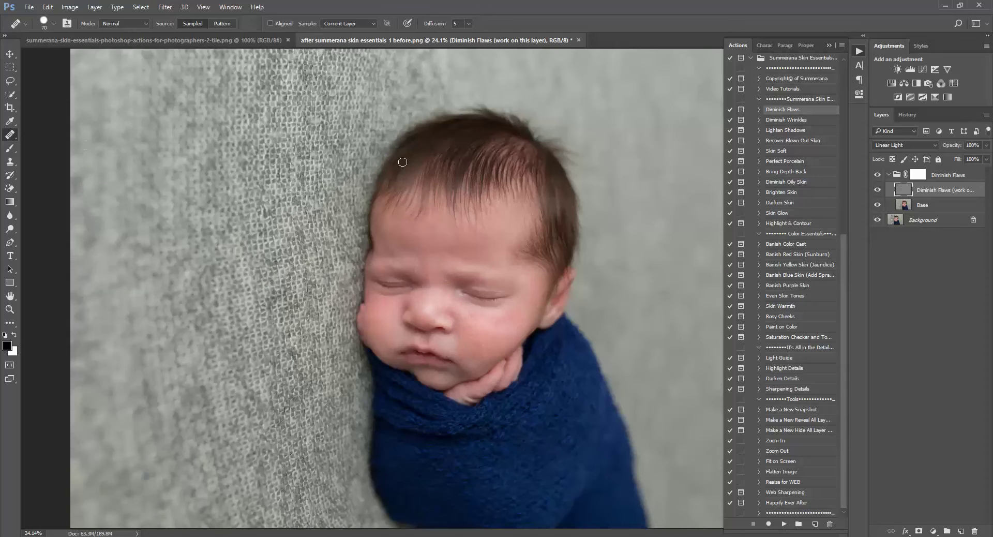
{"action": "left_click", "coordinate": [339, 23]}
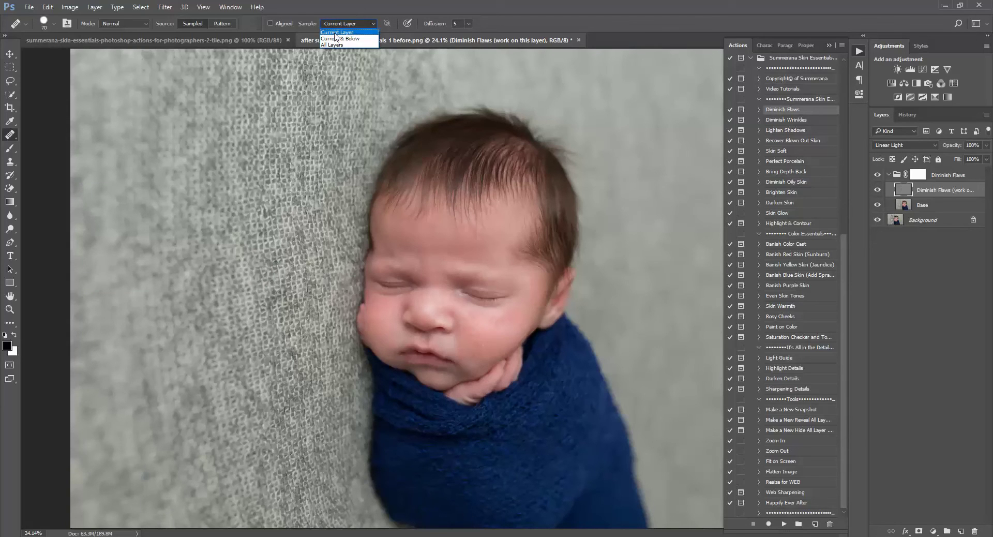
{"action": "left_click", "coordinate": [335, 33]}
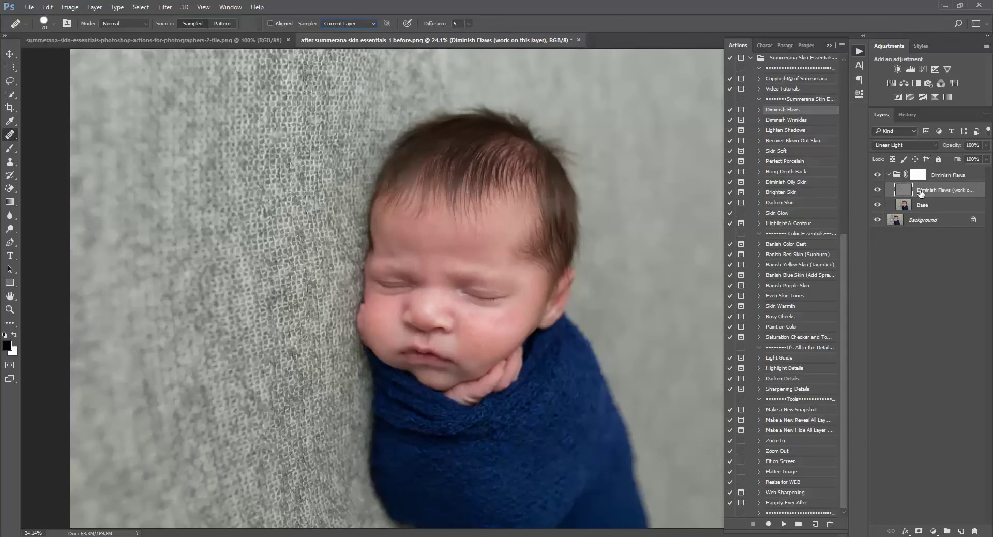
- Heal the flaws on the baby's forehead and between the brows, working on the Diminish Flaws work layer
{"action": "double_click", "coordinate": [939, 190]}
{"action": "left_click", "coordinate": [934, 196]}
{"action": "scroll", "coordinate": [454, 347], "scroll_direction": "up", "scroll_amount": 3}
{"action": "left_click_drag", "start_coordinate": [519, 349], "coordinate": [474, 338]}
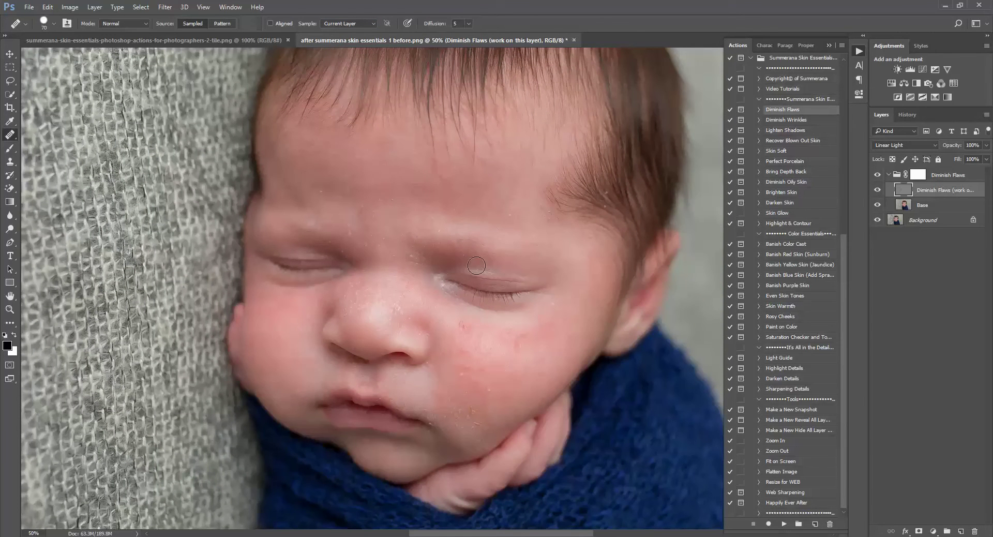
{"action": "left_click", "coordinate": [503, 213]}
{"action": "left_click", "coordinate": [510, 217]}
{"action": "left_click", "coordinate": [442, 205]}
{"action": "left_click", "coordinate": [504, 213]}
{"action": "left_click", "coordinate": [519, 220]}
{"action": "left_click", "coordinate": [489, 213]}
{"action": "left_click", "coordinate": [517, 224]}
{"action": "left_click", "coordinate": [547, 214]}
{"action": "left_click", "coordinate": [551, 221]}
{"action": "left_click", "coordinate": [581, 260]}
{"action": "left_click", "coordinate": [443, 257]}
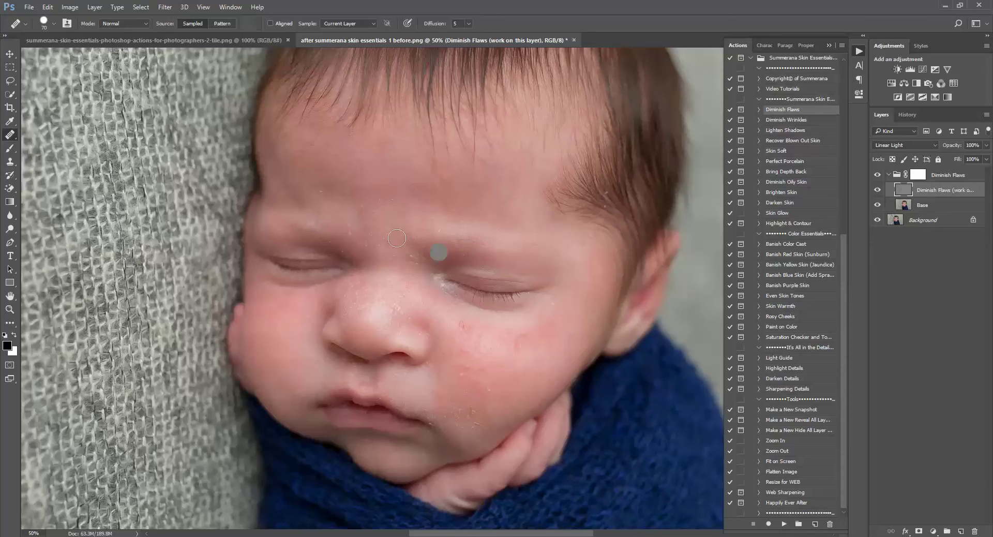
{"action": "left_click", "coordinate": [356, 227]}
- Heal the remaining spots and dry skin on the baby's cheeks and around the nose and mouth
{"action": "left_click", "coordinate": [464, 326]}
{"action": "left_click", "coordinate": [500, 343]}
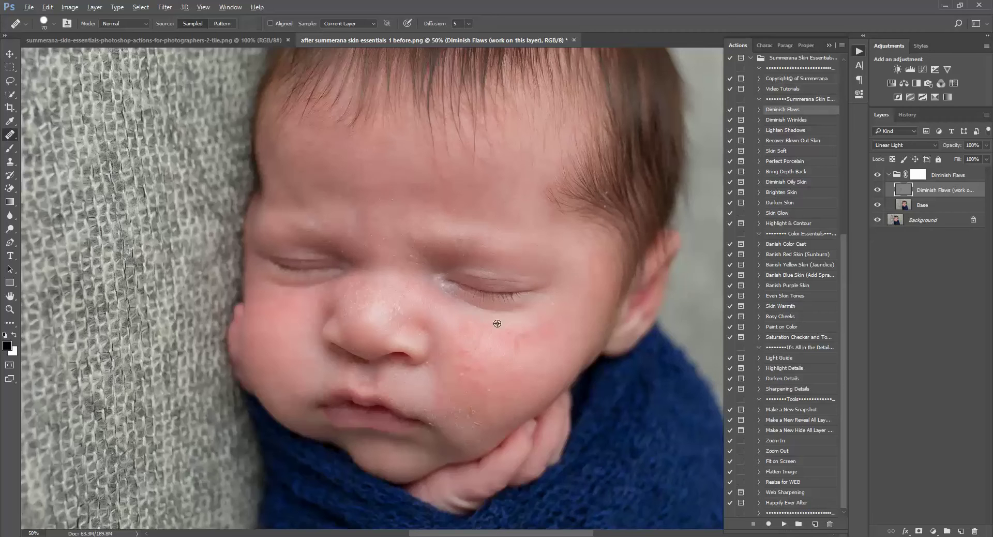
{"action": "left_click", "coordinate": [555, 310]}
{"action": "left_click", "coordinate": [543, 341]}
{"action": "left_click", "coordinate": [506, 355]}
{"action": "left_click", "coordinate": [459, 362]}
{"action": "left_click", "coordinate": [473, 414]}
{"action": "left_click", "coordinate": [465, 408]}
{"action": "left_click", "coordinate": [489, 354]}
{"action": "left_click", "coordinate": [452, 230]}
{"action": "left_click", "coordinate": [394, 301]}
{"action": "left_click", "coordinate": [424, 326]}
{"action": "left_click", "coordinate": [448, 334]}
{"action": "left_click", "coordinate": [302, 333]}
{"action": "left_click", "coordinate": [308, 319]}
{"action": "left_click", "coordinate": [276, 291]}
{"action": "left_click", "coordinate": [280, 363], "text": "alt"}
{"action": "left_click", "coordinate": [310, 368]}
{"action": "left_click", "coordinate": [276, 371], "text": "alt"}
{"action": "left_click", "coordinate": [313, 376]}
{"action": "left_click", "coordinate": [304, 386]}
- Preview the Diminish Flaws group at a reduced opacity of about 83% and return it to 100%
{"action": "left_click", "coordinate": [950, 176]}
{"action": "left_click", "coordinate": [986, 147]}
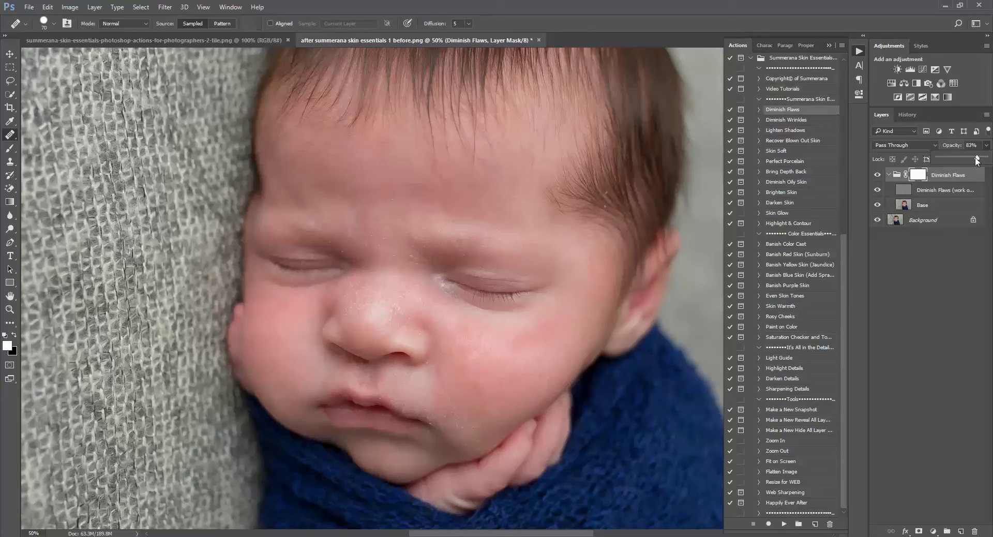
{"action": "mouse_move", "coordinate": [965, 160]}
{"action": "left_mouse_down"}
{"action": "mouse_move", "coordinate": [938, 161]}
{"action": "mouse_move", "coordinate": [974, 166]}
{"action": "left_mouse_up"}
- Run the Diminish Wrinkles action and continue through its messages
{"action": "left_click", "coordinate": [771, 120]}
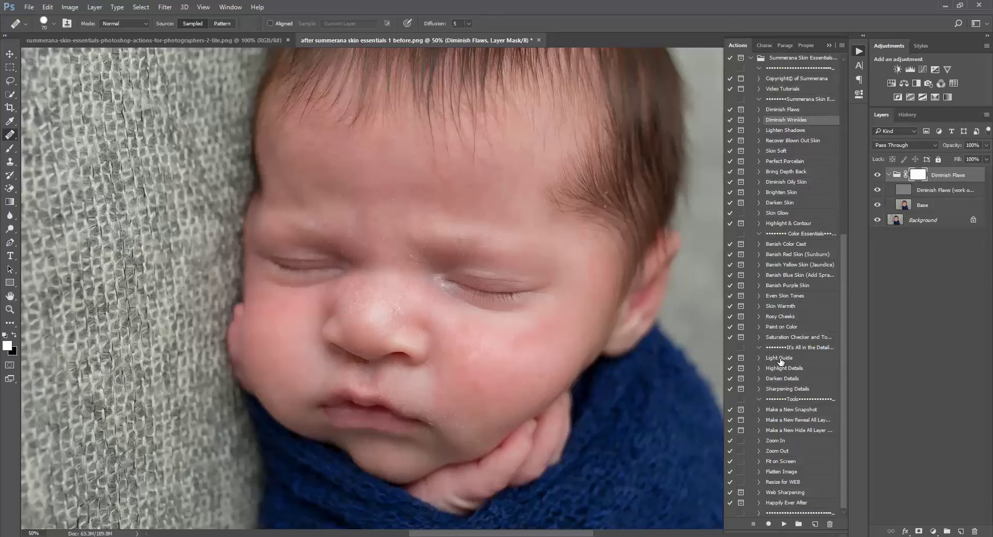
{"action": "left_click", "coordinate": [784, 524]}
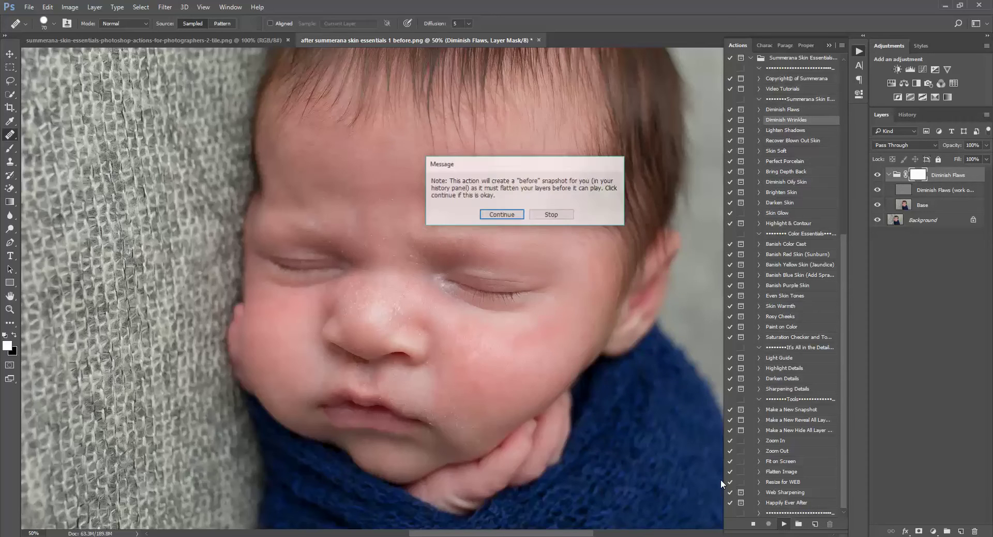
{"action": "left_click", "coordinate": [502, 216]}
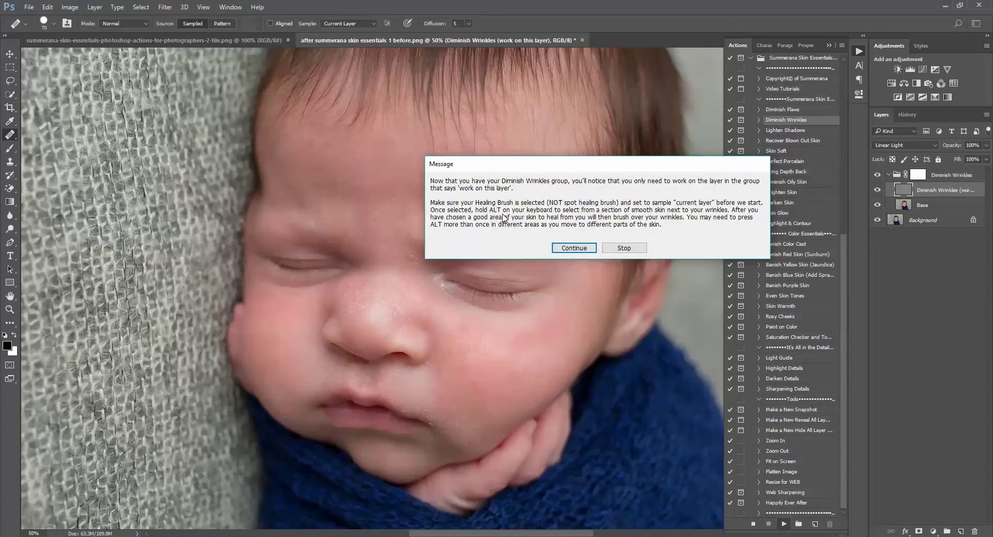
{"action": "left_click", "coordinate": [574, 248]}
{"action": "left_click", "coordinate": [527, 223]}
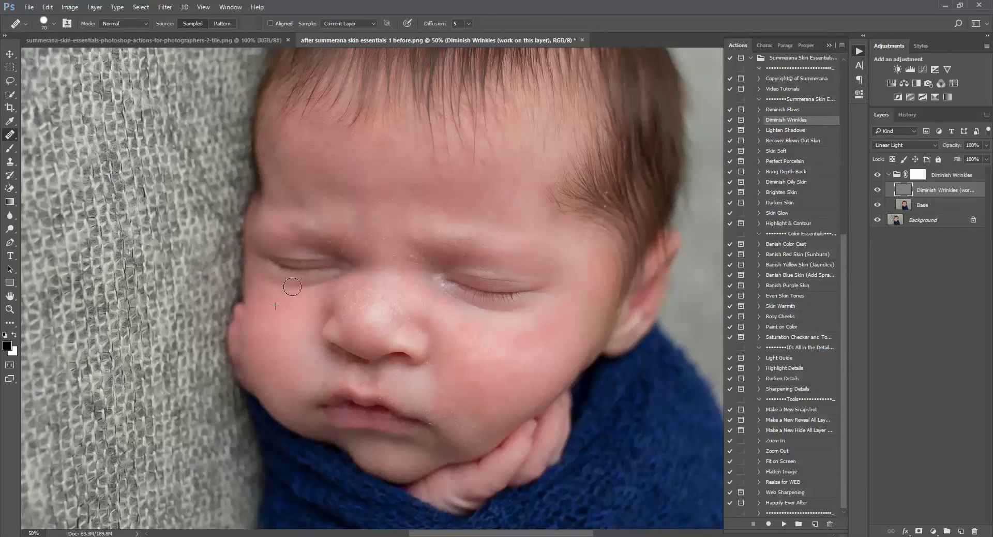
- Heal the creases beneath the baby's left eye using smooth skin sampled from the cheek below it
{"action": "left_click", "coordinate": [457, 328], "text": "alt"}
{"action": "left_click_drag", "start_coordinate": [448, 297], "coordinate": [529, 314]}
{"action": "left_click_drag", "start_coordinate": [451, 299], "coordinate": [544, 309]}
- Run the Lighten Shadows action and continue through its messages
{"action": "left_click", "coordinate": [787, 133]}
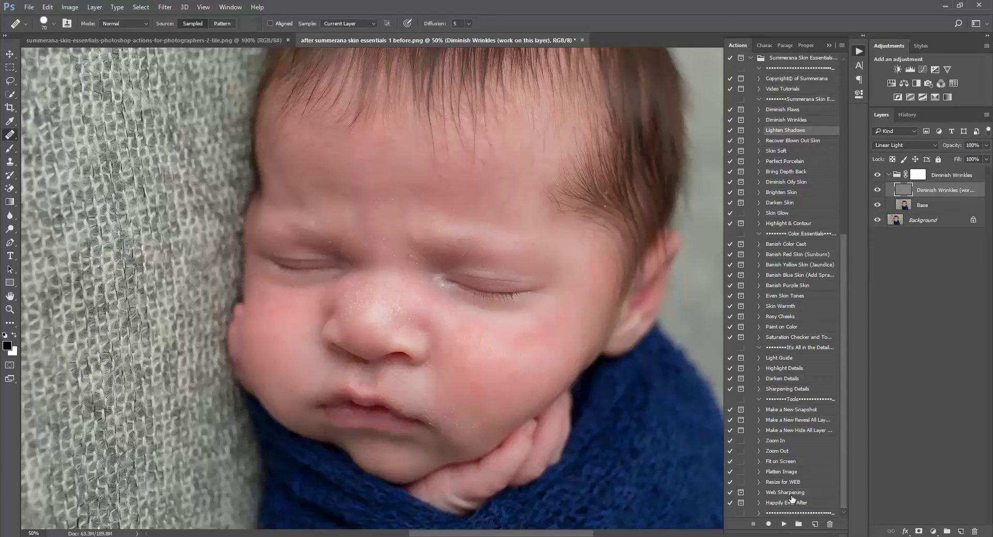
{"action": "left_click", "coordinate": [785, 524]}
{"action": "left_click", "coordinate": [499, 216]}
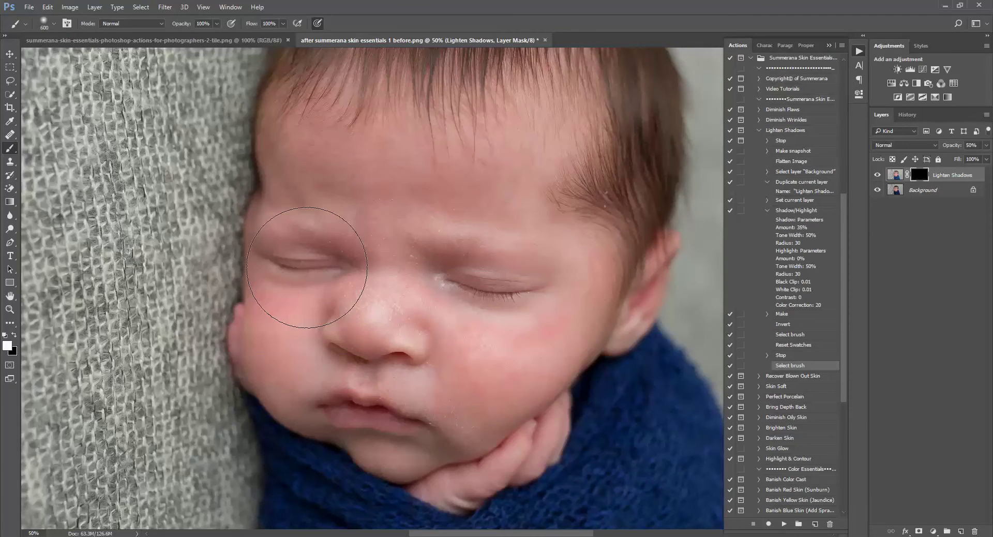
- Paint white on the Lighten Shadows mask over the shadows around the eyes, nose, mouth and lower cheek
{"action": "mouse_move", "coordinate": [307, 267]}
{"action": "left_mouse_down"}
{"action": "mouse_move", "coordinate": [377, 279]}
{"action": "mouse_move", "coordinate": [456, 270]}
{"action": "left_mouse_up"}
{"action": "left_click_drag", "start_coordinate": [356, 351], "coordinate": [377, 359]}
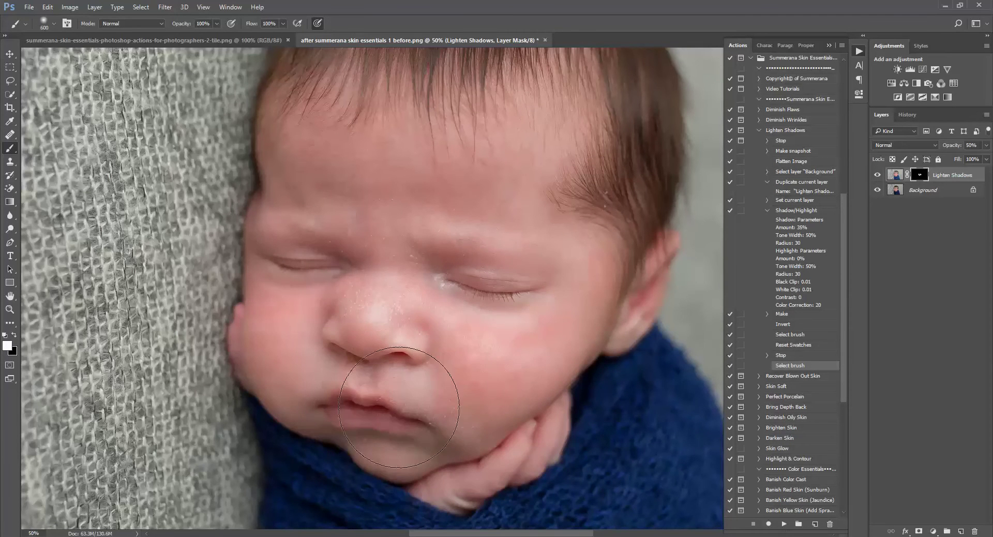
{"action": "mouse_move", "coordinate": [398, 407]}
{"action": "left_mouse_down"}
{"action": "mouse_move", "coordinate": [377, 424]}
{"action": "mouse_move", "coordinate": [331, 422]}
{"action": "mouse_move", "coordinate": [444, 440]}
{"action": "mouse_move", "coordinate": [481, 383]}
{"action": "left_mouse_up"}
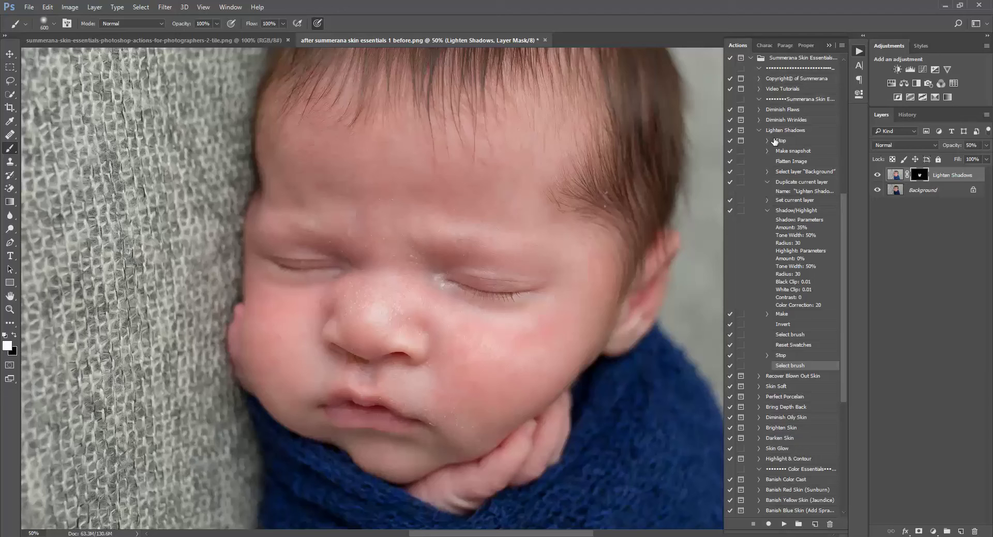
- Collapse the Lighten Shadows action's steps and run the Recover Blown Out Skin action through its messages
{"action": "left_click", "coordinate": [759, 131]}
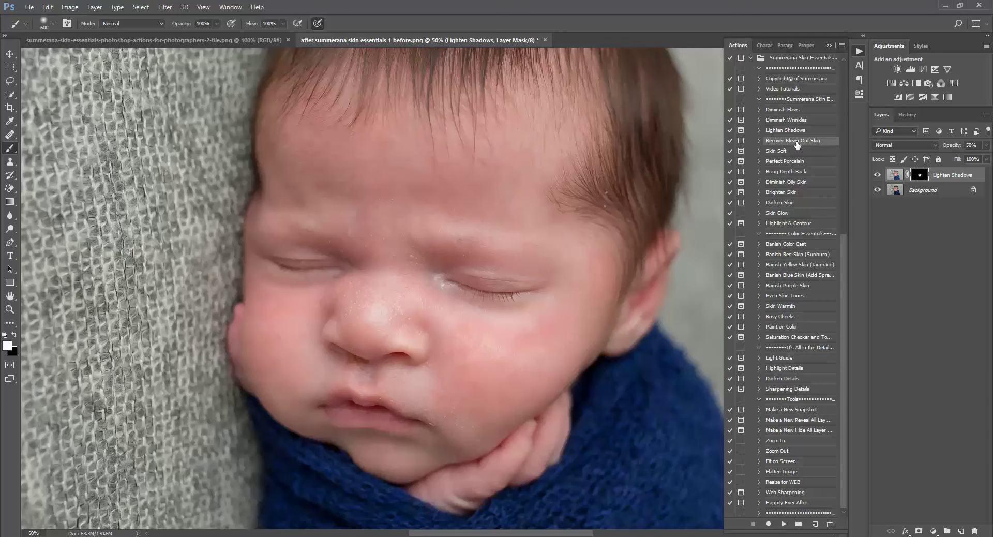
{"action": "left_click", "coordinate": [784, 524]}
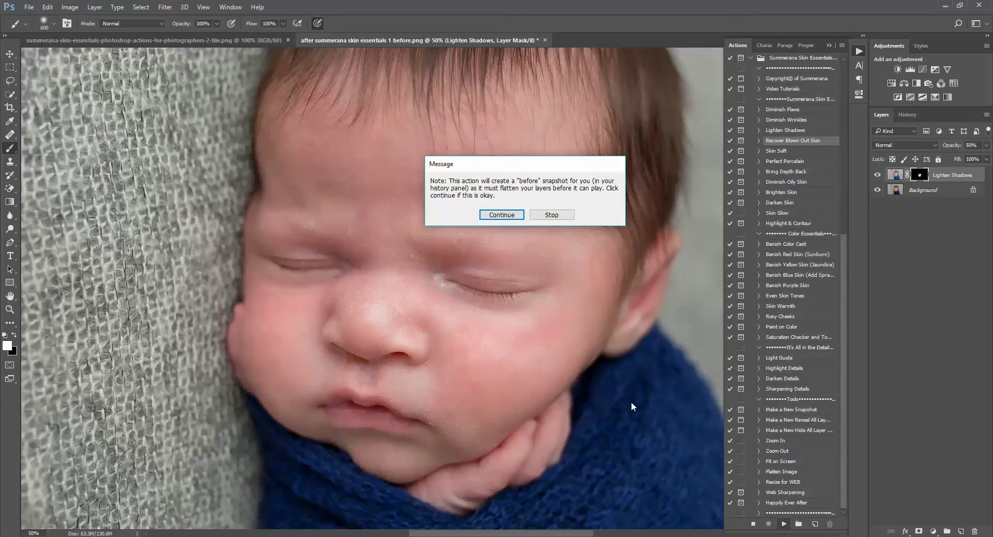
{"action": "key", "text": "Return"}
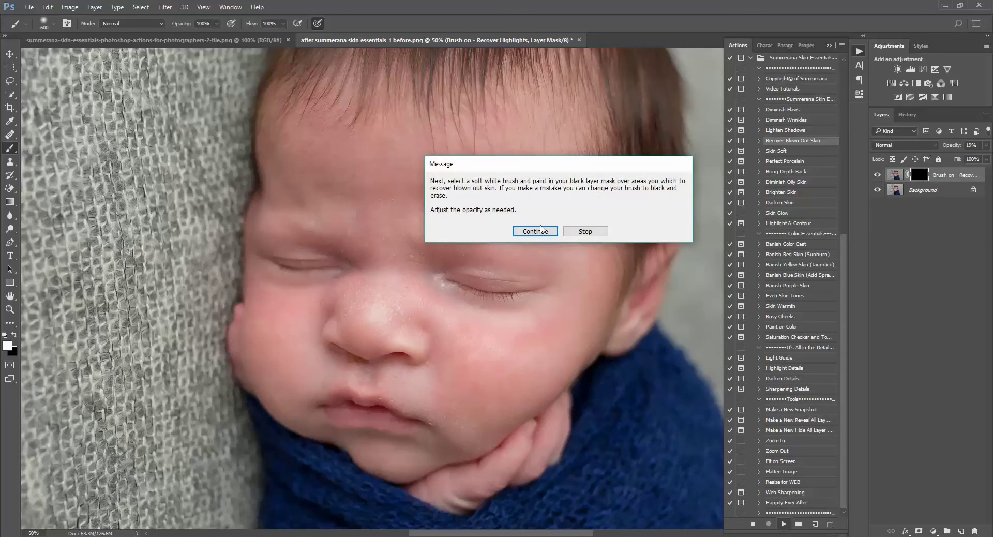
{"action": "left_click", "coordinate": [539, 230]}
- Paint the highlight recovery over the nose and cheek with the brush reduced to 400, and hide that layer
{"action": "key", "text": "bracketleft"}
{"action": "key", "text": "bracketleft"}
{"action": "mouse_move", "coordinate": [378, 309]}
{"action": "left_mouse_down"}
{"action": "mouse_move", "coordinate": [399, 316]}
{"action": "mouse_move", "coordinate": [409, 297]}
{"action": "left_mouse_up"}
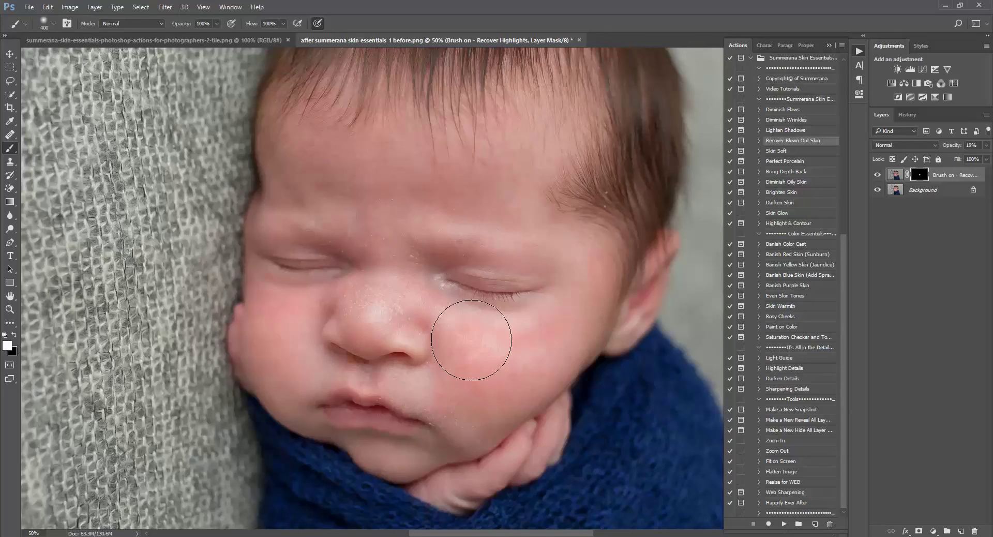
{"action": "mouse_move", "coordinate": [471, 340]}
{"action": "left_mouse_down"}
{"action": "mouse_move", "coordinate": [512, 326]}
{"action": "mouse_move", "coordinate": [471, 344]}
{"action": "left_mouse_up"}
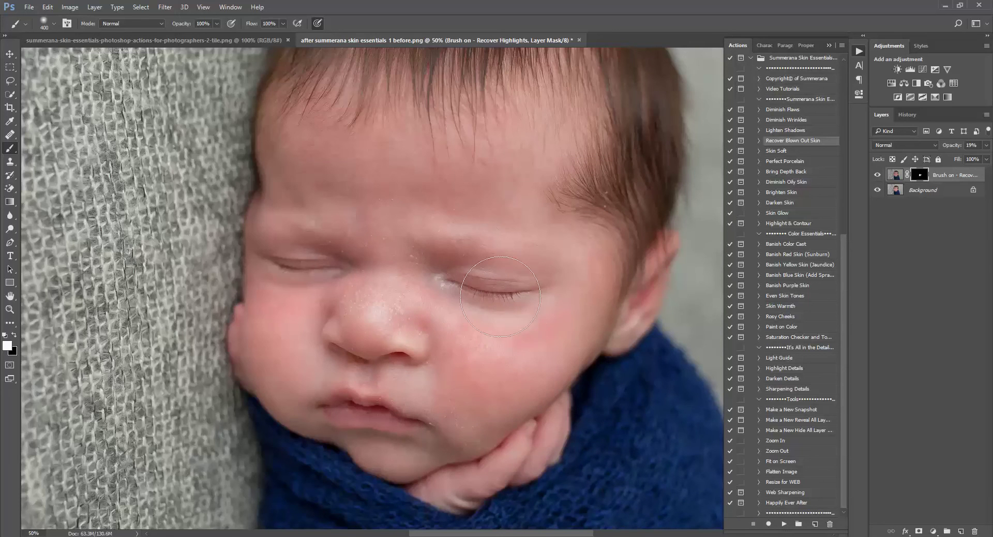
{"action": "left_click", "coordinate": [877, 175]}
- Run the Skin Soft action and continue through its messages
{"action": "left_click", "coordinate": [783, 151]}
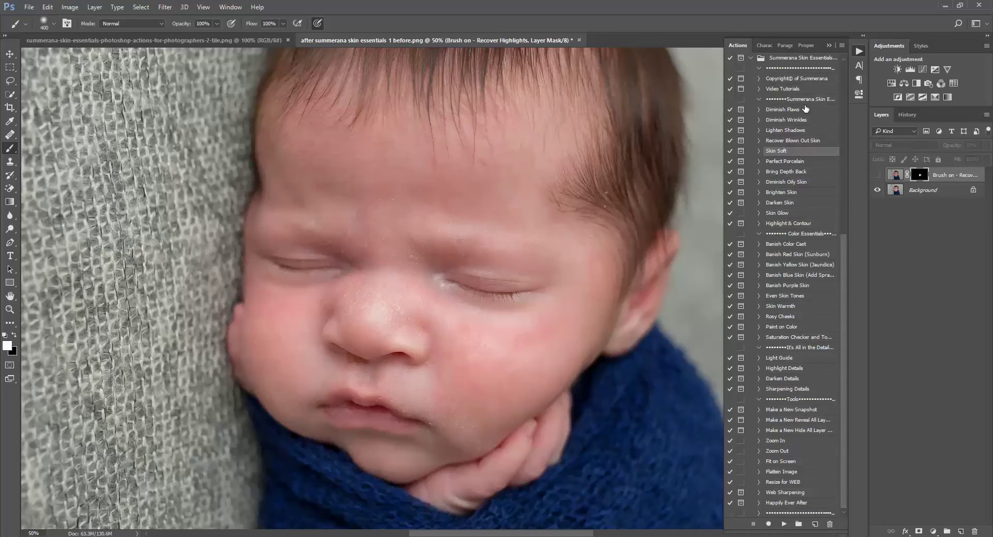
{"action": "left_click", "coordinate": [784, 524]}
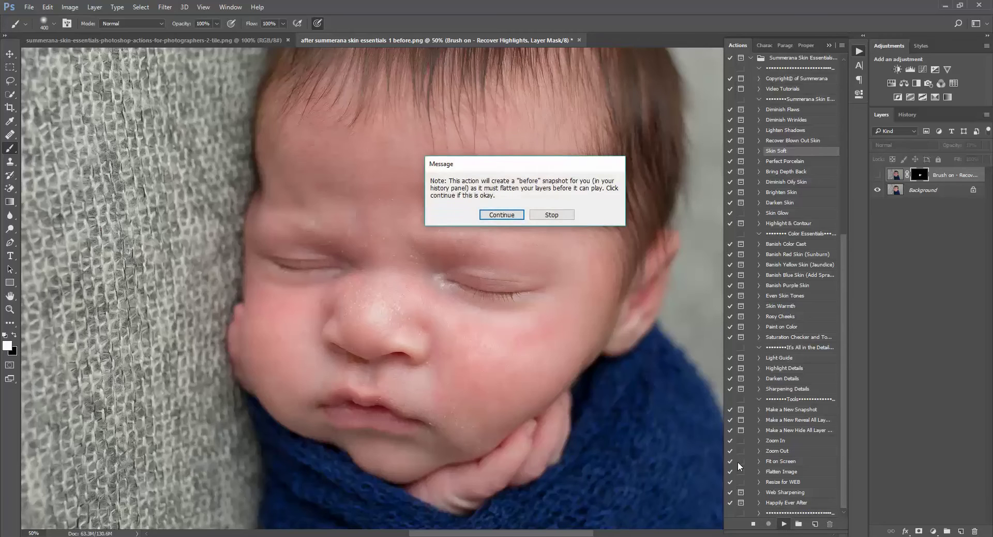
{"action": "left_click", "coordinate": [502, 215]}
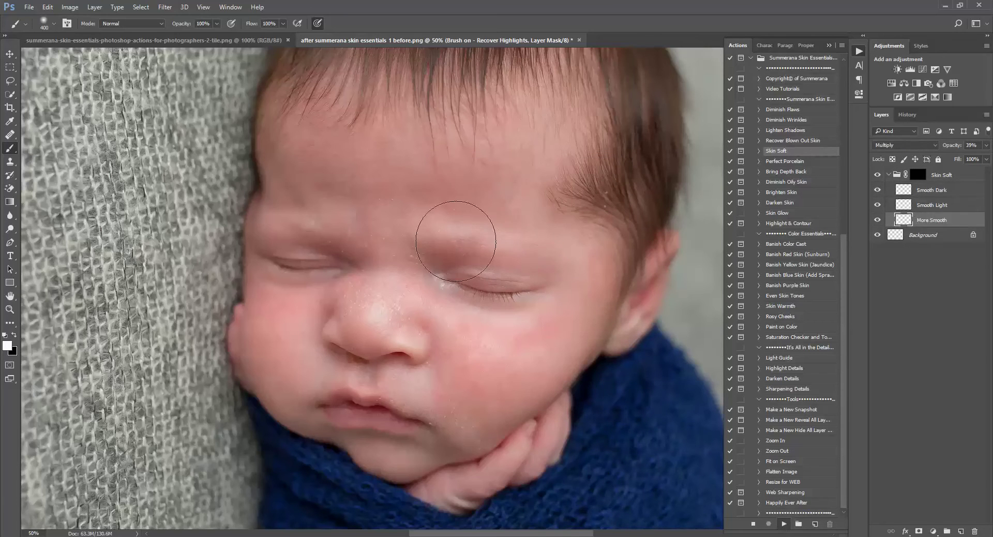
{"action": "left_click", "coordinate": [579, 257]}
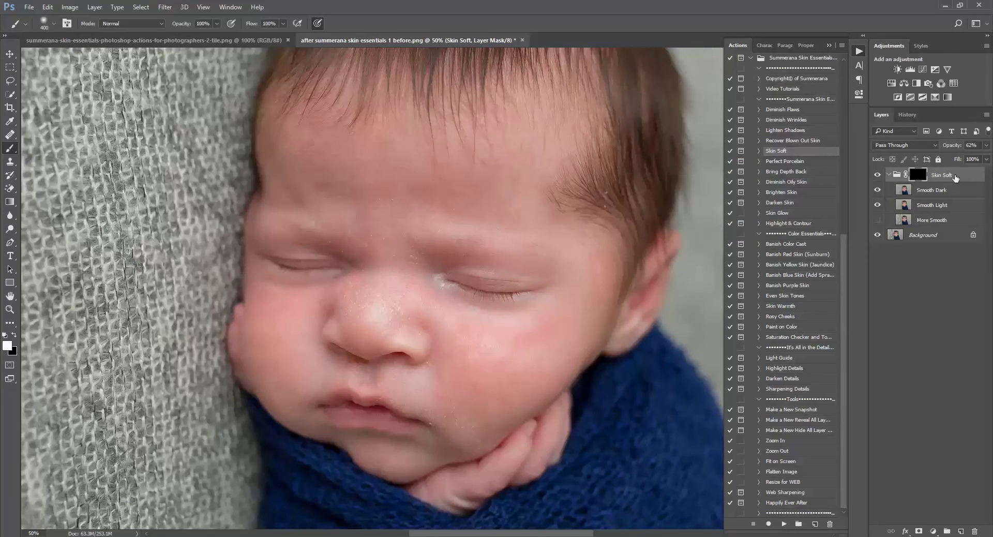
- Set the Skin Soft group's opacity to 65% and select its Smooth Dark layer
{"action": "left_click", "coordinate": [986, 146]}
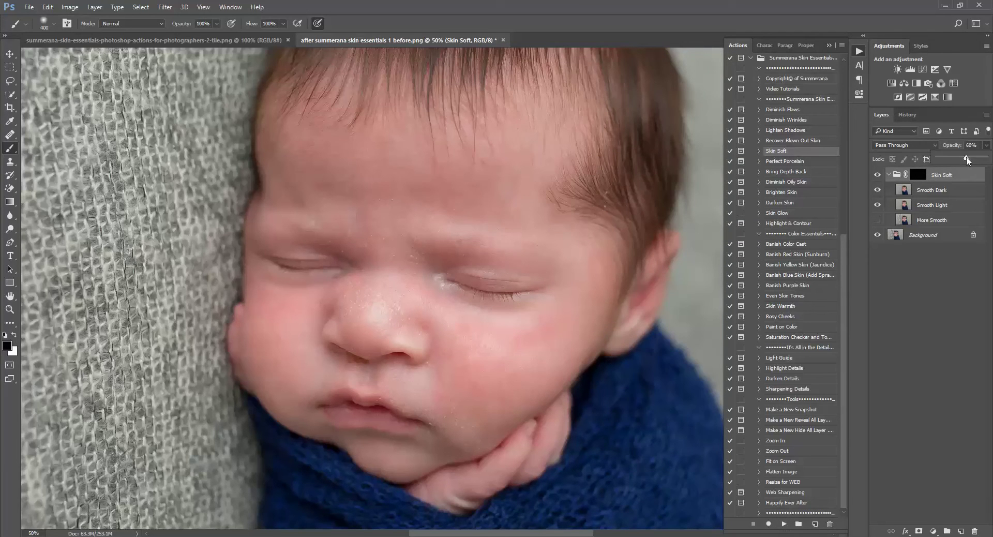
{"action": "mouse_move", "coordinate": [968, 158]}
{"action": "left_mouse_down"}
{"action": "mouse_move", "coordinate": [978, 159]}
{"action": "mouse_move", "coordinate": [971, 163]}
{"action": "left_mouse_up"}
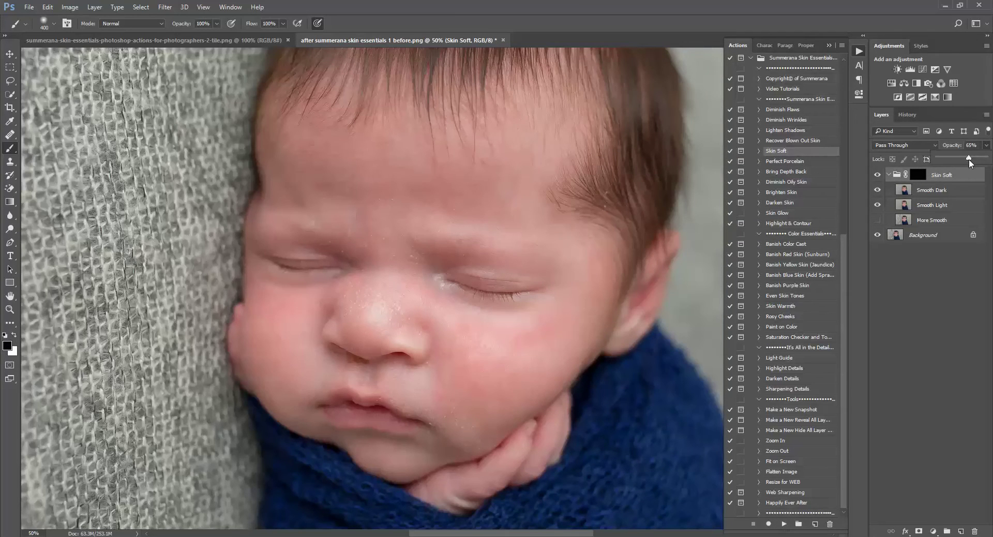
{"action": "left_click", "coordinate": [930, 192]}
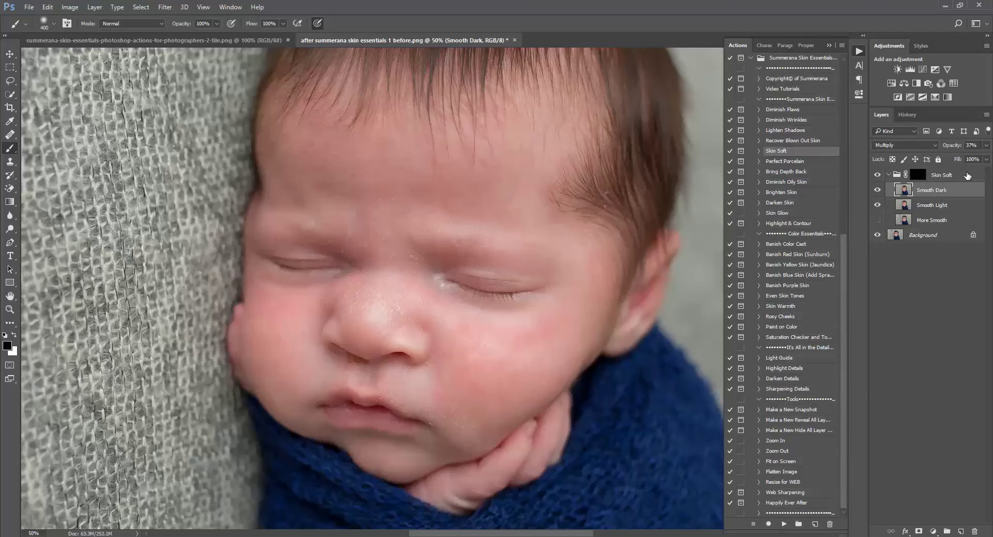
- Target the Skin Soft group's mask and ready the soft brush with white (ffffff) as foreground and 100% opacity
{"action": "key", "text": "x"}
{"action": "left_click", "coordinate": [888, 175]}
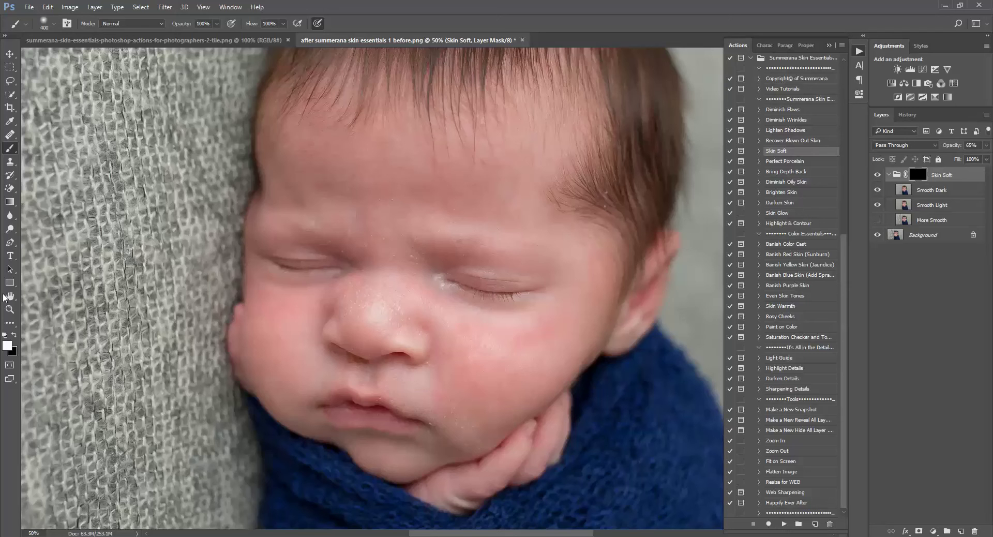
{"action": "left_click", "coordinate": [44, 24]}
{"action": "left_click", "coordinate": [415, 11]}
{"action": "left_click", "coordinate": [7, 345]}
{"action": "left_click", "coordinate": [942, 184]}
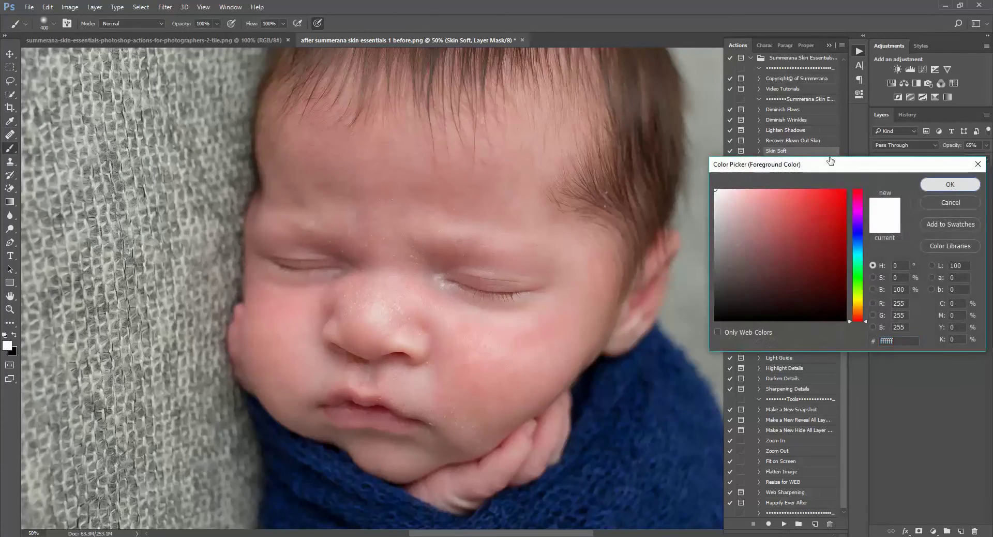
{"action": "left_click", "coordinate": [217, 24]}
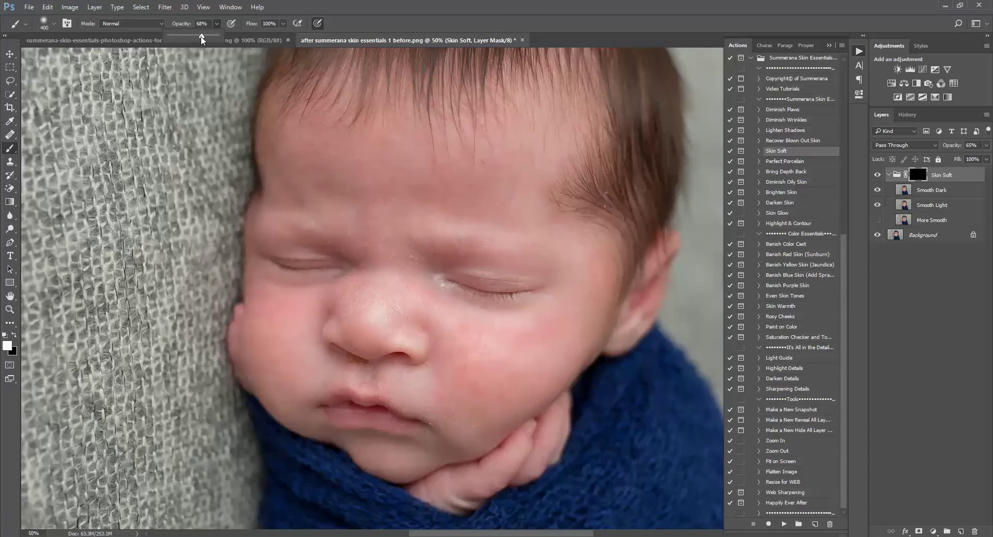
{"action": "left_click_drag", "start_coordinate": [202, 40], "coordinate": [228, 40]}
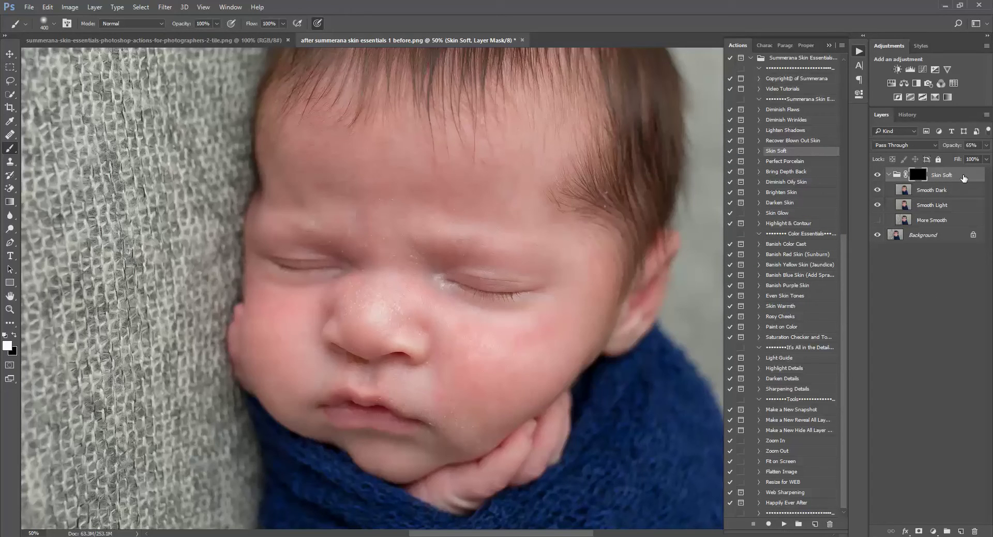
- Paint the Skin Soft effect over the nose bridge with the brush at 250 and across the cheeks at 175
{"action": "key", "text": "bracketleft"}
{"action": "key", "text": "bracketleft"}
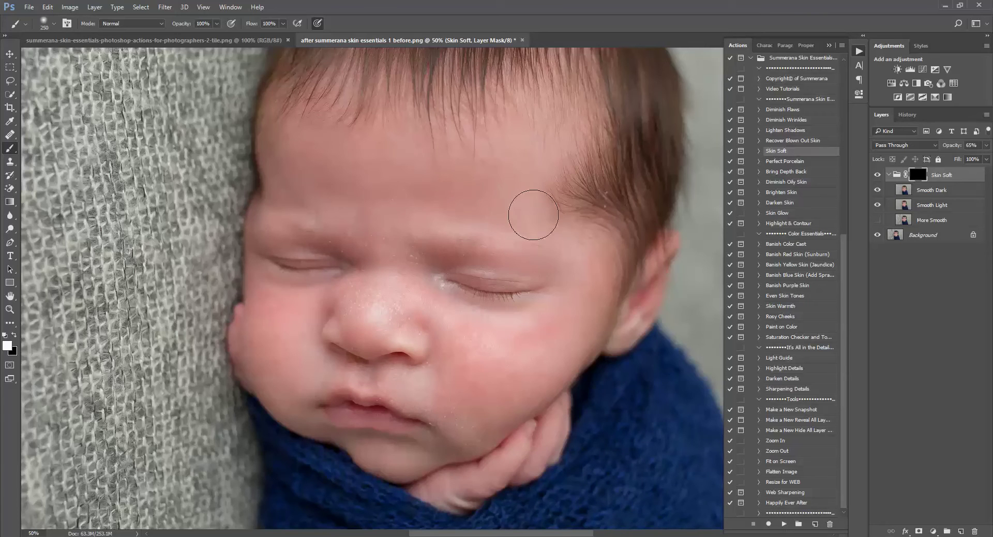
{"action": "mouse_move", "coordinate": [396, 226]}
{"action": "left_mouse_down"}
{"action": "mouse_move", "coordinate": [395, 271]}
{"action": "mouse_move", "coordinate": [377, 224]}
{"action": "mouse_move", "coordinate": [360, 221]}
{"action": "mouse_move", "coordinate": [396, 291]}
{"action": "mouse_move", "coordinate": [377, 286]}
{"action": "mouse_move", "coordinate": [399, 291]}
{"action": "left_mouse_up"}
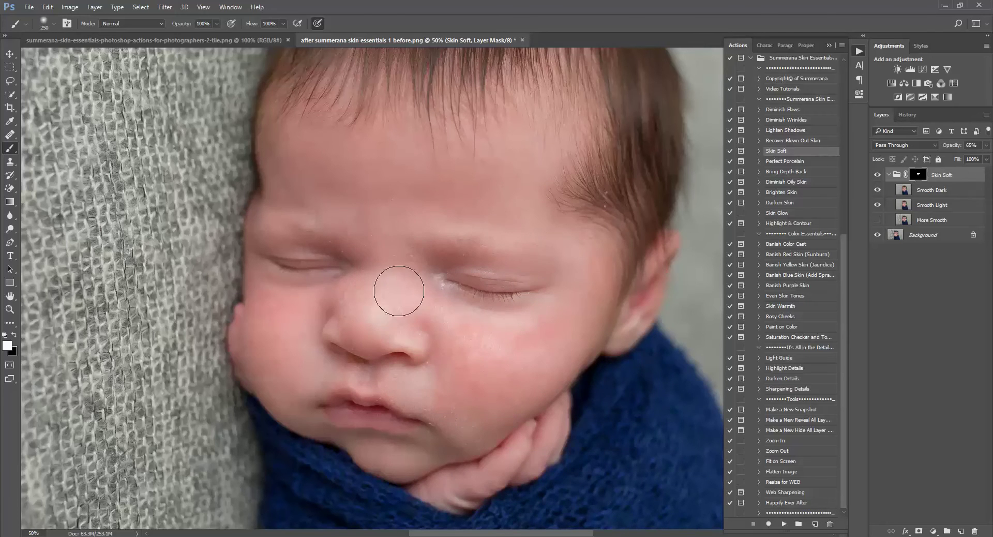
{"action": "key", "text": "bracketleft"}
{"action": "key", "text": "bracketleft"}
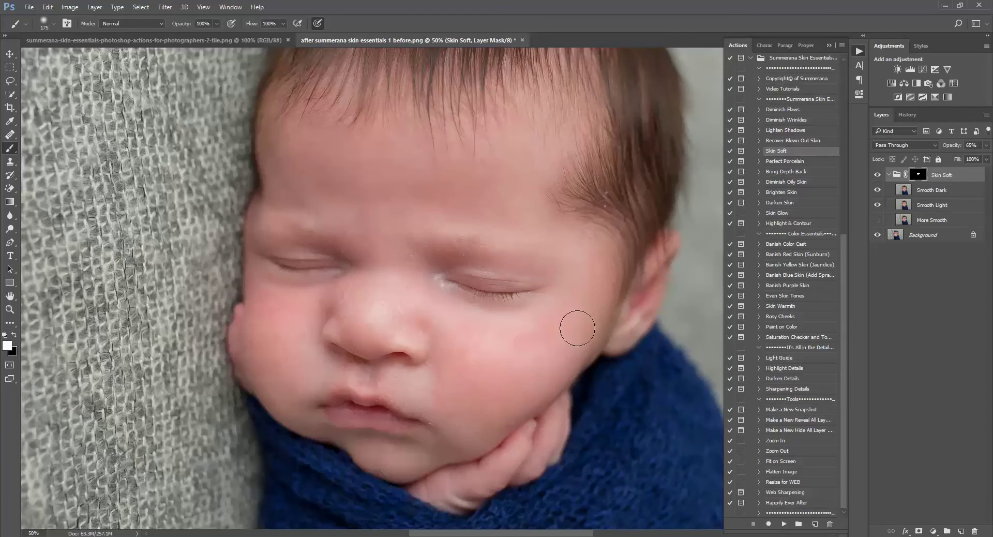
{"action": "mouse_move", "coordinate": [577, 328]}
{"action": "left_mouse_down"}
{"action": "mouse_move", "coordinate": [468, 397]}
{"action": "mouse_move", "coordinate": [294, 376]}
{"action": "mouse_move", "coordinate": [274, 340]}
{"action": "mouse_move", "coordinate": [274, 301]}
{"action": "mouse_move", "coordinate": [304, 303]}
{"action": "left_mouse_up"}
{"action": "key", "text": "ctrl+minus"}
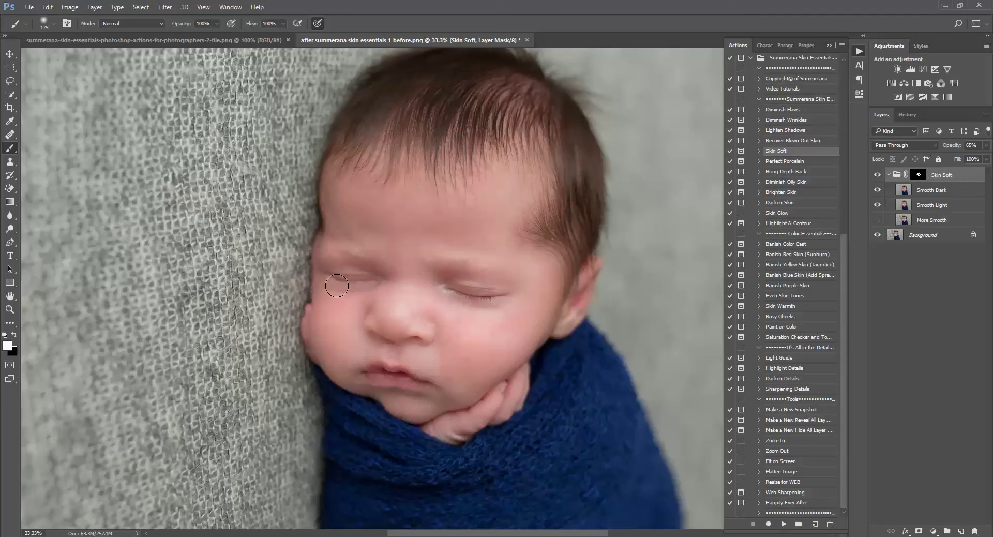
- Compare the face with and without the painted Skin Soft effect
{"action": "left_click", "coordinate": [51, 7]}
{"action": "left_click", "coordinate": [54, 20]}
{"action": "left_click", "coordinate": [50, 7]}
{"action": "left_click", "coordinate": [55, 38]}
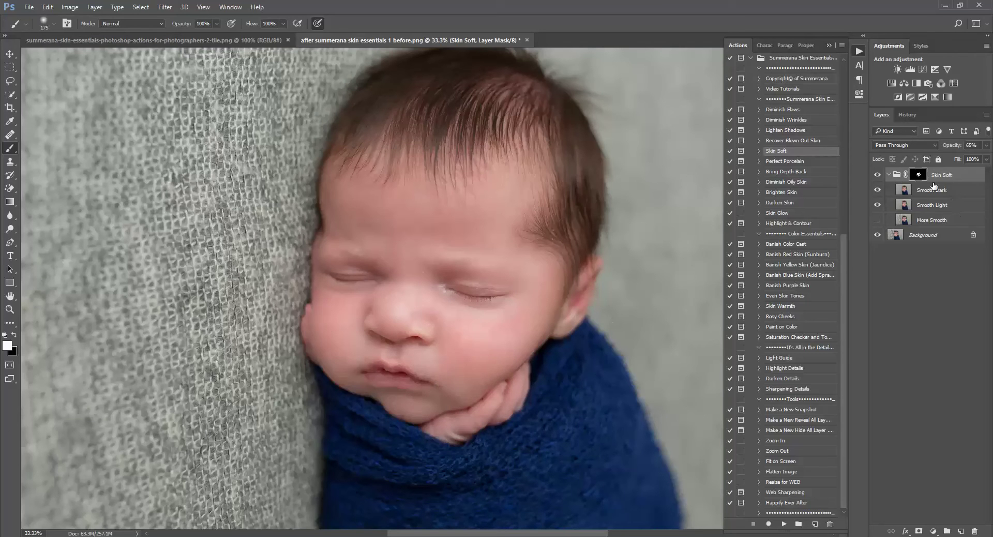
{"action": "left_click", "coordinate": [876, 177]}
{"action": "left_click", "coordinate": [876, 177]}
- Adjust the Smooth Dark layer's opacity and select the Smooth Light layer
{"action": "left_click", "coordinate": [947, 190]}
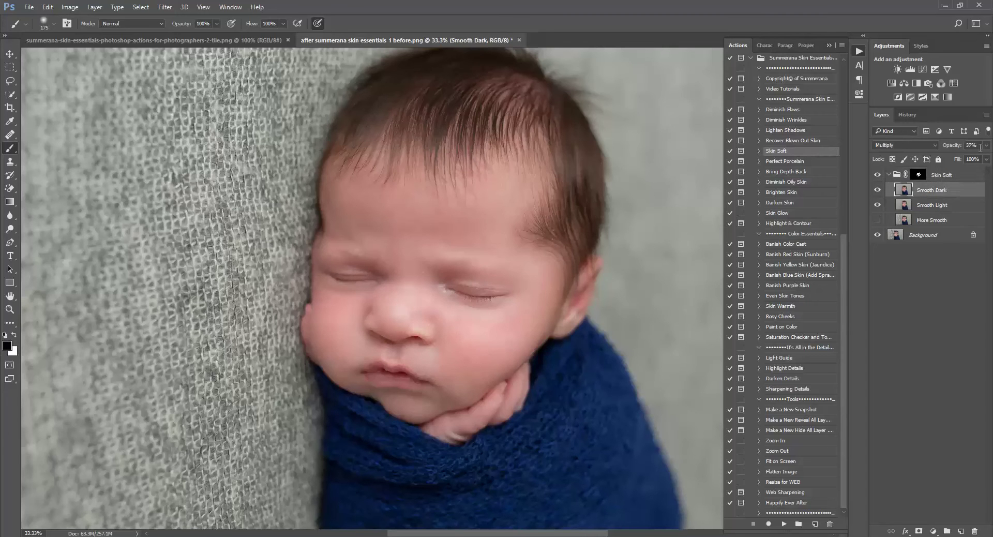
{"action": "left_click", "coordinate": [986, 145]}
{"action": "left_click_drag", "start_coordinate": [955, 160], "coordinate": [964, 160]}
{"action": "left_click", "coordinate": [934, 203]}
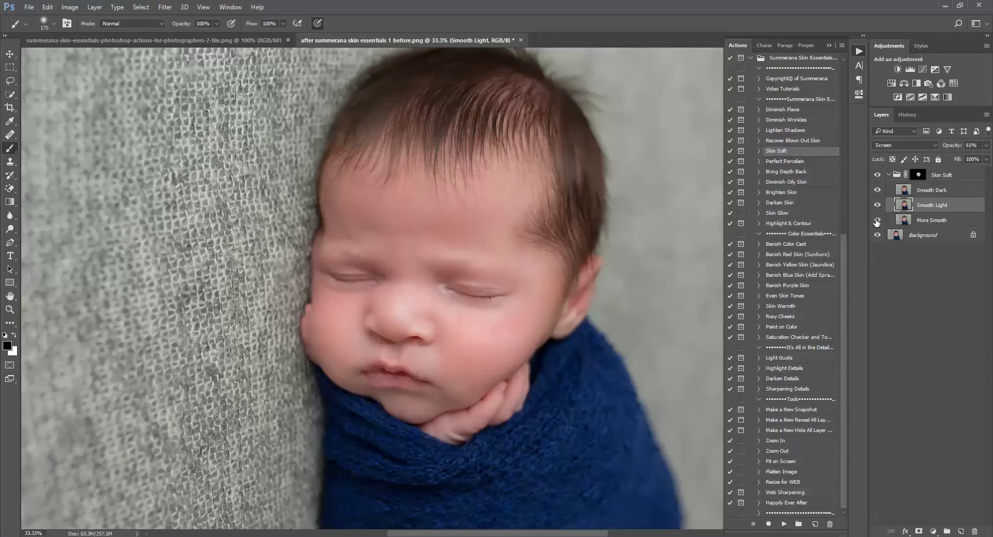
- Set the More Smooth layer's opacity to 100% and turn off its visibility
{"action": "left_click", "coordinate": [938, 218]}
{"action": "left_click_drag", "start_coordinate": [958, 156], "coordinate": [992, 208]}
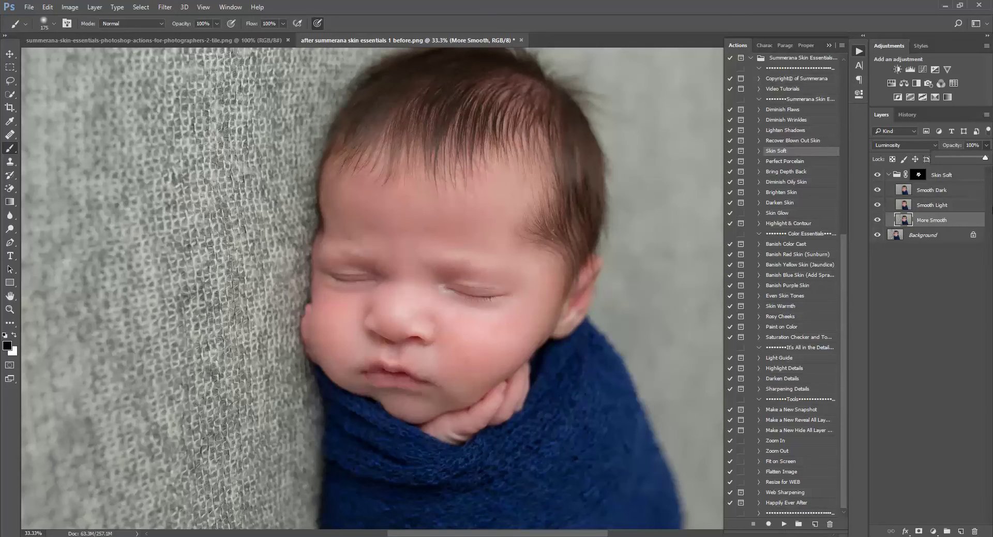
{"action": "left_click", "coordinate": [878, 220]}
- Make white the foreground colour and set the Skin Soft group's opacity to 79%
{"action": "key", "text": "x"}
{"action": "left_click", "coordinate": [944, 176]}
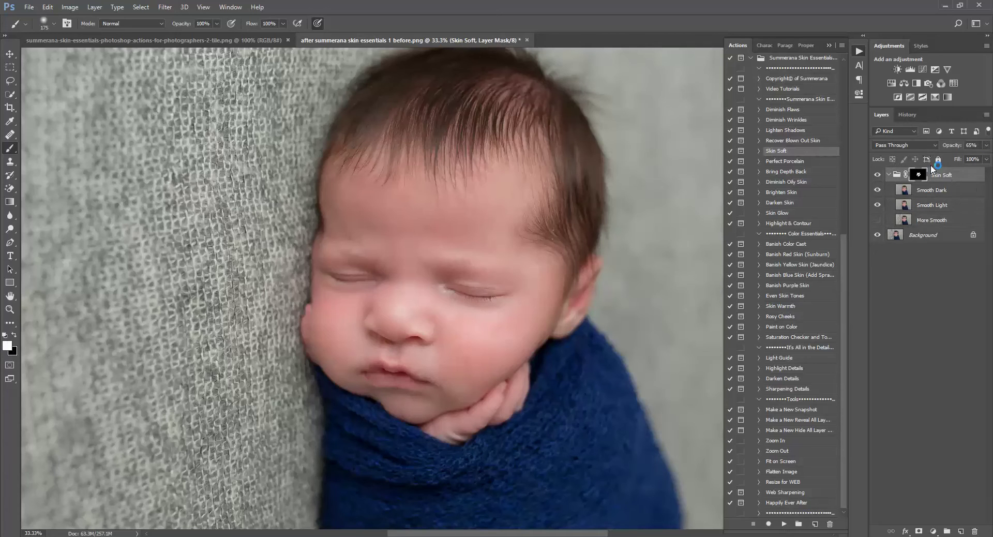
{"action": "left_click", "coordinate": [987, 146]}
{"action": "mouse_move", "coordinate": [979, 158]}
{"action": "left_mouse_down"}
{"action": "mouse_move", "coordinate": [932, 159]}
{"action": "mouse_move", "coordinate": [986, 158]}
{"action": "mouse_move", "coordinate": [976, 167]}
{"action": "left_mouse_up"}
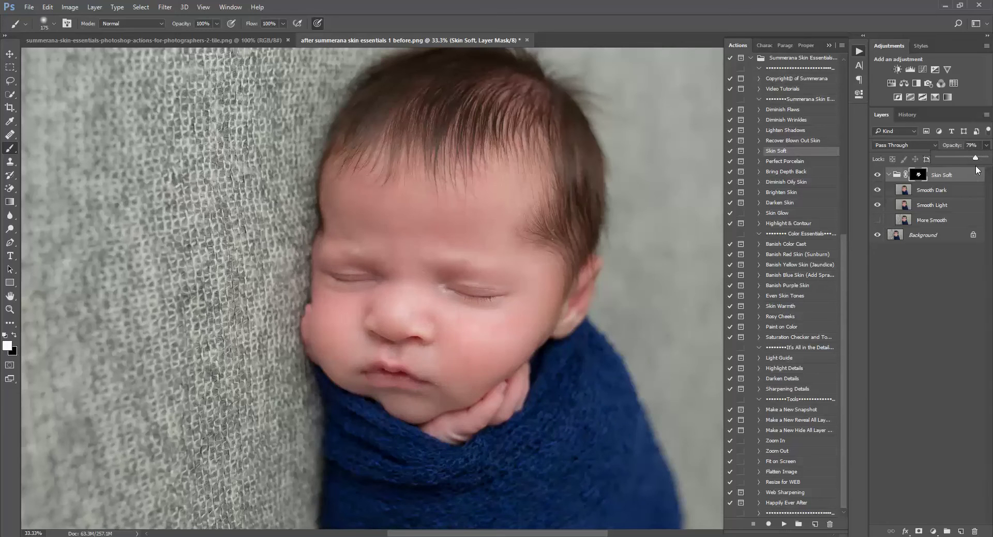
- Run the Perfect Porcelain action and give its fill the light tone e1b4b1 sampled from the cheek below the closed eye
{"action": "left_click", "coordinate": [777, 162]}
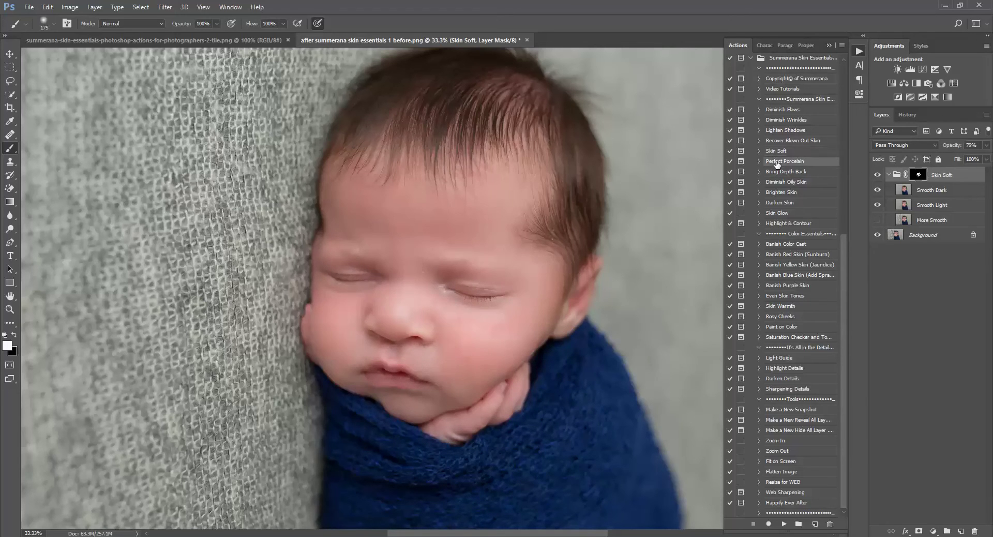
{"action": "left_click", "coordinate": [784, 523]}
{"action": "key", "text": "Return"}
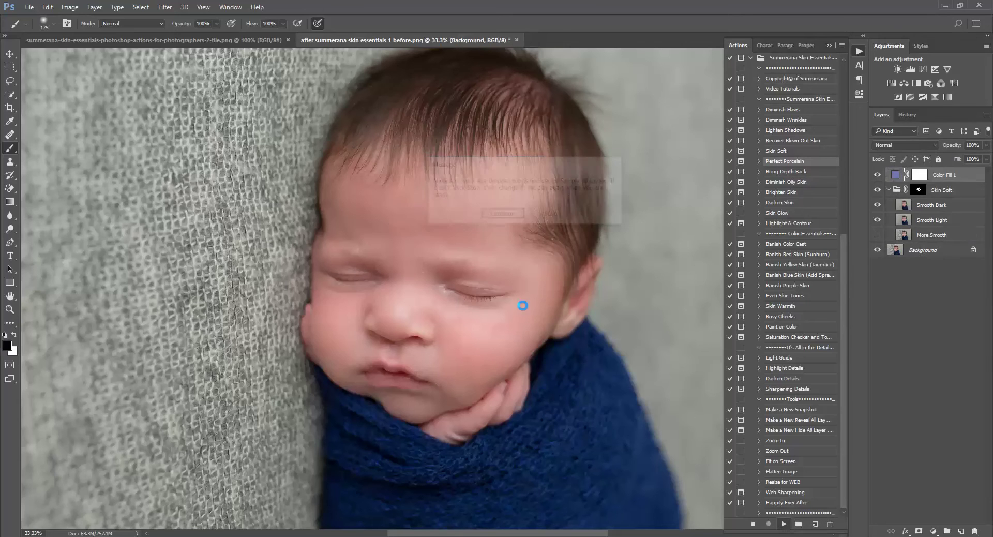
{"action": "key", "text": "Return"}
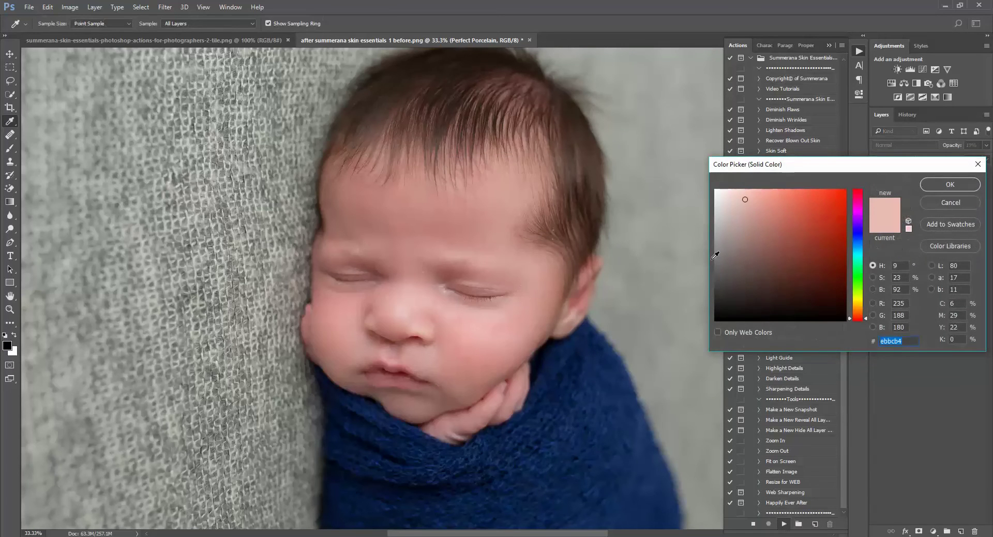
{"action": "left_click", "coordinate": [492, 310]}
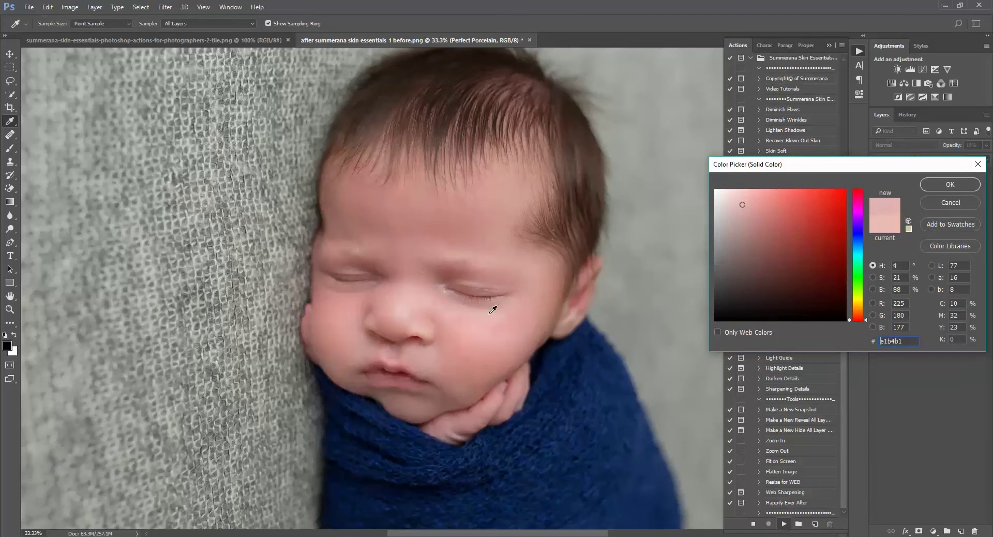
{"action": "left_click", "coordinate": [950, 184]}
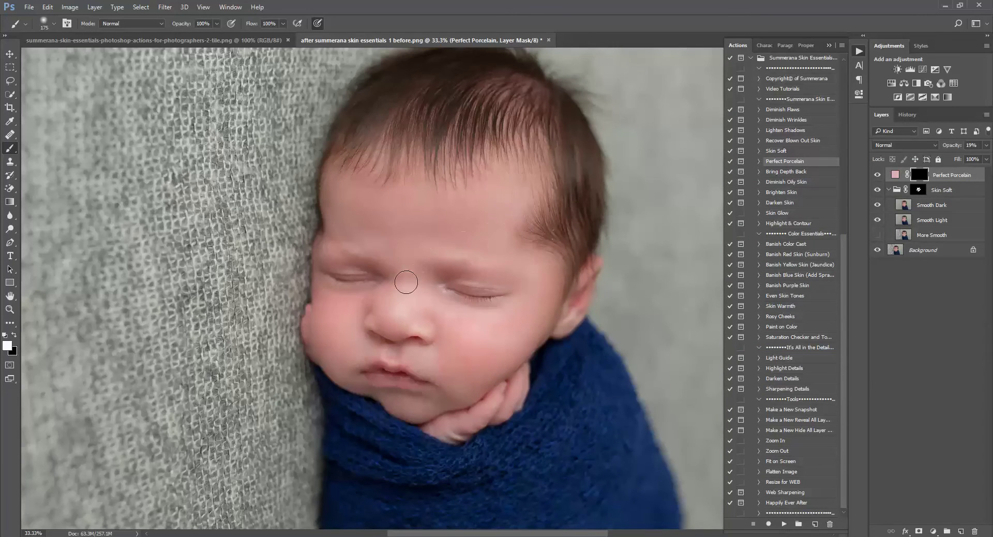
- Paint the porcelain tone over the nose and forehead, and replace the Perfect Porcelain mask with a copy of the Skin Soft mask
{"action": "mouse_move", "coordinate": [400, 299]}
{"action": "left_mouse_down"}
{"action": "mouse_move", "coordinate": [423, 317]}
{"action": "mouse_move", "coordinate": [412, 300]}
{"action": "mouse_move", "coordinate": [426, 301]}
{"action": "mouse_move", "coordinate": [409, 285]}
{"action": "mouse_move", "coordinate": [421, 241]}
{"action": "left_mouse_up"}
{"action": "left_click", "coordinate": [918, 192]}
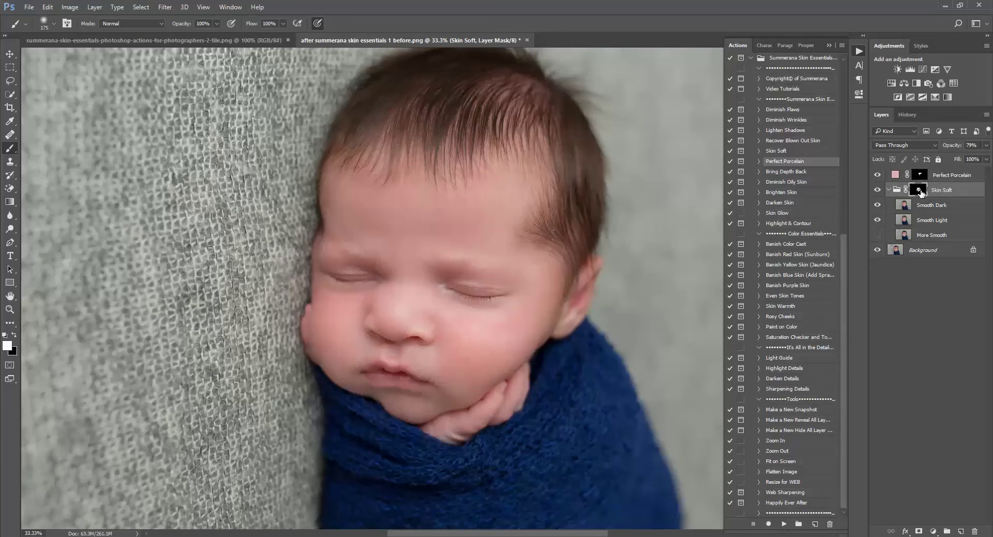
{"action": "left_click_drag", "start_coordinate": [920, 191], "coordinate": [920, 175]}
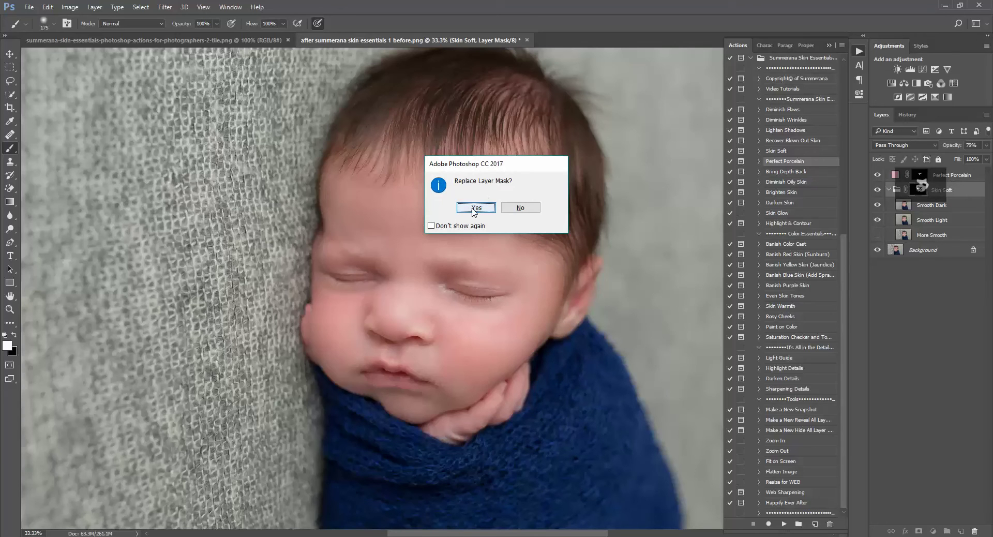
{"action": "left_click", "coordinate": [476, 208]}
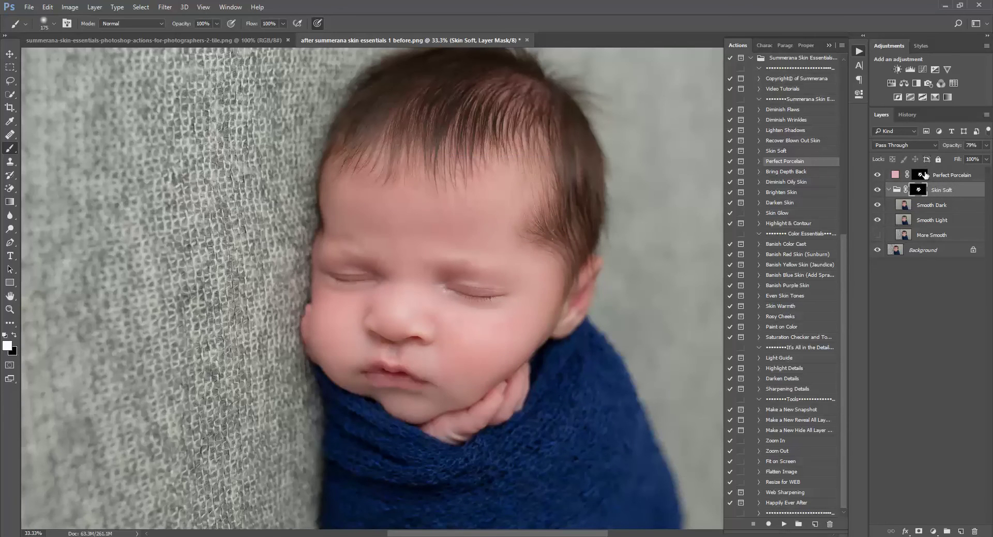
- Compare the face with and without Perfect Porcelain, and set that layer's opacity to 10%
{"action": "left_click", "coordinate": [877, 176]}
{"action": "left_click", "coordinate": [878, 176]}
{"action": "left_click", "coordinate": [966, 175]}
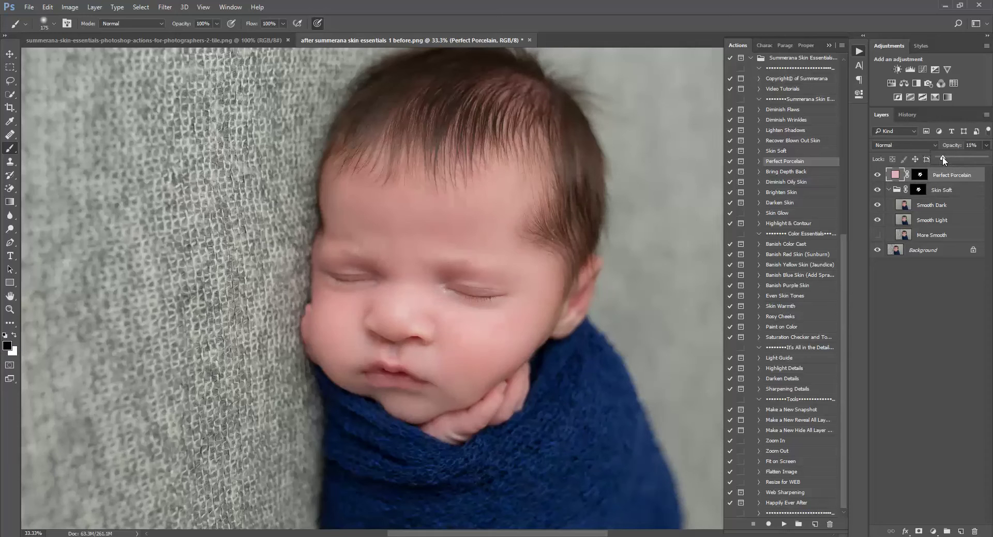
{"action": "left_click_drag", "start_coordinate": [943, 159], "coordinate": [940, 158]}
{"action": "key", "text": "ctrl+minus"}
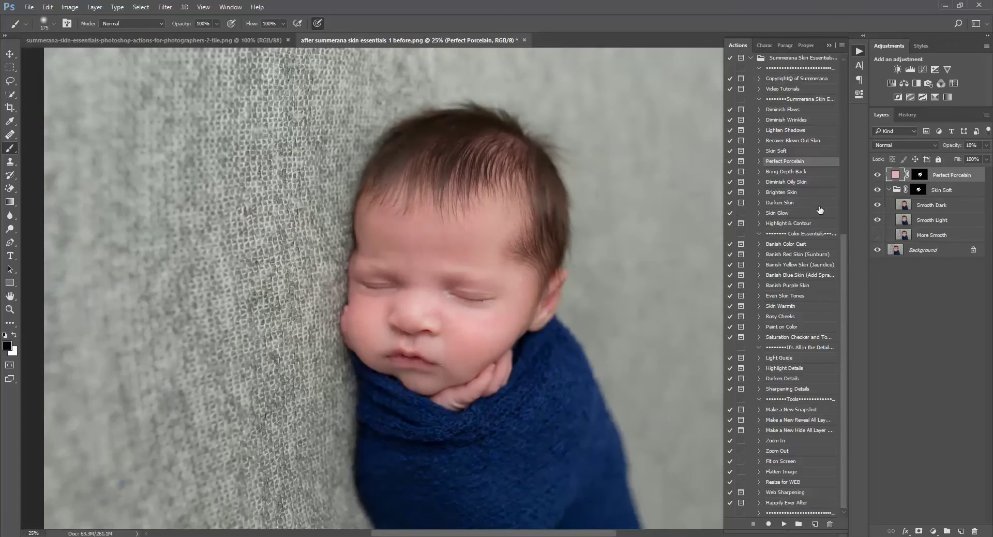
- Run the Bring Depth Back action and continue through its message
{"action": "left_click", "coordinate": [782, 172]}
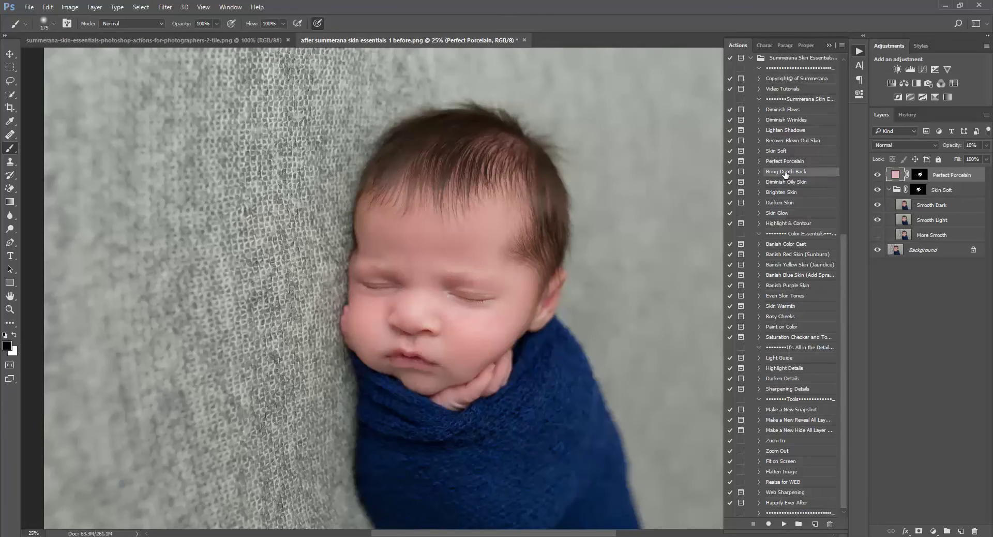
{"action": "left_click", "coordinate": [784, 524]}
{"action": "key", "text": "Return"}
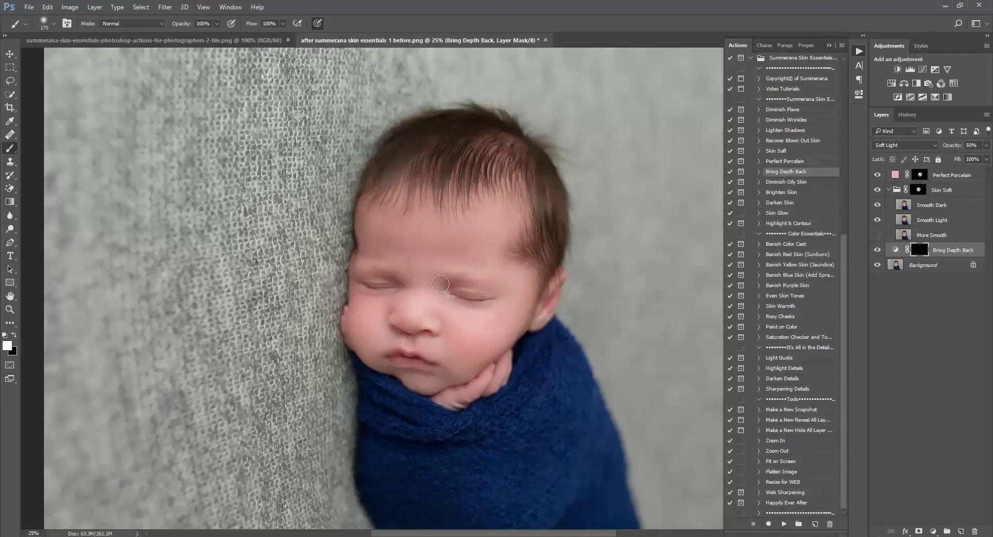
- Paint depth back over the eyes and mouth with the brush at 200, and set the Bring Depth Back layer's opacity to 37%
{"action": "left_click_drag", "start_coordinate": [439, 282], "coordinate": [446, 282]}
{"action": "key", "text": "bracketright"}
{"action": "left_click_drag", "start_coordinate": [391, 286], "coordinate": [494, 292]}
{"action": "left_click_drag", "start_coordinate": [398, 360], "coordinate": [416, 360]}
{"action": "left_click", "coordinate": [987, 145]}
{"action": "mouse_move", "coordinate": [941, 162]}
{"action": "left_mouse_down"}
{"action": "mouse_move", "coordinate": [982, 164]}
{"action": "mouse_move", "coordinate": [956, 161]}
{"action": "left_mouse_up"}
- Run Diminish Oily Skin with the tone c28984 sampled between the eye and nose, and paint it over the nose
{"action": "left_click", "coordinate": [797, 184]}
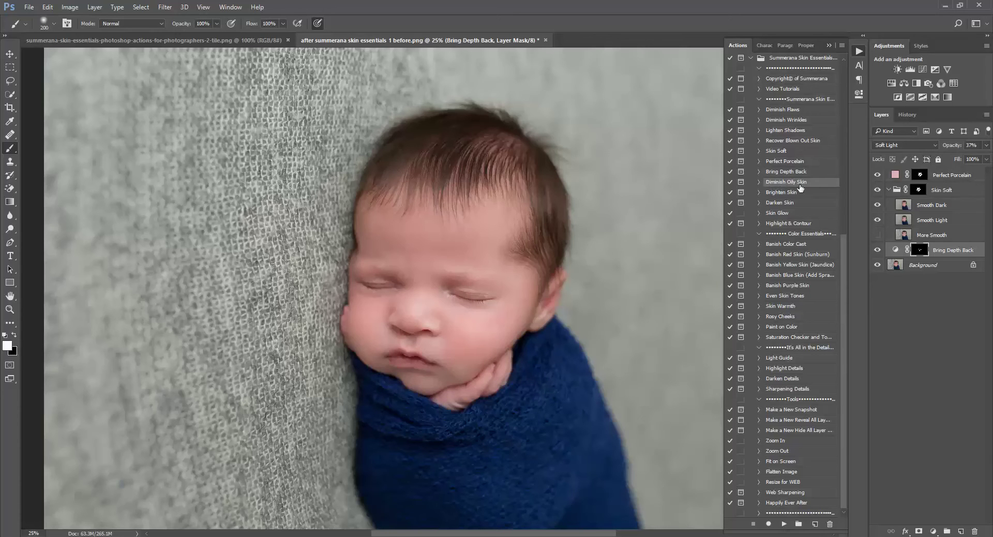
{"action": "left_click", "coordinate": [784, 524]}
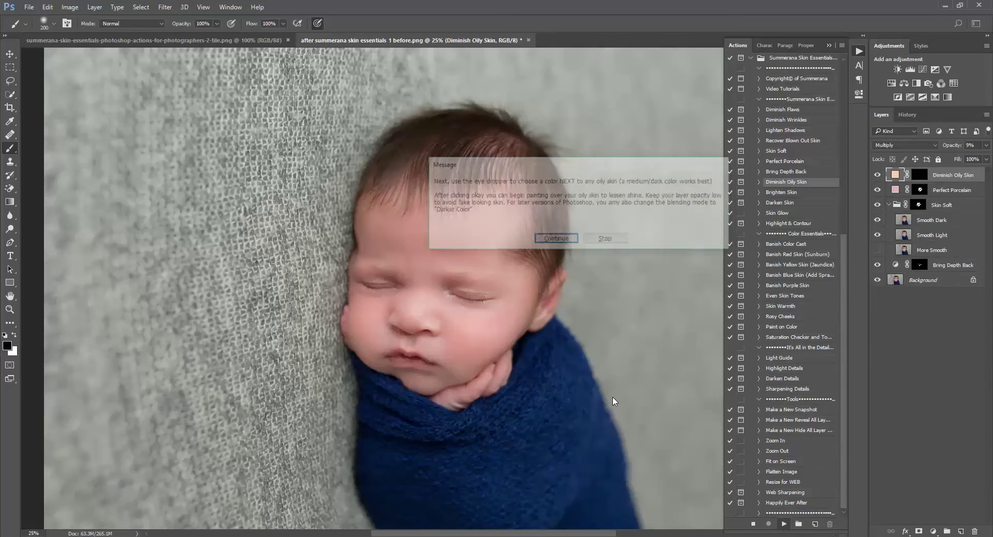
{"action": "left_click", "coordinate": [556, 238]}
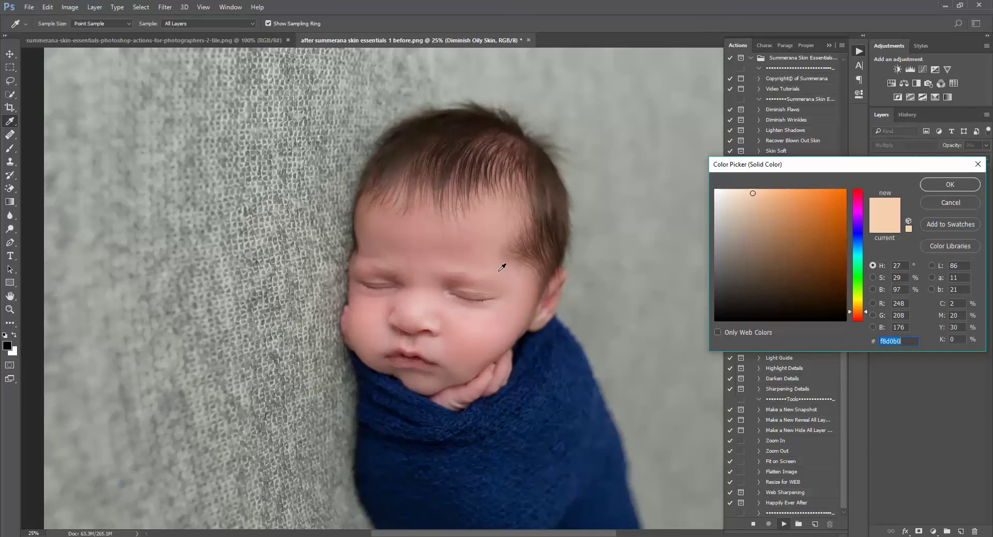
{"action": "left_click", "coordinate": [400, 292]}
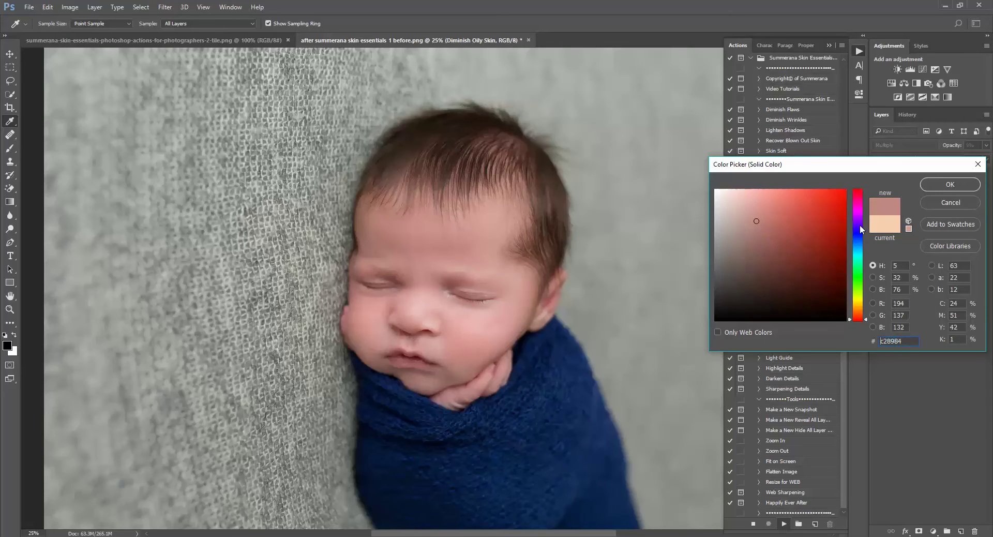
{"action": "left_click", "coordinate": [950, 184]}
{"action": "mouse_move", "coordinate": [417, 314]}
{"action": "left_mouse_down"}
{"action": "mouse_move", "coordinate": [420, 303]}
{"action": "mouse_move", "coordinate": [408, 305]}
{"action": "mouse_move", "coordinate": [441, 299]}
{"action": "left_mouse_up"}
- Run the Skin Glow action
{"action": "left_click", "coordinate": [783, 194]}
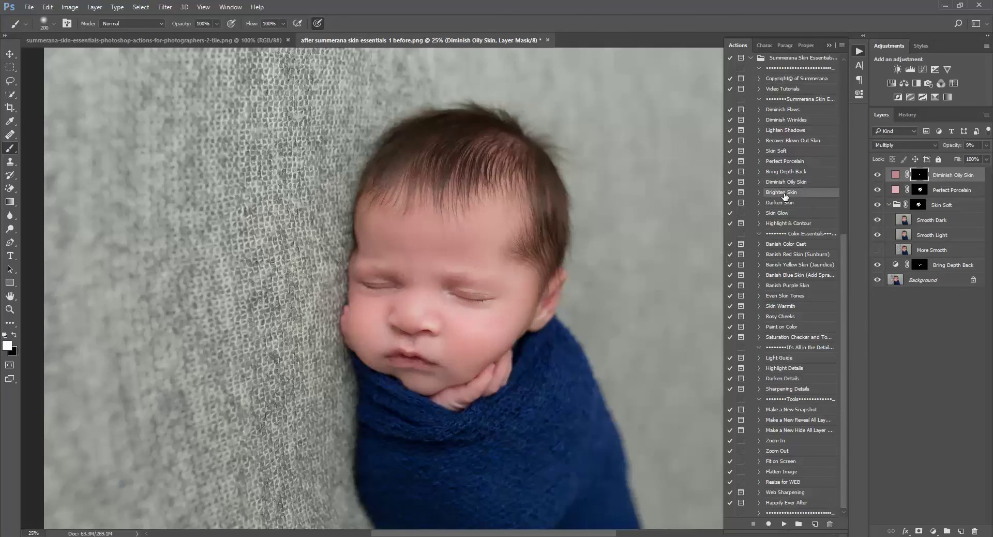
{"action": "left_click", "coordinate": [781, 204]}
{"action": "left_click", "coordinate": [781, 213]}
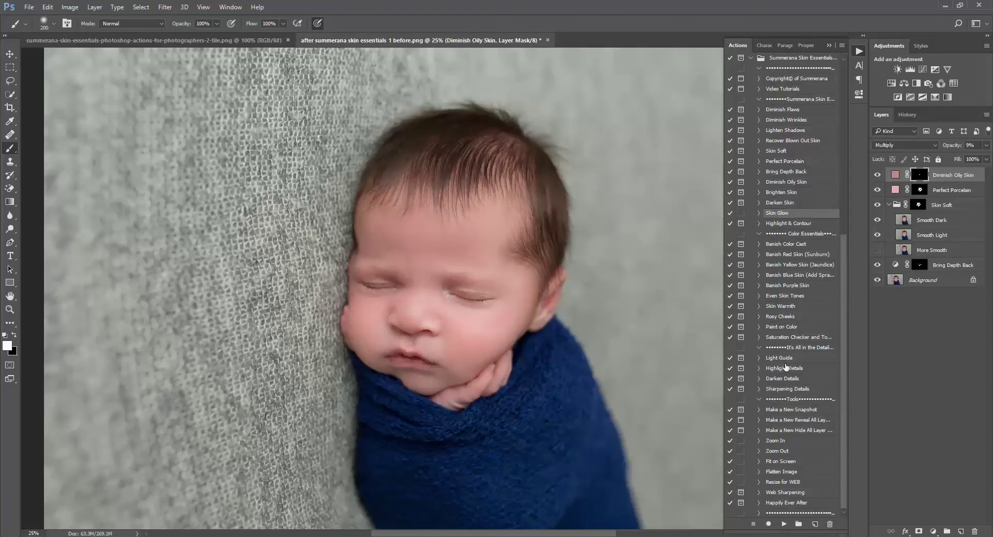
{"action": "left_click", "coordinate": [784, 524]}
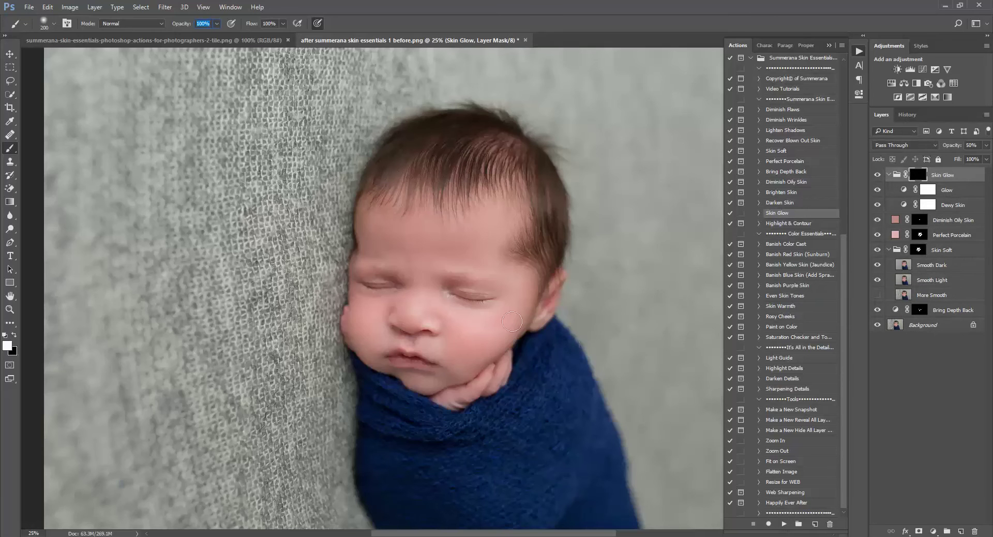
{"action": "key", "text": "Return"}
- Paint the Skin Glow over the forehead, nose, cheeks and chin with a larger brush, and set the group's opacity to 20%
{"action": "key", "text": "bracketright"}
{"action": "key", "text": "bracketright"}
{"action": "key", "text": "bracketright"}
{"action": "mouse_move", "coordinate": [386, 230]}
{"action": "left_mouse_down"}
{"action": "mouse_move", "coordinate": [398, 223]}
{"action": "mouse_move", "coordinate": [486, 236]}
{"action": "left_mouse_up"}
{"action": "key", "text": "bracketleft"}
{"action": "mouse_move", "coordinate": [422, 279]}
{"action": "left_mouse_down"}
{"action": "mouse_move", "coordinate": [415, 306]}
{"action": "mouse_move", "coordinate": [439, 318]}
{"action": "mouse_move", "coordinate": [492, 321]}
{"action": "left_mouse_up"}
{"action": "key", "text": "bracketleft"}
{"action": "mouse_move", "coordinate": [459, 363]}
{"action": "left_mouse_down"}
{"action": "mouse_move", "coordinate": [518, 311]}
{"action": "mouse_move", "coordinate": [502, 286]}
{"action": "mouse_move", "coordinate": [392, 326]}
{"action": "mouse_move", "coordinate": [369, 312]}
{"action": "mouse_move", "coordinate": [368, 334]}
{"action": "left_mouse_up"}
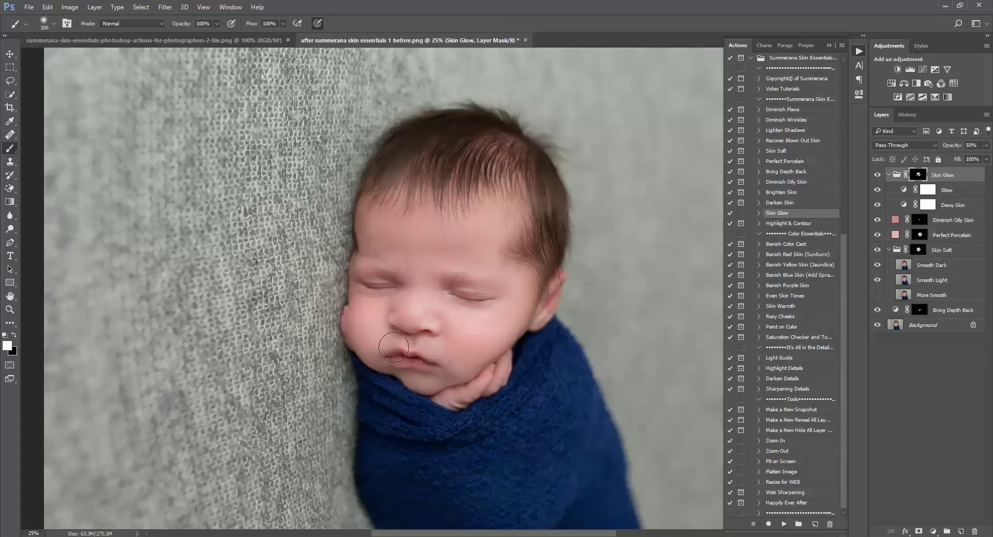
{"action": "left_click", "coordinate": [987, 145]}
{"action": "left_click_drag", "start_coordinate": [962, 157], "coordinate": [948, 163]}
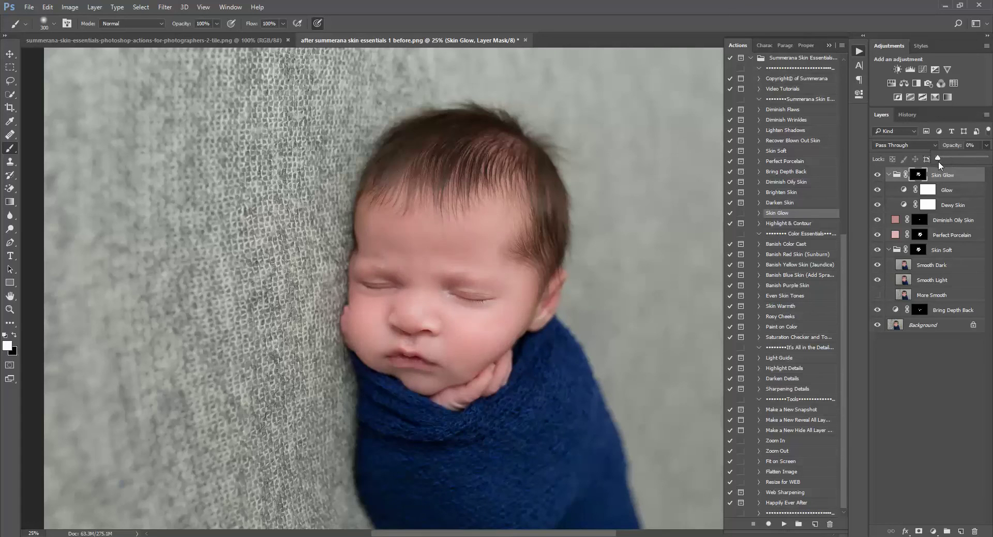
- Target the Skin Glow mask with black as foreground and the brush at 200, and collapse the group
{"action": "left_click", "coordinate": [920, 176]}
{"action": "left_click", "coordinate": [15, 335]}
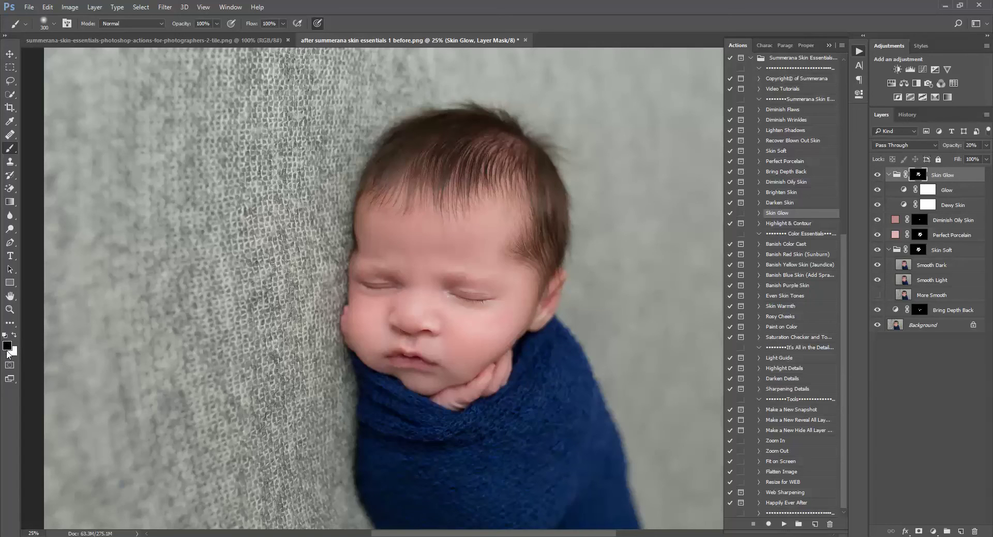
{"action": "key", "text": "bracketleft"}
{"action": "key", "text": "bracketleft"}
{"action": "left_click", "coordinate": [888, 175]}
- Run the Highlight & Contour action, sampling a light tone from the baby's face for the highlight
{"action": "left_click", "coordinate": [782, 224]}
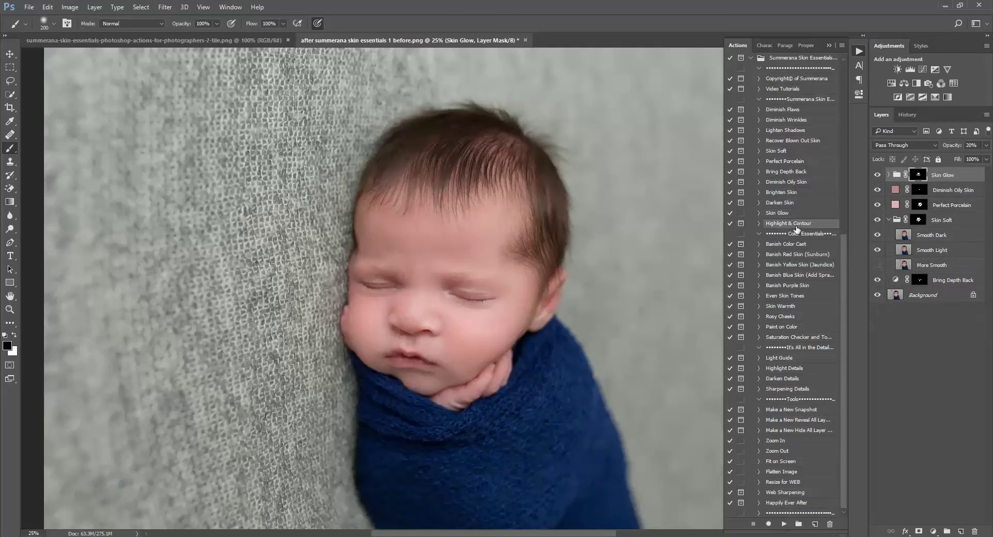
{"action": "left_click", "coordinate": [784, 524]}
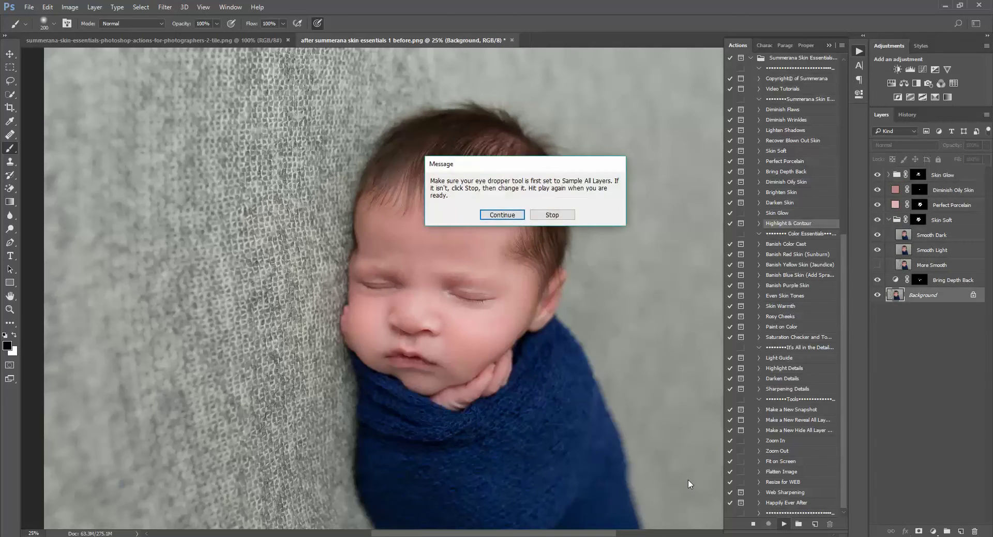
{"action": "key", "text": "Return"}
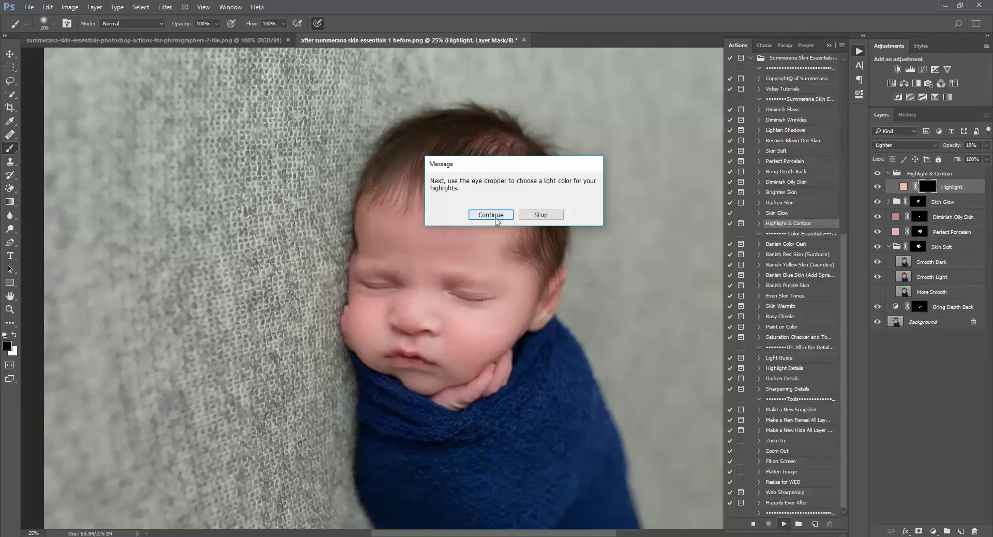
{"action": "left_click", "coordinate": [491, 214]}
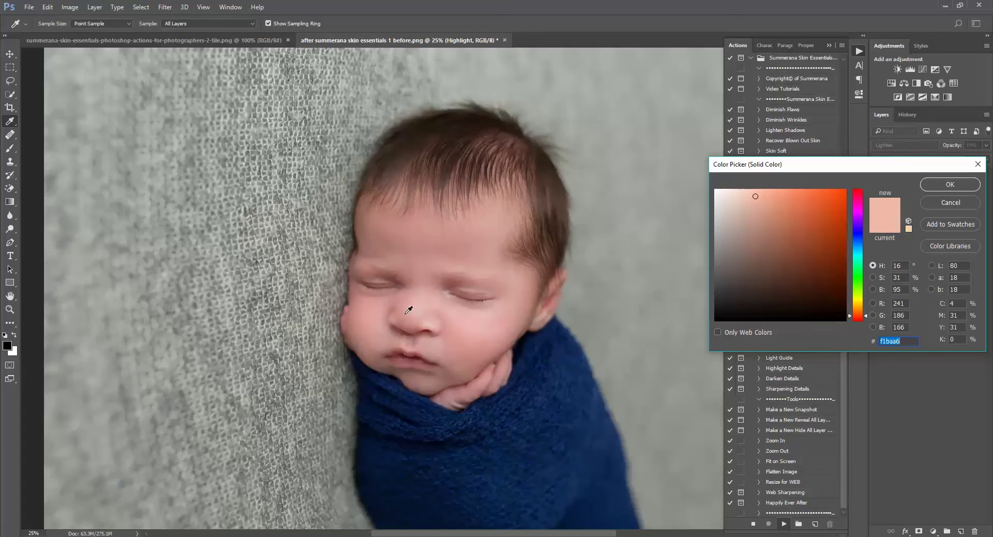
{"action": "left_click", "coordinate": [944, 185]}
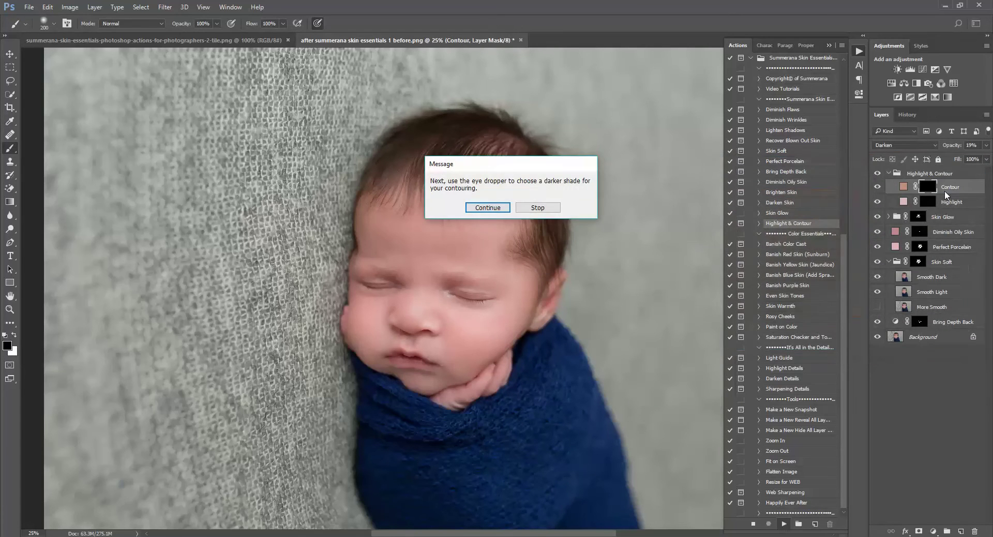
- Set the contour color to the darker skin tone cd9c98, sampled between the eyes beside the bridge of the nose
{"action": "left_click", "coordinate": [486, 207]}
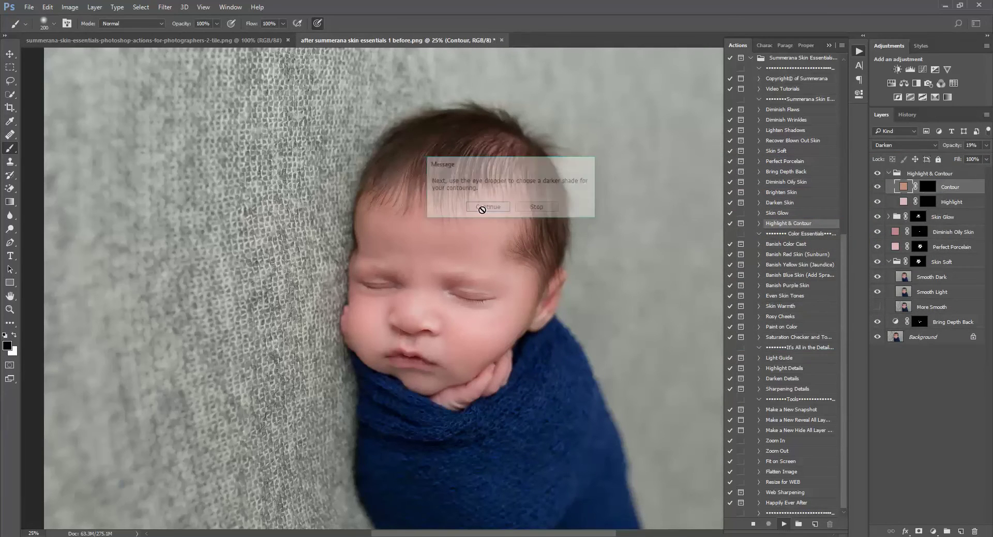
{"action": "left_click", "coordinate": [404, 298]}
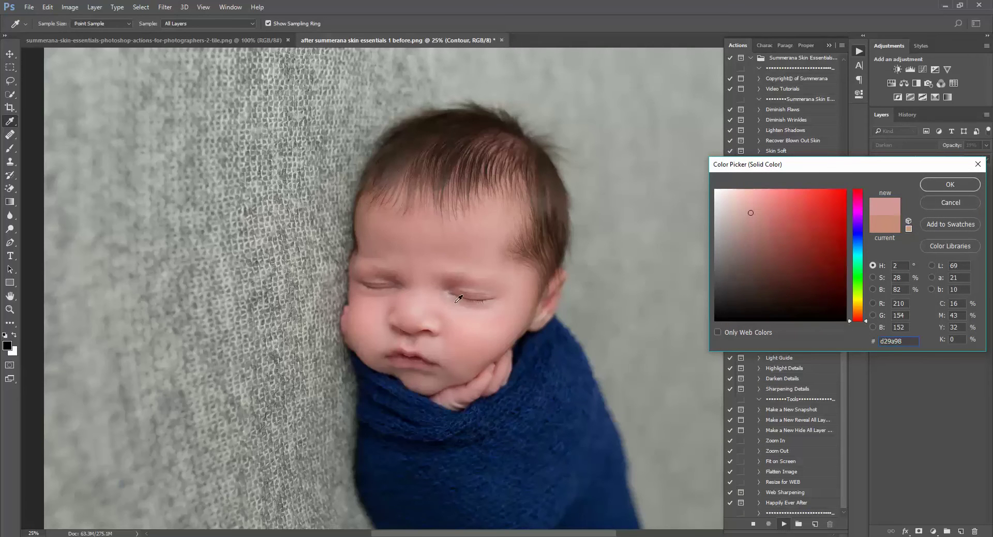
{"action": "left_click", "coordinate": [441, 287]}
{"action": "left_click", "coordinate": [943, 187]}
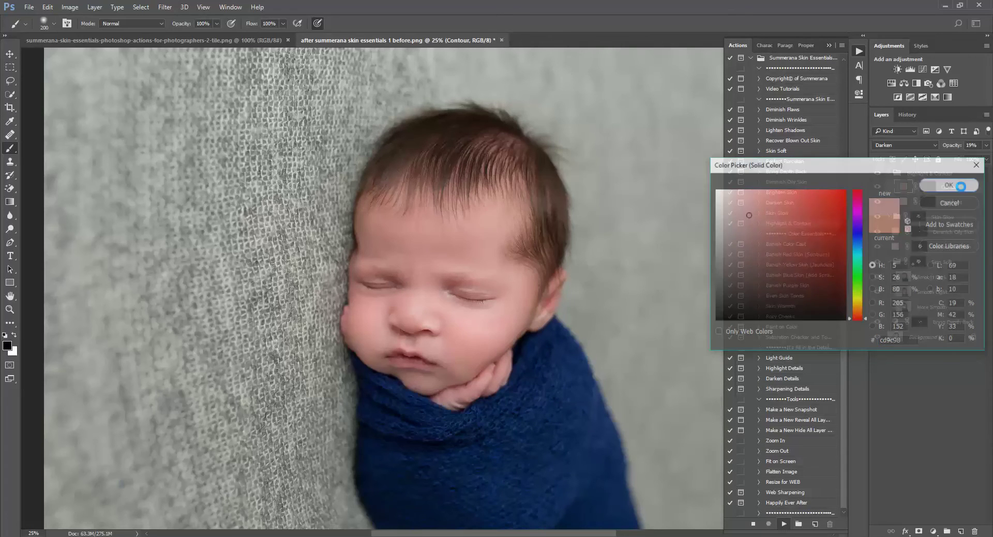
{"action": "key", "text": "Return"}
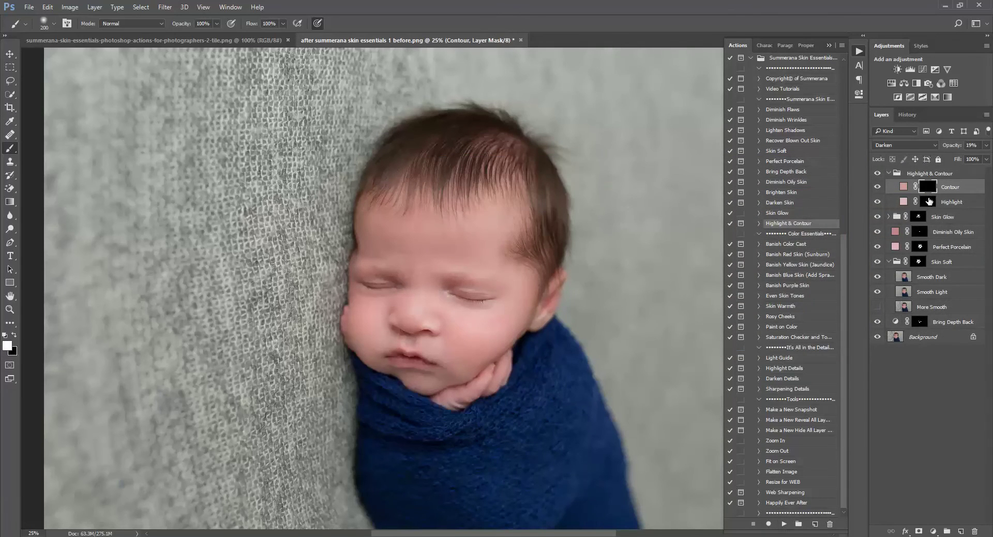
- Paint the Highlight mask in white along the bridge of the nose
{"action": "left_click", "coordinate": [929, 201]}
{"action": "left_click", "coordinate": [929, 188]}
{"action": "left_click", "coordinate": [927, 203]}
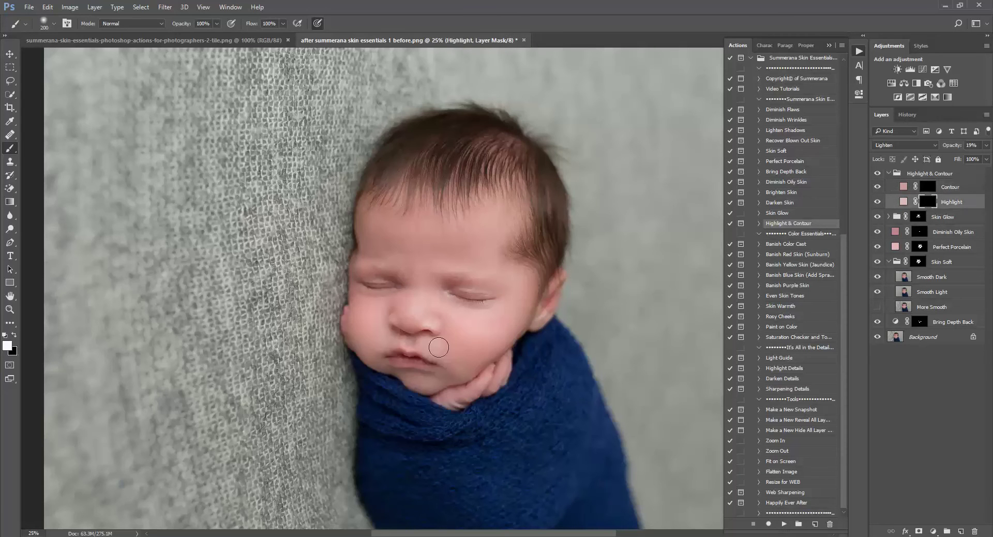
{"action": "mouse_move", "coordinate": [416, 293]}
{"action": "left_mouse_down"}
{"action": "mouse_move", "coordinate": [415, 270]}
{"action": "mouse_move", "coordinate": [414, 313]}
{"action": "mouse_move", "coordinate": [425, 273]}
{"action": "left_mouse_up"}
- Paint the Contour mask down the side of the nose with the brush at 150, and check the contour color cd9c98
{"action": "left_click", "coordinate": [930, 186]}
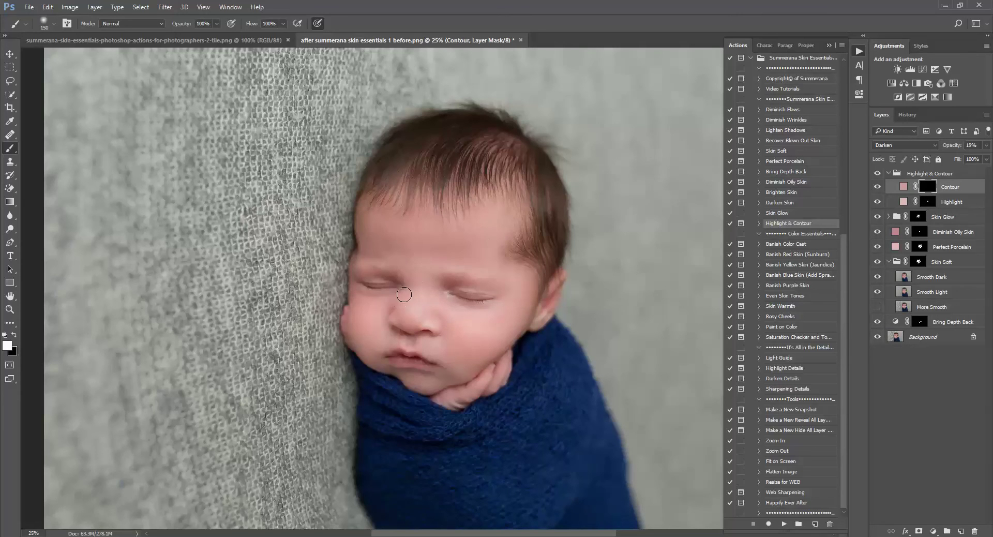
{"action": "key", "text": "["}
{"action": "key", "text": "["}
{"action": "mouse_move", "coordinate": [426, 299]}
{"action": "left_mouse_down"}
{"action": "mouse_move", "coordinate": [432, 320]}
{"action": "mouse_move", "coordinate": [431, 291]}
{"action": "mouse_move", "coordinate": [435, 323]}
{"action": "mouse_move", "coordinate": [442, 280]}
{"action": "mouse_move", "coordinate": [436, 311]}
{"action": "left_mouse_up"}
{"action": "double_click", "coordinate": [903, 187]}
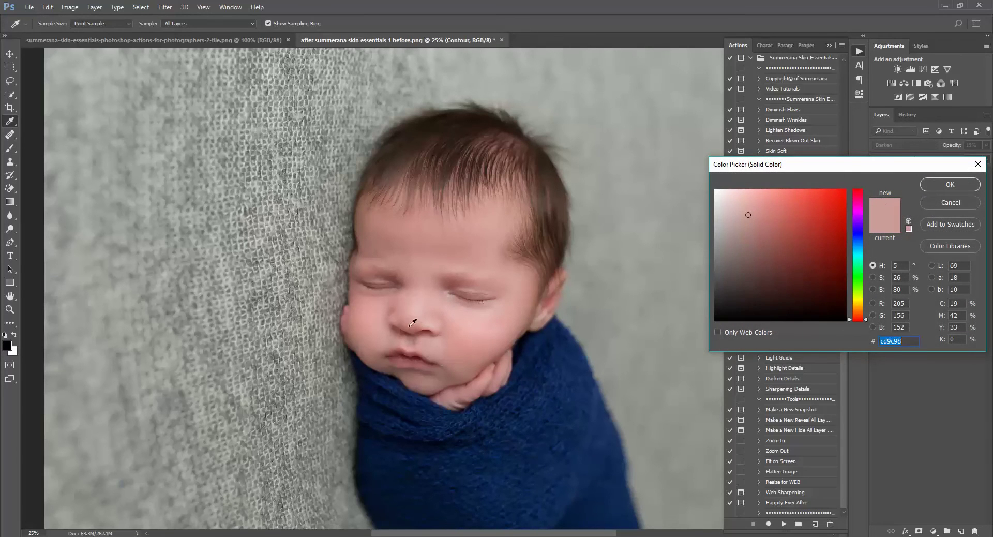
{"action": "left_click", "coordinate": [962, 187]}
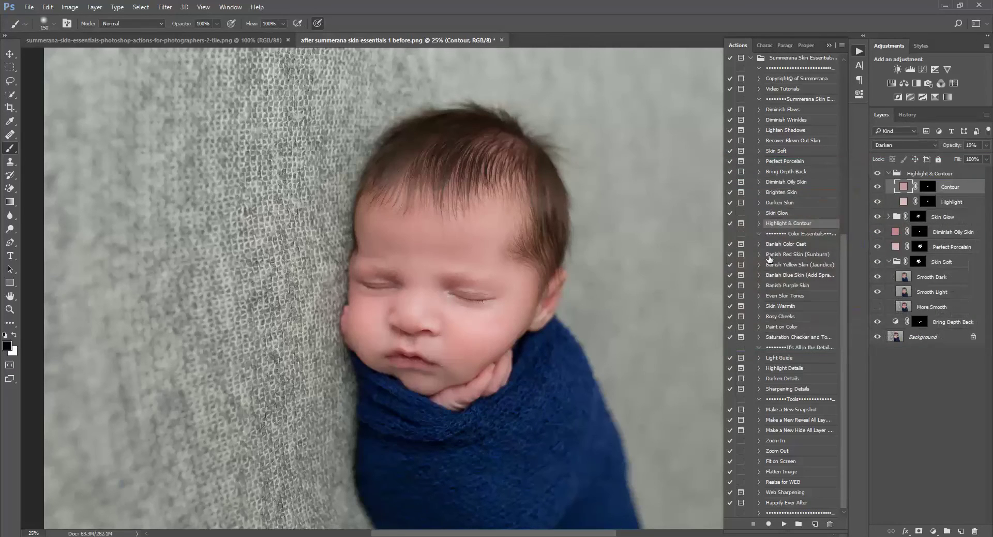
- Run the Banish Color Cast action with the tone c39893 sampled from the skin between the nose and mouth corner
{"action": "left_click", "coordinate": [795, 245]}
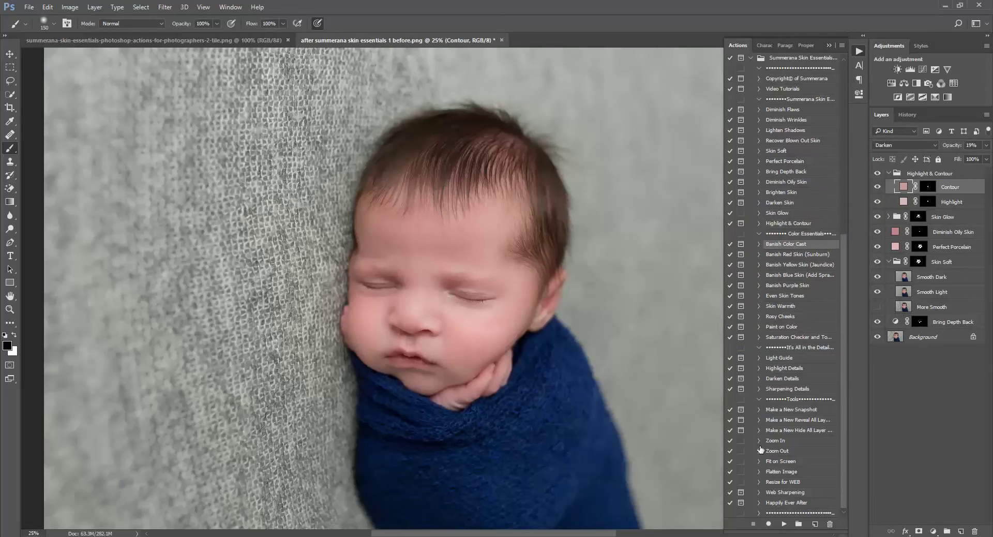
{"action": "left_click", "coordinate": [784, 524]}
{"action": "key", "text": "Return"}
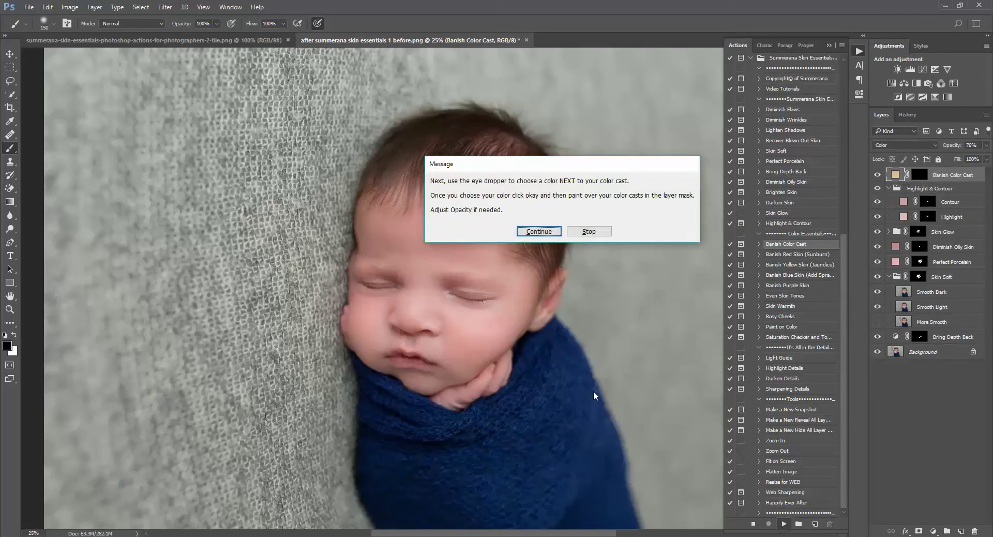
{"action": "key", "text": "Return"}
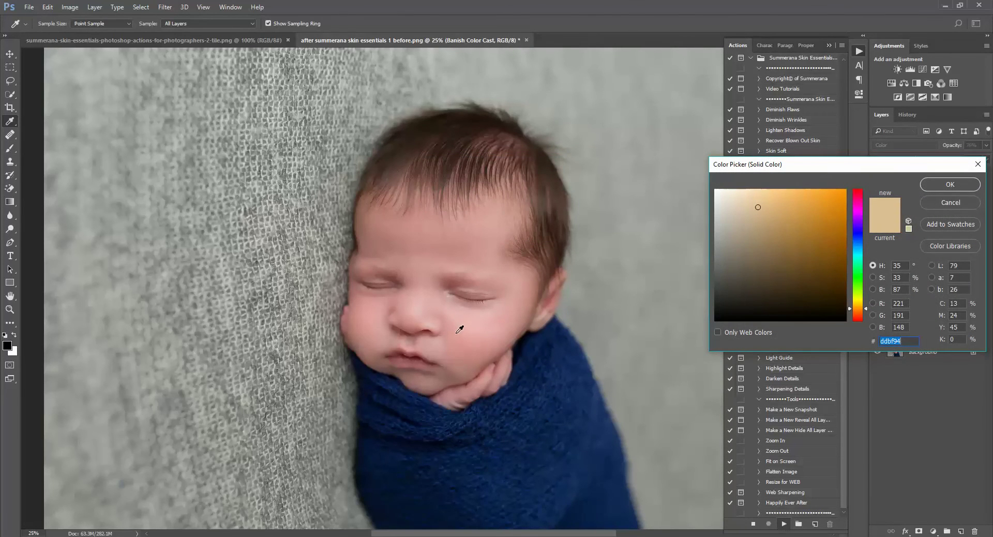
{"action": "scroll", "coordinate": [475, 332], "scroll_direction": "up", "scroll_amount": 3}
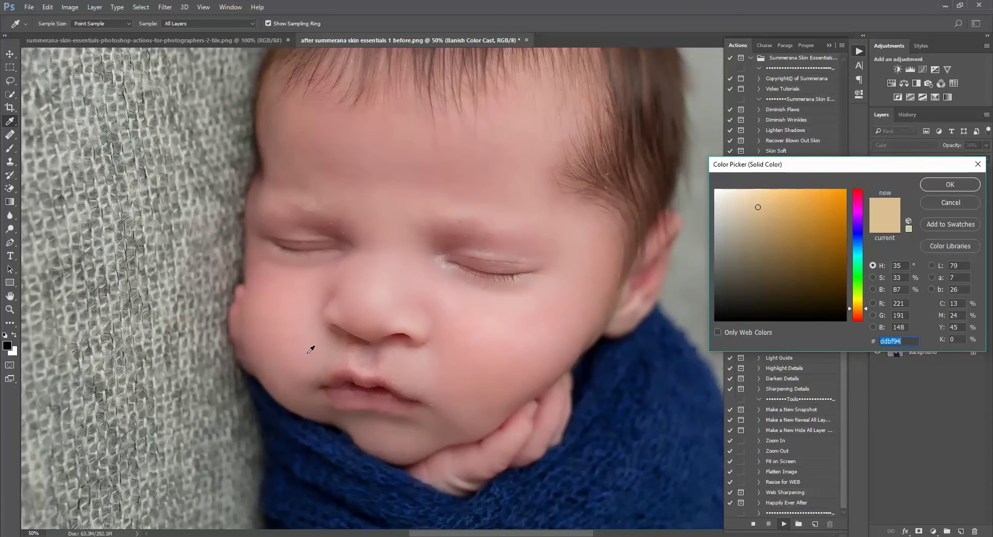
{"action": "left_click", "coordinate": [329, 342]}
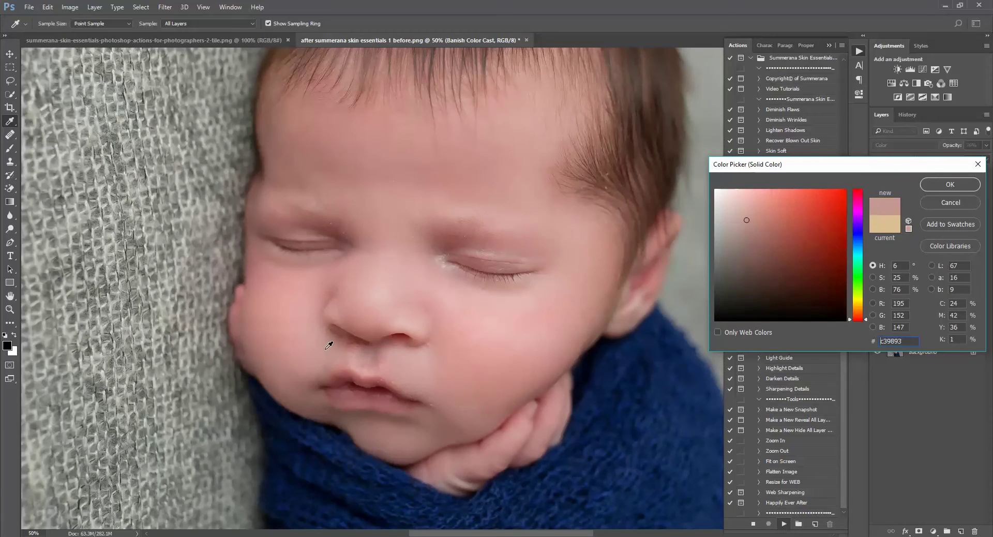
{"action": "left_click", "coordinate": [960, 184]}
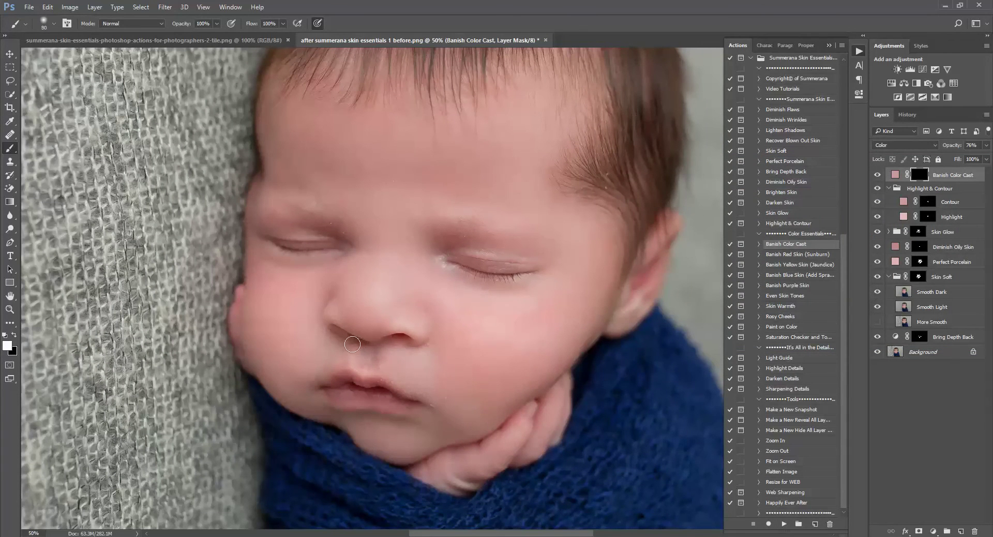
- Paint over the color cast around the nose with a small brush, and set the Banish Color Cast opacity to 64%
{"action": "key", "text": "bracketleft"}
{"action": "key", "text": "ctrl+minus"}
{"action": "key", "text": "ctrl+minus"}
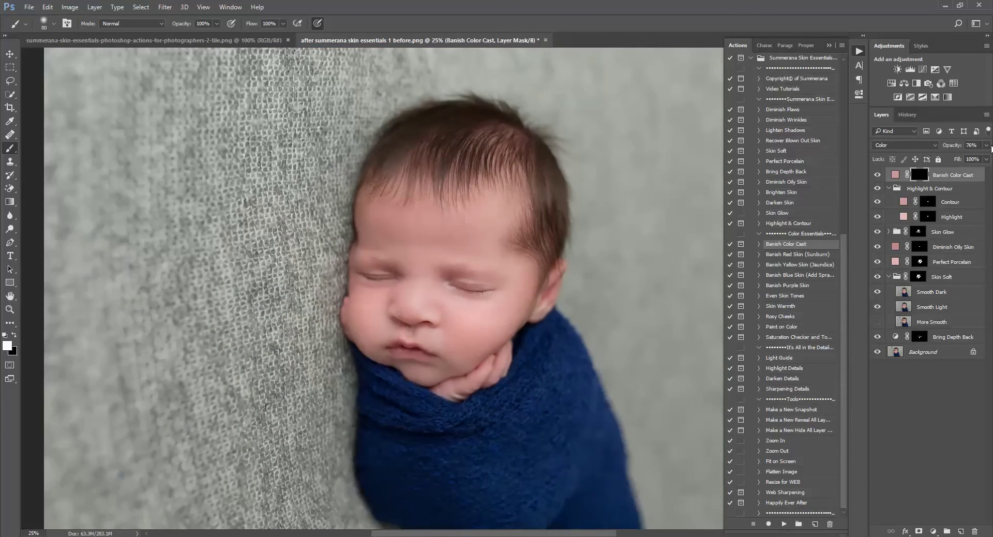
{"action": "left_click", "coordinate": [986, 145]}
{"action": "mouse_move", "coordinate": [970, 159]}
{"action": "left_mouse_down"}
{"action": "mouse_move", "coordinate": [918, 160]}
{"action": "mouse_move", "coordinate": [992, 168]}
{"action": "mouse_move", "coordinate": [970, 172]}
{"action": "left_mouse_up"}
- Run Banish Red Skin (Sunburn), selecting the reds by sampling the forehead and adding further skin samples at fuzziness 40
{"action": "left_click", "coordinate": [807, 255]}
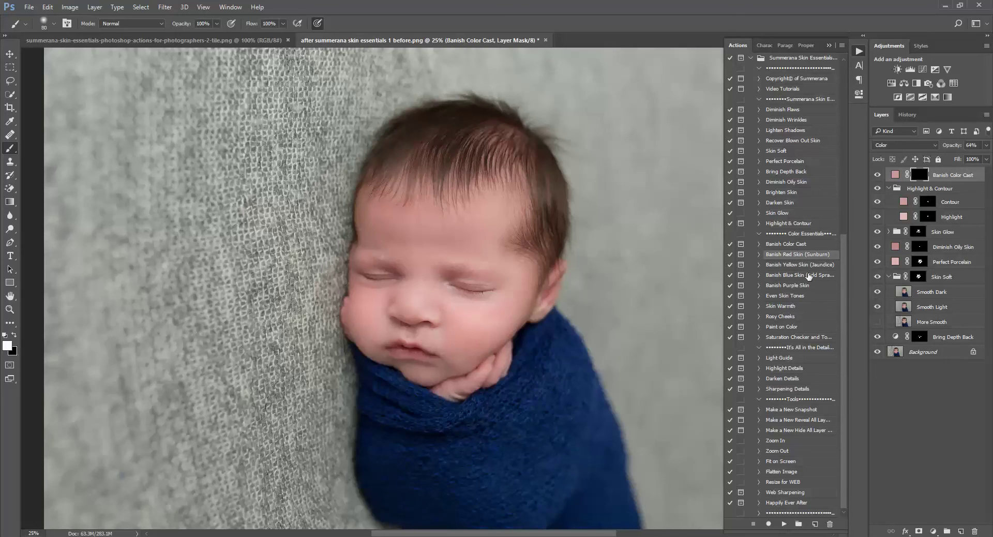
{"action": "left_click", "coordinate": [788, 527]}
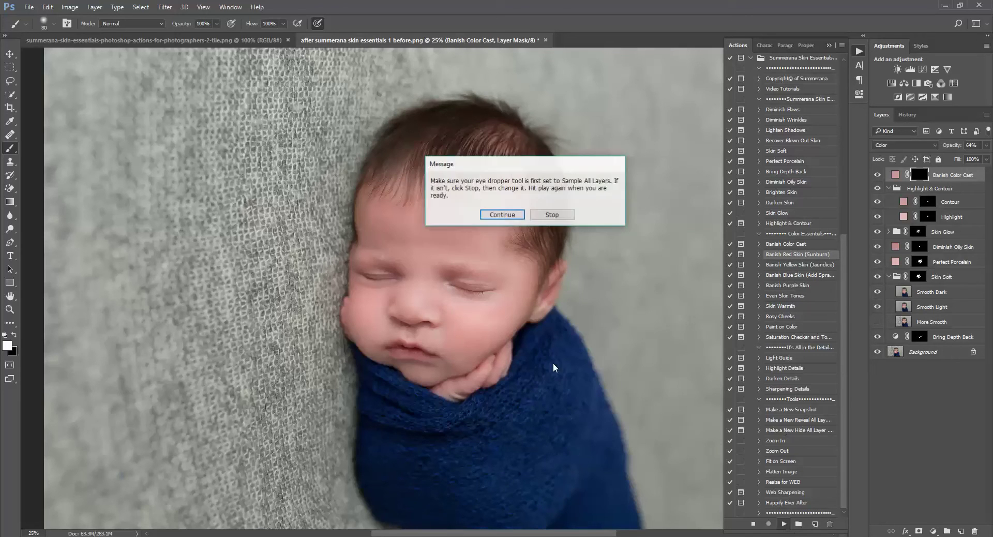
{"action": "key", "text": "Return"}
{"action": "key", "text": "Return"}
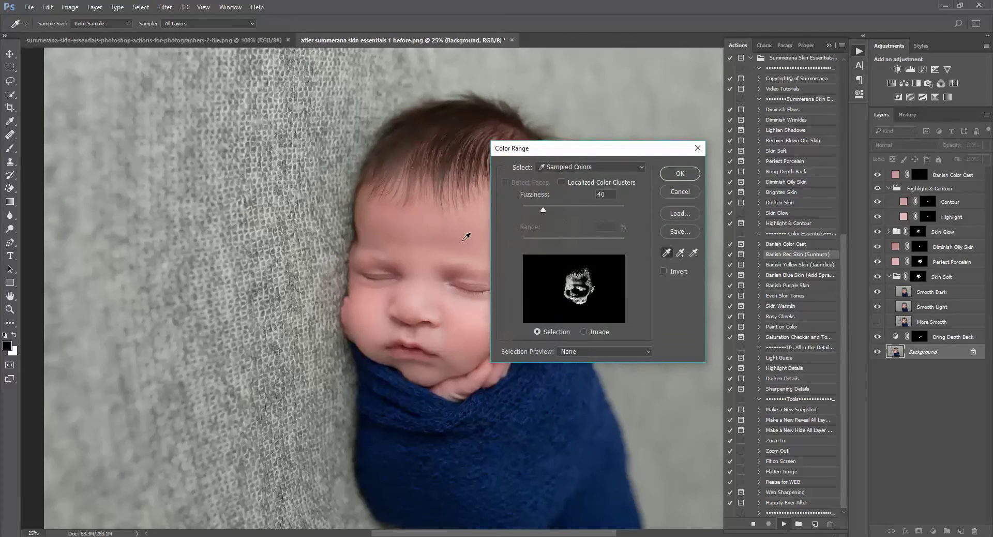
{"action": "left_click", "coordinate": [425, 231]}
{"action": "left_click", "coordinate": [681, 253]}
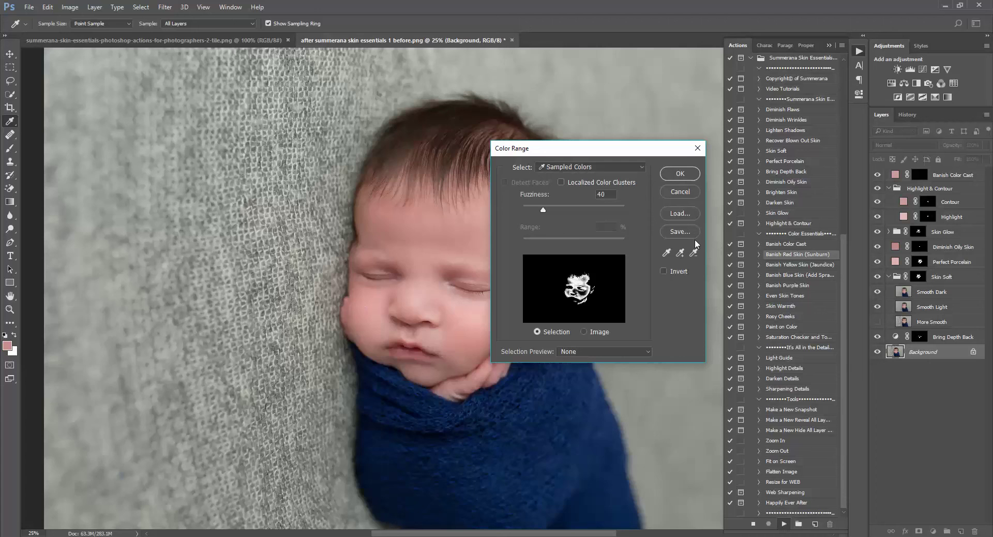
{"action": "left_click", "coordinate": [681, 253]}
{"action": "left_click", "coordinate": [391, 309]}
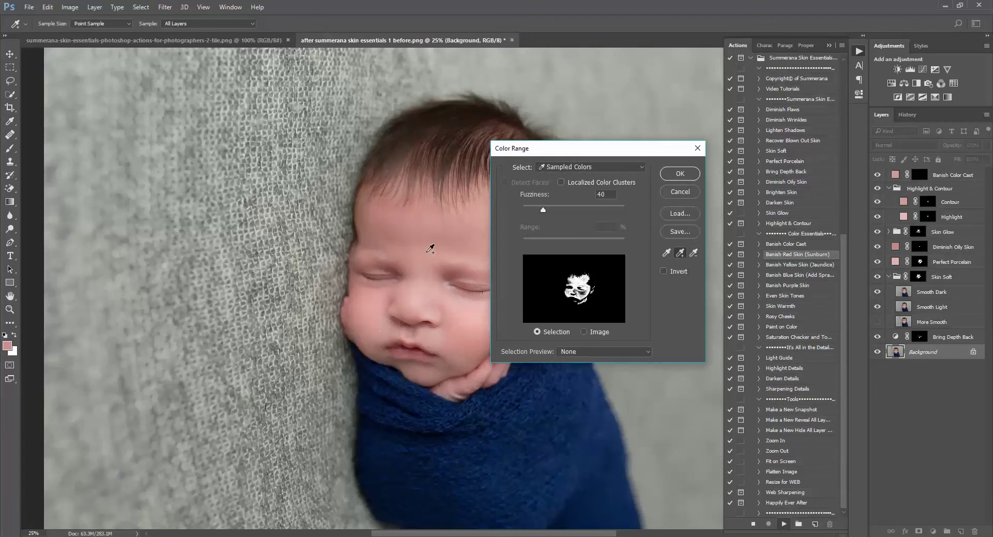
{"action": "left_click", "coordinate": [694, 174]}
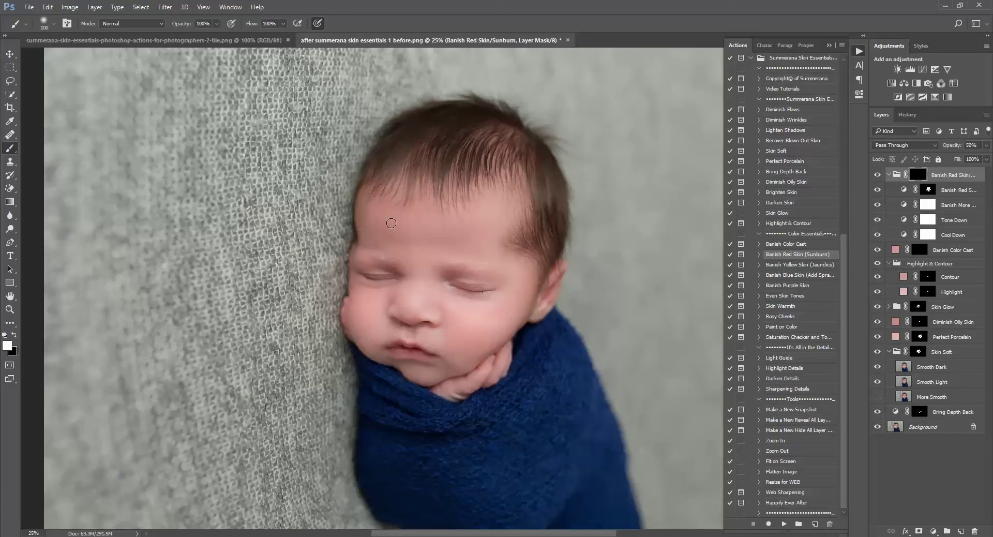
- Paint the Banish Red Skin group over the forehead, cheeks and chin with the brush at 400, and set its opacity to 27%
{"action": "key", "text": "bracketright"}
{"action": "key", "text": "bracketright"}
{"action": "key", "text": "bracketright"}
{"action": "key", "text": "bracketright"}
{"action": "mouse_move", "coordinate": [515, 207]}
{"action": "left_mouse_down"}
{"action": "mouse_move", "coordinate": [531, 294]}
{"action": "mouse_move", "coordinate": [488, 348]}
{"action": "left_mouse_up"}
{"action": "mouse_move", "coordinate": [383, 322]}
{"action": "left_mouse_down"}
{"action": "mouse_move", "coordinate": [357, 322]}
{"action": "mouse_move", "coordinate": [442, 376]}
{"action": "mouse_move", "coordinate": [504, 361]}
{"action": "left_mouse_up"}
{"action": "left_click", "coordinate": [987, 146]}
{"action": "left_click_drag", "start_coordinate": [962, 158], "coordinate": [927, 169]}
{"action": "mouse_move", "coordinate": [952, 164]}
{"action": "left_mouse_down"}
{"action": "mouse_move", "coordinate": [940, 166]}
{"action": "mouse_move", "coordinate": [954, 166]}
{"action": "left_mouse_up"}
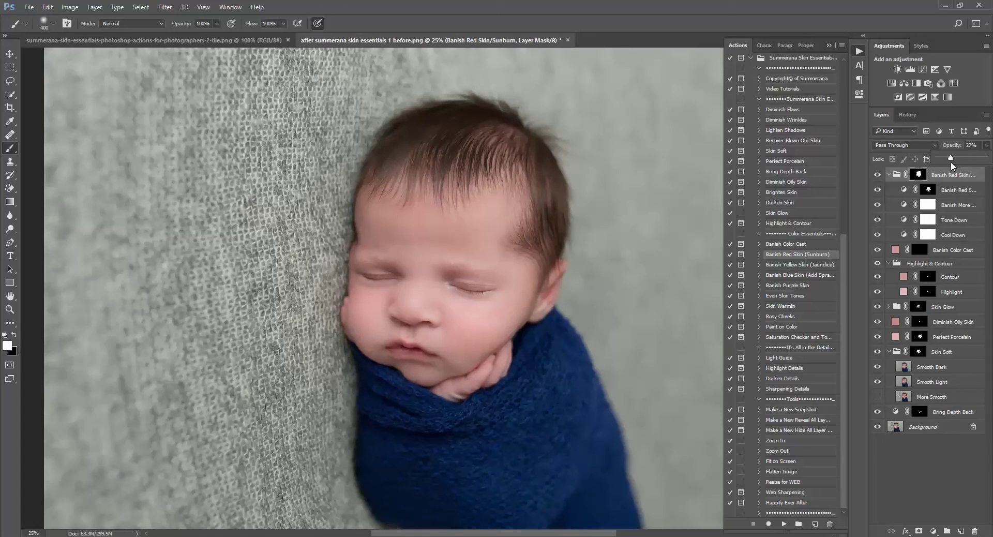
- Review the Banish Red Skin, Banish More, Tone Down and Cool Down layers in the red skin group, and collapse it
{"action": "left_click", "coordinate": [957, 192]}
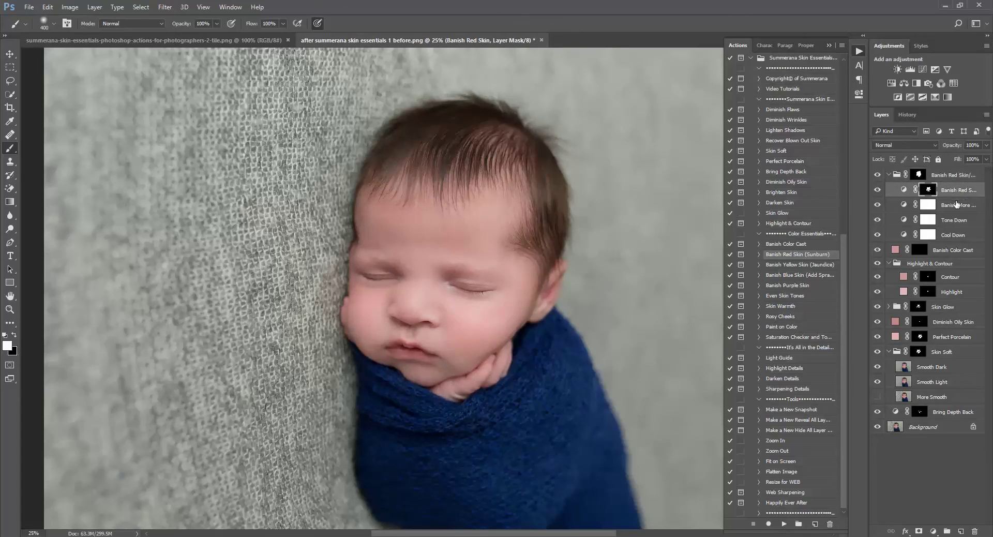
{"action": "left_click", "coordinate": [957, 205]}
{"action": "left_click", "coordinate": [954, 220]}
{"action": "left_click", "coordinate": [952, 235]}
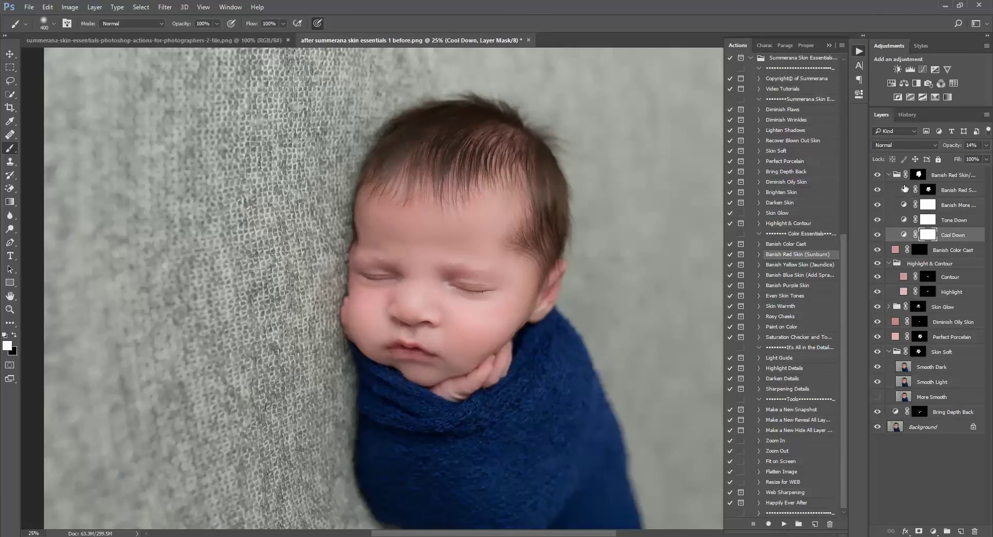
{"action": "left_click", "coordinate": [890, 176]}
- Run the Even Skin Tones action above the red skin group with the neutral tone c99896 sampled between the eyebrows
{"action": "left_click", "coordinate": [962, 175]}
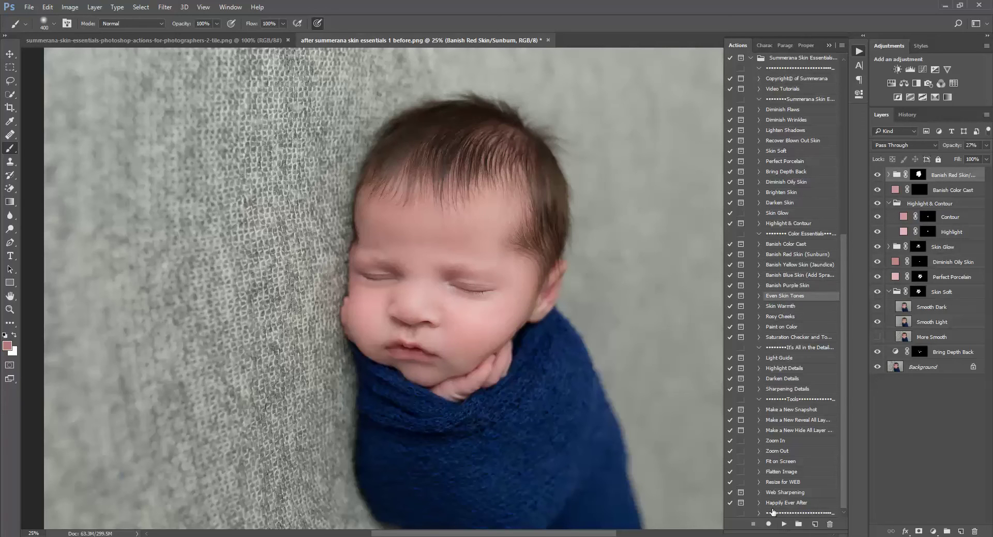
{"action": "left_click", "coordinate": [784, 523]}
{"action": "key", "text": "Return"}
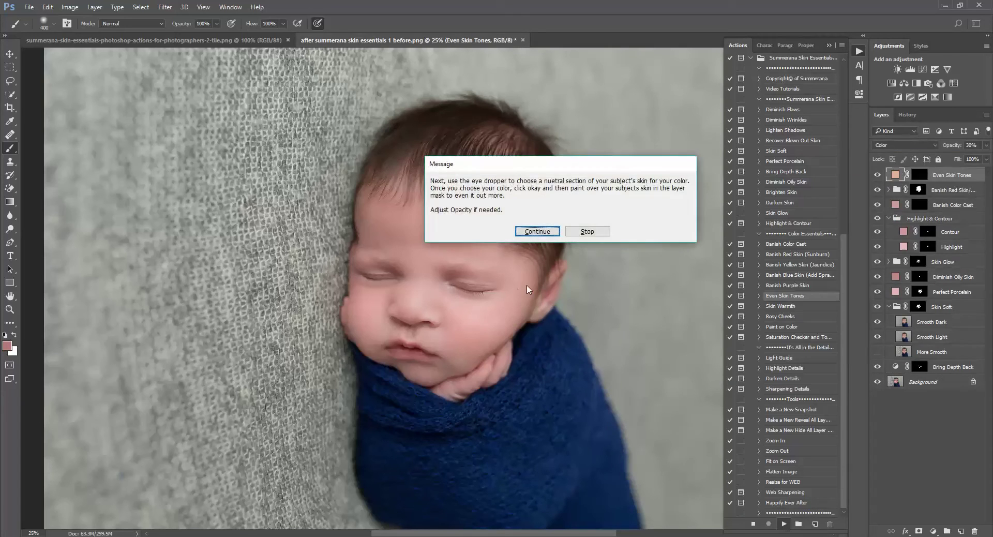
{"action": "key", "text": "Return"}
{"action": "left_click", "coordinate": [426, 272]}
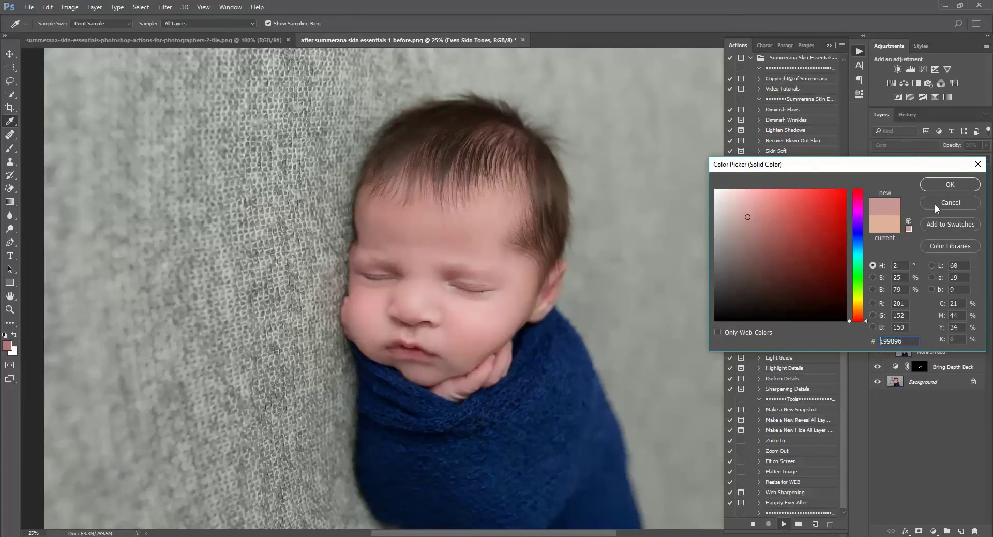
{"action": "left_click", "coordinate": [949, 188]}
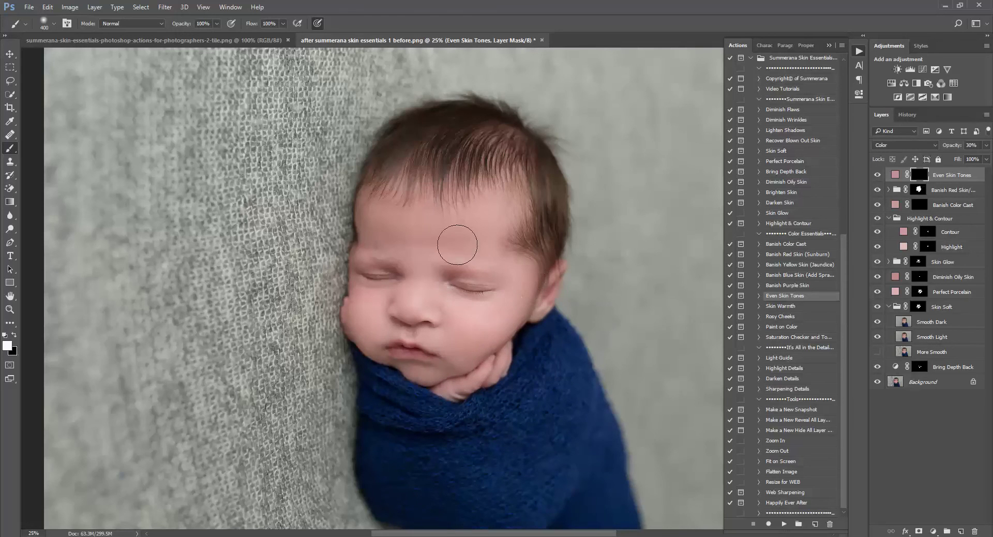
- Paint the Even Skin Tones mask over the baby's face with the brush at 400, and set the layer's opacity to 25%
{"action": "mouse_move", "coordinate": [398, 220]}
{"action": "left_mouse_down"}
{"action": "mouse_move", "coordinate": [502, 191]}
{"action": "mouse_move", "coordinate": [474, 190]}
{"action": "mouse_move", "coordinate": [530, 239]}
{"action": "left_mouse_up"}
{"action": "left_click", "coordinate": [987, 145]}
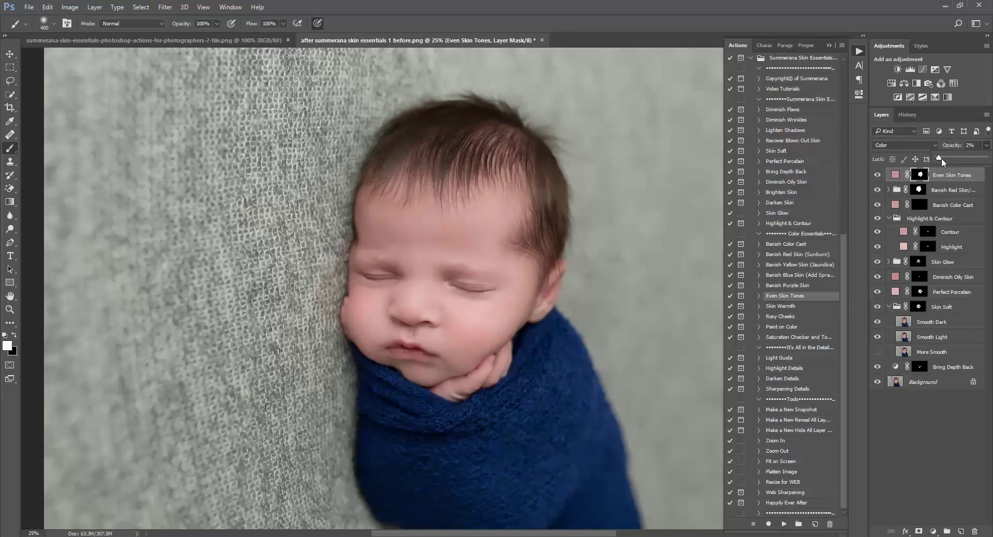
- Run the Skin Warmth action and paint its mask over the baby's face with the brush at 500
{"action": "left_click", "coordinate": [782, 307]}
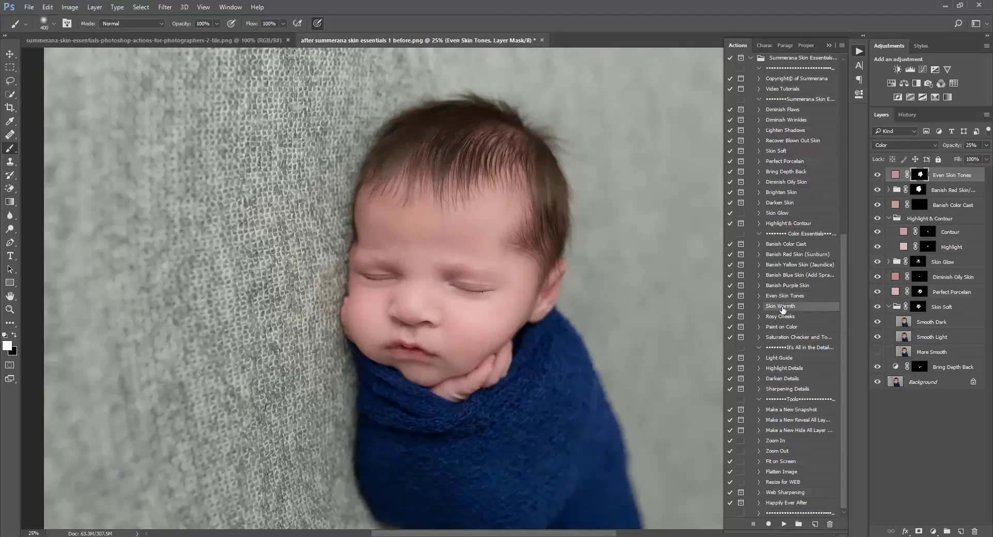
{"action": "left_click", "coordinate": [784, 522]}
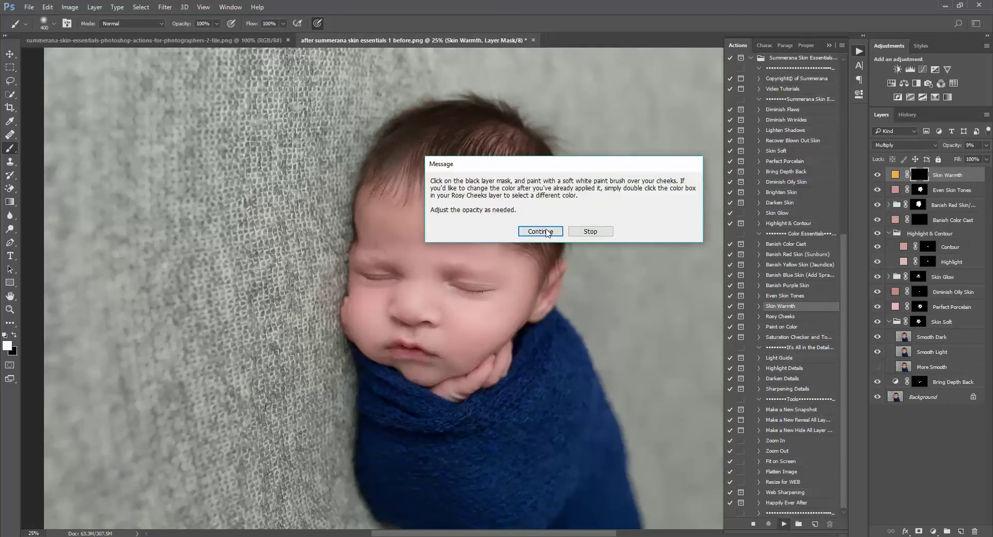
{"action": "left_click", "coordinate": [540, 232]}
{"action": "key", "text": "bracketright"}
{"action": "key", "text": "bracketright"}
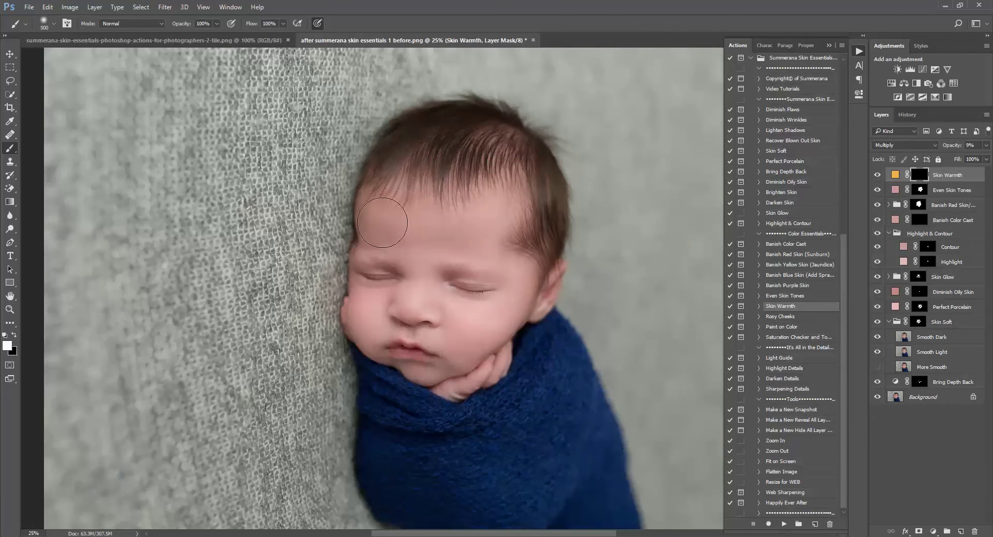
{"action": "mouse_move", "coordinate": [387, 214]}
{"action": "left_mouse_down"}
{"action": "mouse_move", "coordinate": [419, 237]}
{"action": "mouse_move", "coordinate": [508, 203]}
{"action": "mouse_move", "coordinate": [499, 293]}
{"action": "mouse_move", "coordinate": [378, 300]}
{"action": "mouse_move", "coordinate": [384, 329]}
{"action": "mouse_move", "coordinate": [427, 359]}
{"action": "mouse_move", "coordinate": [505, 312]}
{"action": "mouse_move", "coordinate": [456, 374]}
{"action": "mouse_move", "coordinate": [519, 273]}
{"action": "mouse_move", "coordinate": [530, 211]}
{"action": "mouse_move", "coordinate": [486, 193]}
{"action": "mouse_move", "coordinate": [486, 170]}
{"action": "mouse_move", "coordinate": [407, 174]}
{"action": "mouse_move", "coordinate": [459, 157]}
{"action": "mouse_move", "coordinate": [485, 243]}
{"action": "mouse_move", "coordinate": [370, 322]}
{"action": "mouse_move", "coordinate": [550, 258]}
{"action": "mouse_move", "coordinate": [501, 342]}
{"action": "mouse_move", "coordinate": [464, 366]}
{"action": "mouse_move", "coordinate": [539, 337]}
{"action": "left_mouse_up"}
- Try painting the Skin Warmth mask over the backdrop with the brush at 1500, and undo it
{"action": "key", "text": "ctrl+minus"}
{"action": "key", "text": "bracketright"}
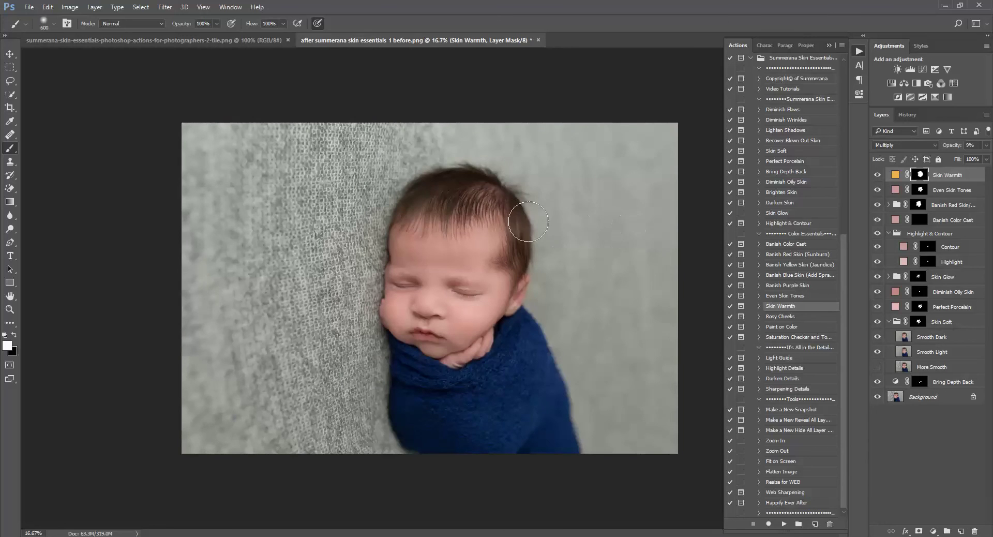
{"action": "key", "text": "bracketright"}
{"action": "key", "text": "bracketright"}
{"action": "key", "text": "bracketright"}
{"action": "key", "text": "bracketright"}
{"action": "key", "text": "bracketright"}
{"action": "key", "text": "bracketright"}
{"action": "key", "text": "bracketright"}
{"action": "key", "text": "bracketright"}
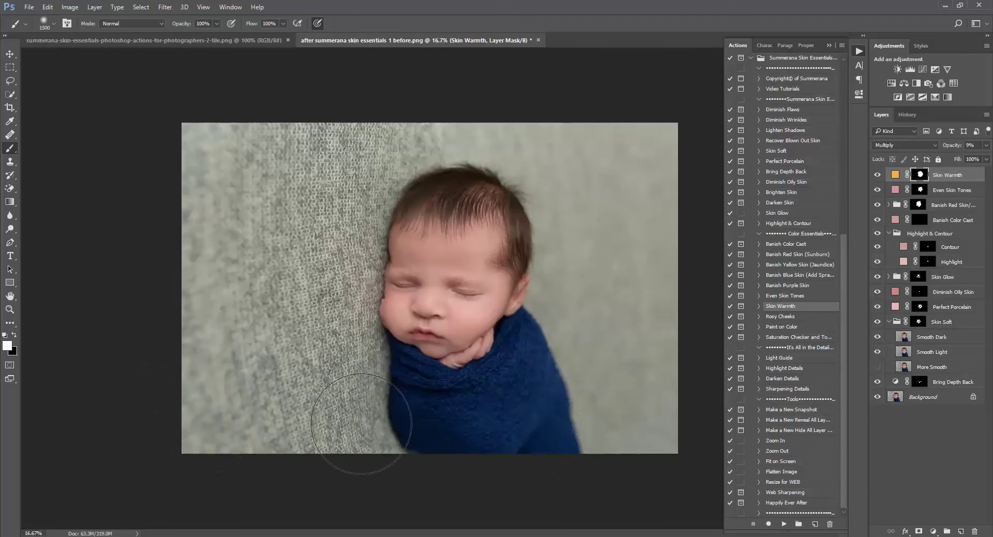
{"action": "left_click_drag", "start_coordinate": [261, 198], "coordinate": [132, 126]}
{"action": "left_click", "coordinate": [48, 8]}
{"action": "left_click", "coordinate": [52, 18]}
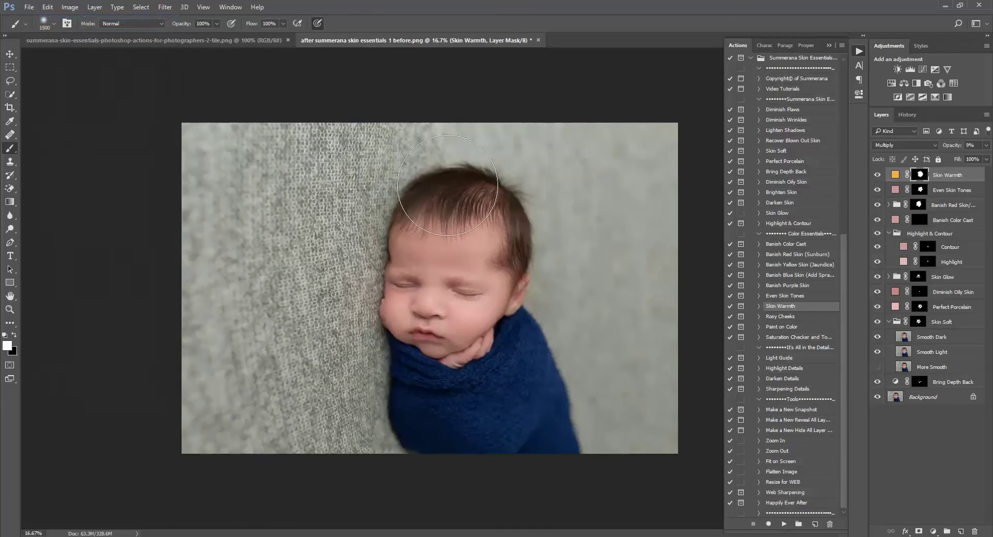
- Set the Skin Warmth layer's opacity to 9%
{"action": "key", "text": "ctrl+plus"}
{"action": "key", "text": "ctrl+plus"}
{"action": "left_click", "coordinate": [987, 146]}
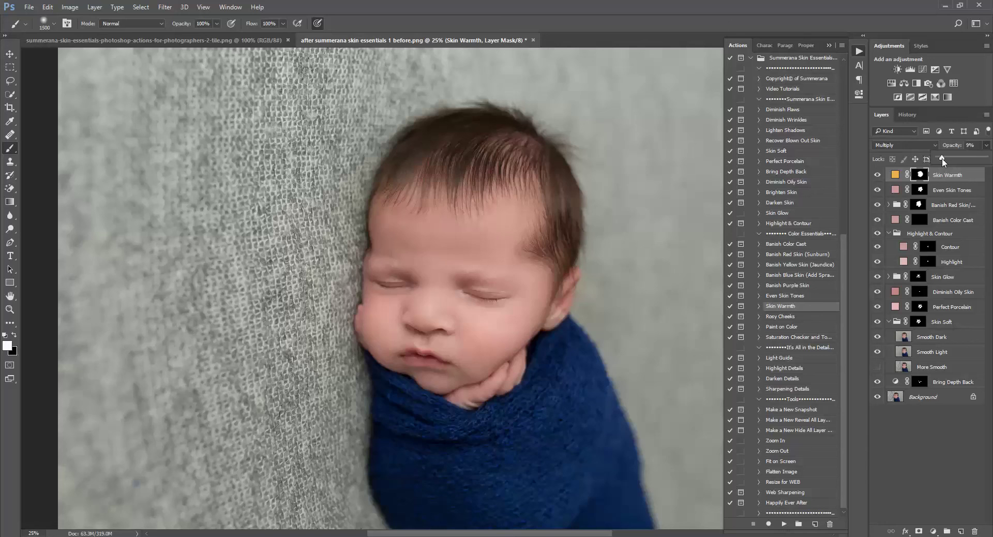
- Run the Rosy Cheeks action with the pink color d92856
{"action": "left_click", "coordinate": [791, 319]}
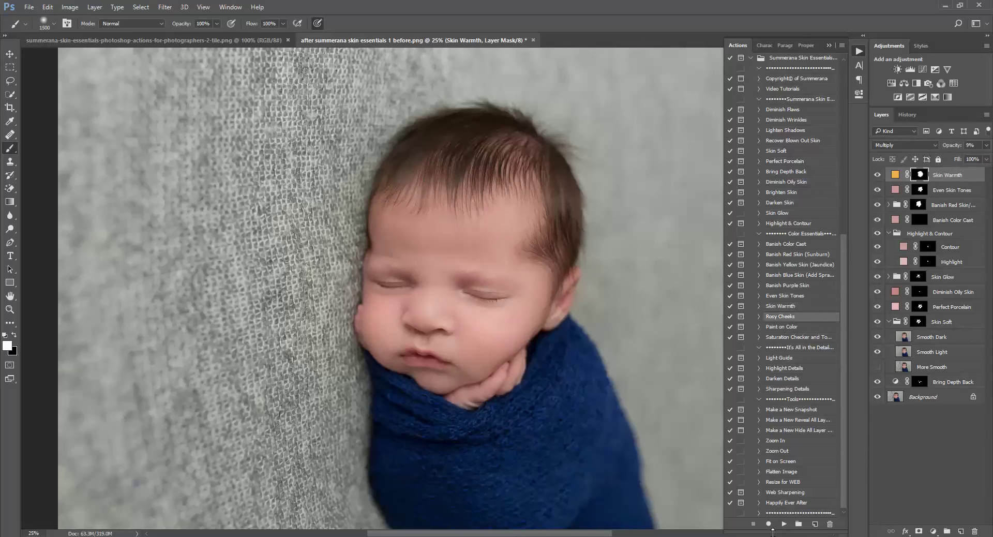
{"action": "left_click", "coordinate": [784, 523]}
{"action": "key", "text": "Return"}
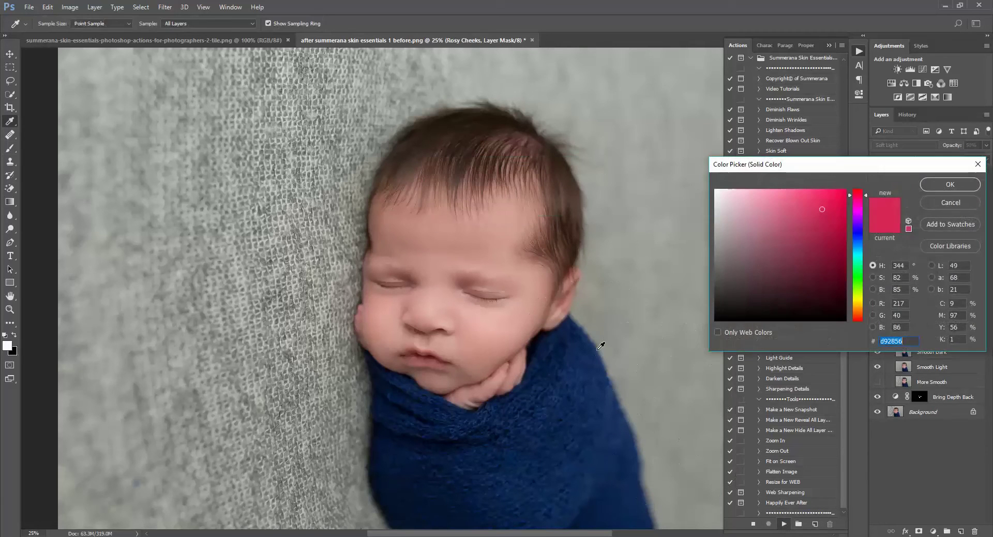
{"action": "left_click", "coordinate": [967, 184]}
{"action": "key", "text": "Return"}
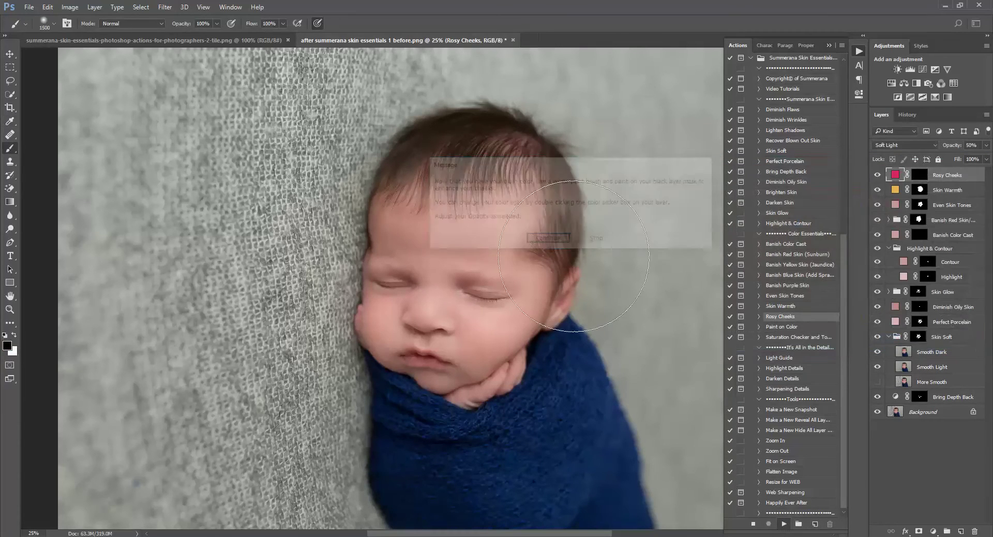
- Paint the Rosy Cheeks mask over both cheeks, starting with the brush at 400 and reducing it to 150
{"action": "key", "text": "bracketleft"}
{"action": "key", "text": "bracketleft"}
{"action": "key", "text": "bracketleft"}
{"action": "key", "text": "bracketleft"}
{"action": "key", "text": "bracketleft"}
{"action": "key", "text": "bracketleft"}
{"action": "key", "text": "bracketleft"}
{"action": "key", "text": "bracketleft"}
{"action": "key", "text": "bracketleft"}
{"action": "key", "text": "bracketleft"}
{"action": "key", "text": "bracketleft"}
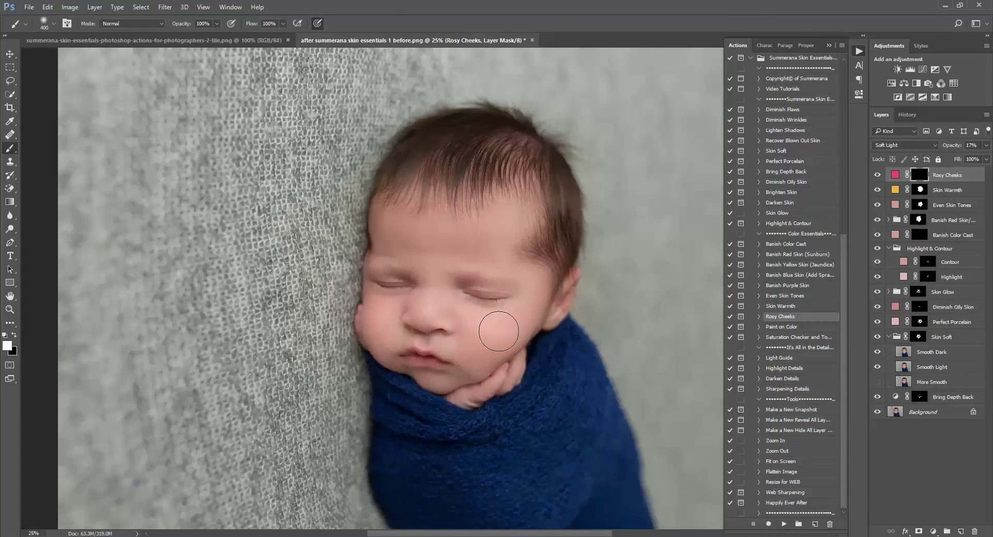
{"action": "mouse_move", "coordinate": [499, 331]}
{"action": "left_mouse_down"}
{"action": "mouse_move", "coordinate": [514, 317]}
{"action": "mouse_move", "coordinate": [517, 326]}
{"action": "left_mouse_up"}
{"action": "key", "text": "bracketleft"}
{"action": "key", "text": "bracketleft"}
{"action": "left_click_drag", "start_coordinate": [375, 314], "coordinate": [377, 324]}
{"action": "key", "text": "bracketleft"}
{"action": "key", "text": "bracketleft"}
{"action": "key", "text": "bracketleft"}
- Run the Paint on Color action, paint its mask over the whole image with the brush at 1900, and lower the layer's opacity
{"action": "left_click", "coordinate": [794, 328]}
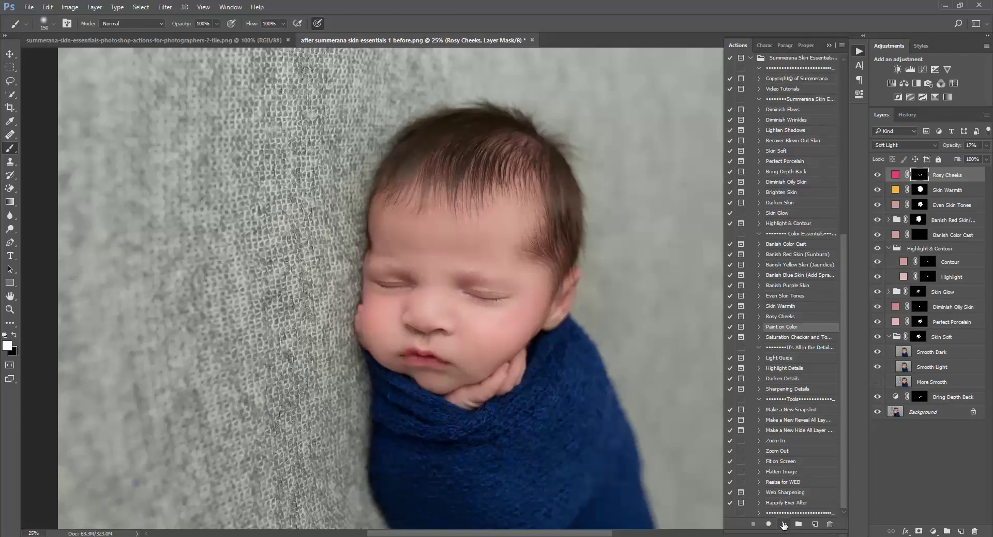
{"action": "left_click", "coordinate": [784, 524]}
{"action": "key", "text": "Return"}
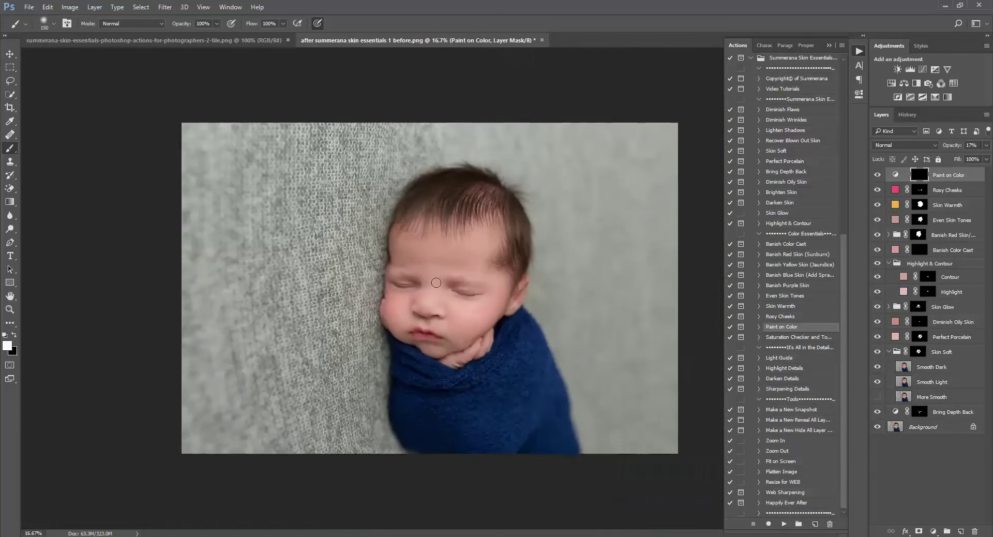
{"action": "key", "text": "bracketright"}
{"action": "key", "text": "bracketright"}
{"action": "key", "text": "bracketright"}
{"action": "key", "text": "bracketright"}
{"action": "key", "text": "bracketright"}
{"action": "key", "text": "bracketright"}
{"action": "key", "text": "bracketright"}
{"action": "key", "text": "bracketright"}
{"action": "key", "text": "bracketright"}
{"action": "key", "text": "bracketright"}
{"action": "key", "text": "bracketright"}
{"action": "key", "text": "bracketright"}
{"action": "key", "text": "bracketright"}
{"action": "key", "text": "bracketright"}
{"action": "key", "text": "bracketright"}
{"action": "key", "text": "bracketright"}
{"action": "key", "text": "bracketright"}
{"action": "key", "text": "bracketright"}
{"action": "key", "text": "bracketright"}
{"action": "mouse_move", "coordinate": [559, 179]}
{"action": "left_mouse_down"}
{"action": "mouse_move", "coordinate": [175, 188]}
{"action": "mouse_move", "coordinate": [171, 171]}
{"action": "left_mouse_up"}
{"action": "left_click", "coordinate": [986, 147]}
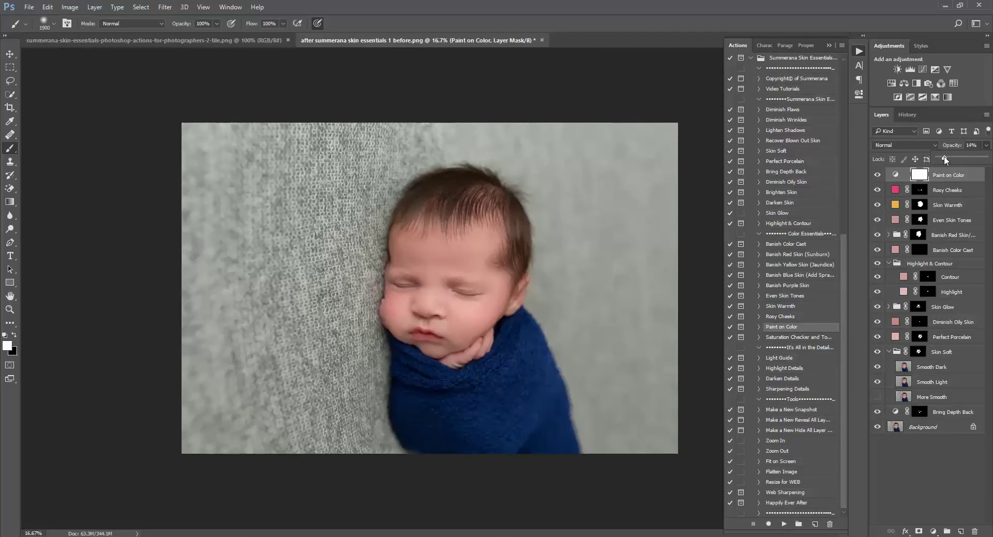
{"action": "left_click_drag", "start_coordinate": [944, 159], "coordinate": [938, 160]}
- Run Paint on Color again and paint the second layer's mask over the backdrop and blue wrap, with its opacity at 100%
{"action": "left_click", "coordinate": [784, 524]}
{"action": "left_click", "coordinate": [521, 224]}
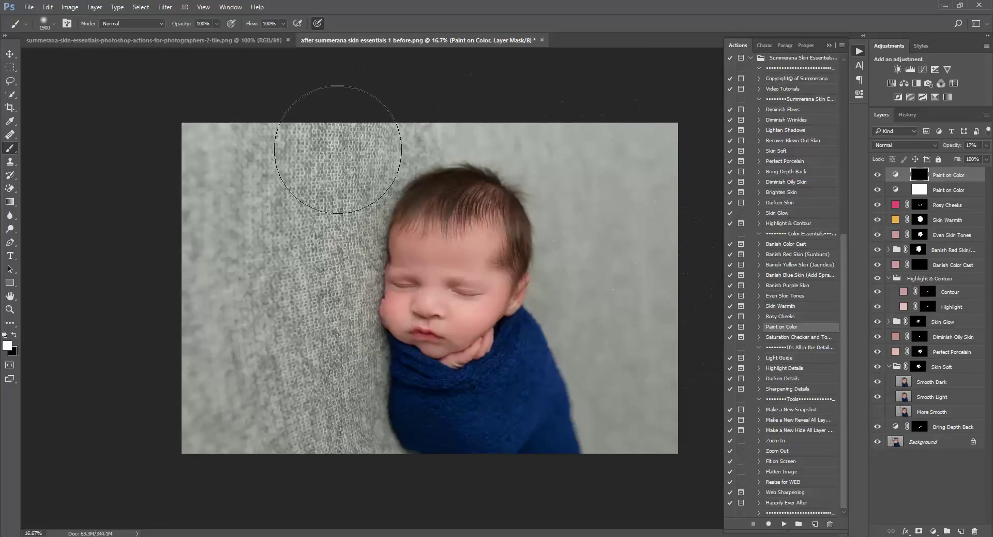
{"action": "left_click_drag", "start_coordinate": [266, 368], "coordinate": [224, 339]}
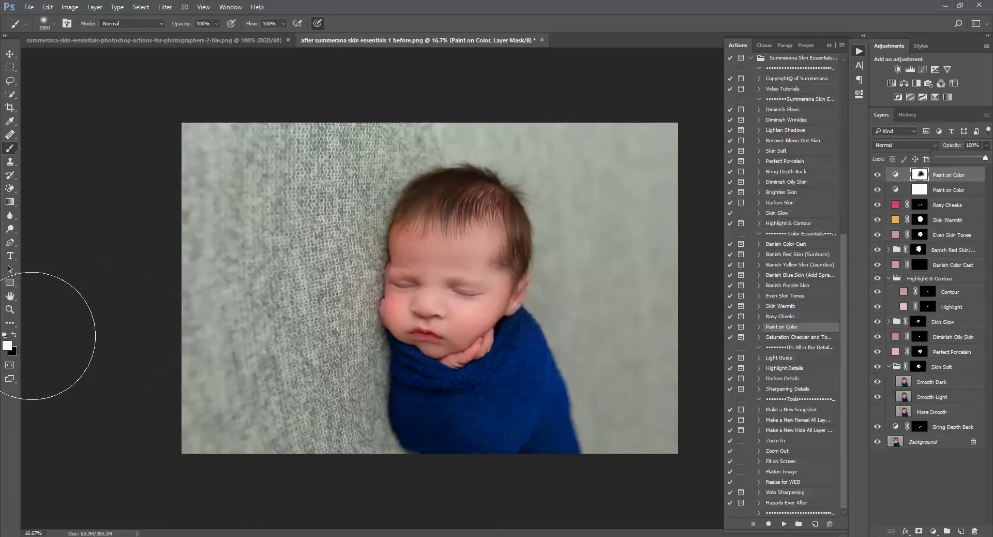
- Mask the top Paint on Color layer off the baby's head in black with the brush at 900, and set its opacity to 53%
{"action": "key", "text": "x"}
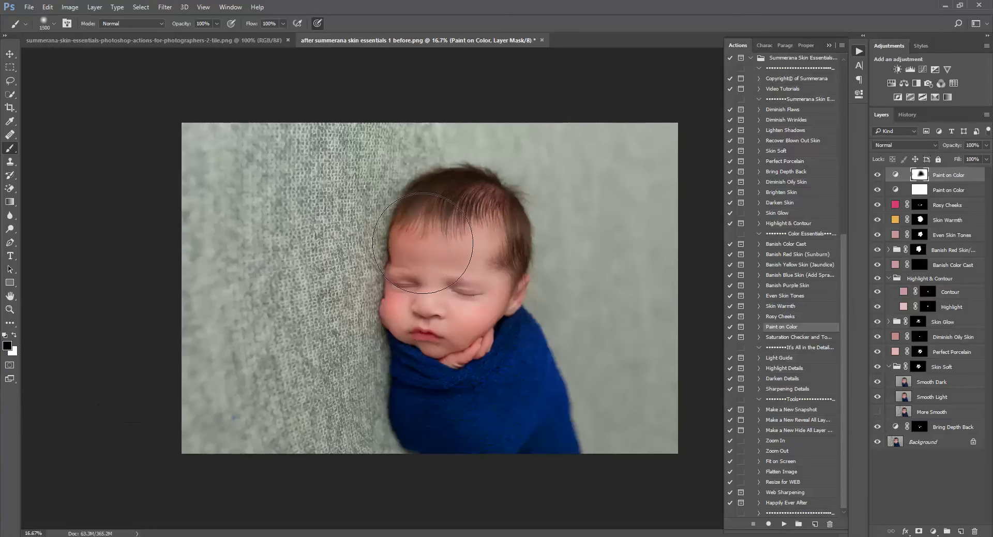
{"action": "key", "text": "bracketleft"}
{"action": "left_click", "coordinate": [986, 145]}
{"action": "left_click_drag", "start_coordinate": [986, 158], "coordinate": [971, 161]}
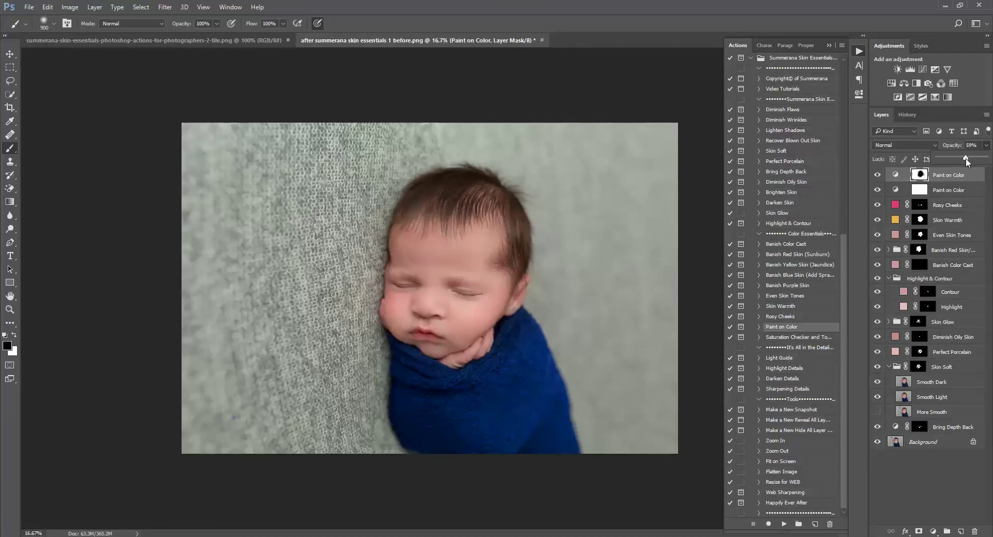
- Run the Saturation Checker and Toner action and show its Saturation Checker layer
{"action": "left_click", "coordinate": [792, 337]}
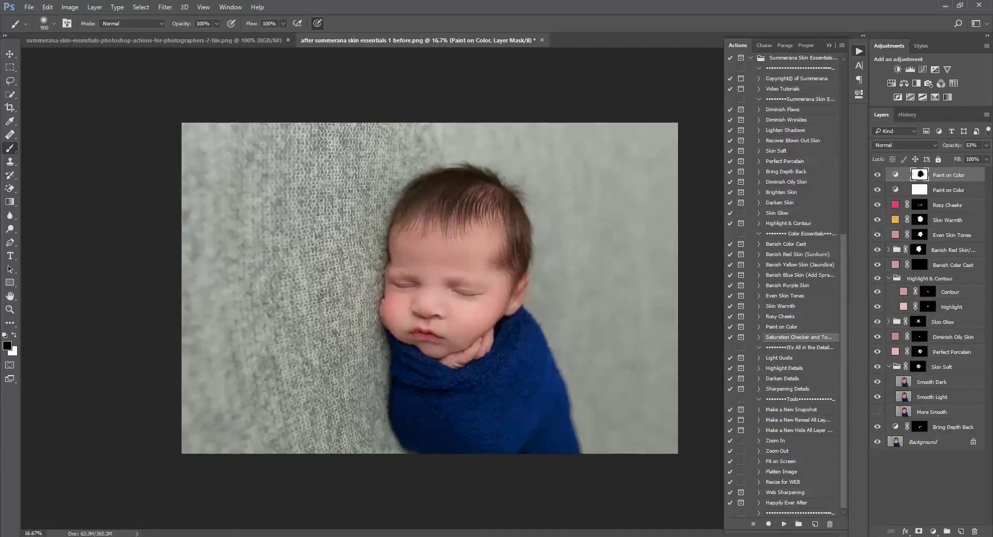
{"action": "left_click", "coordinate": [785, 524]}
{"action": "key", "text": "Return"}
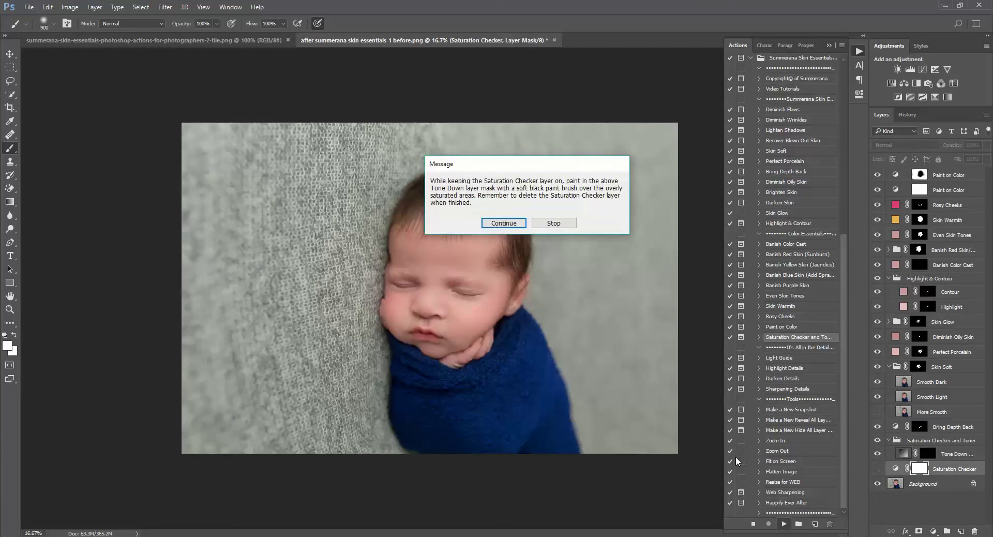
{"action": "key", "text": "Return"}
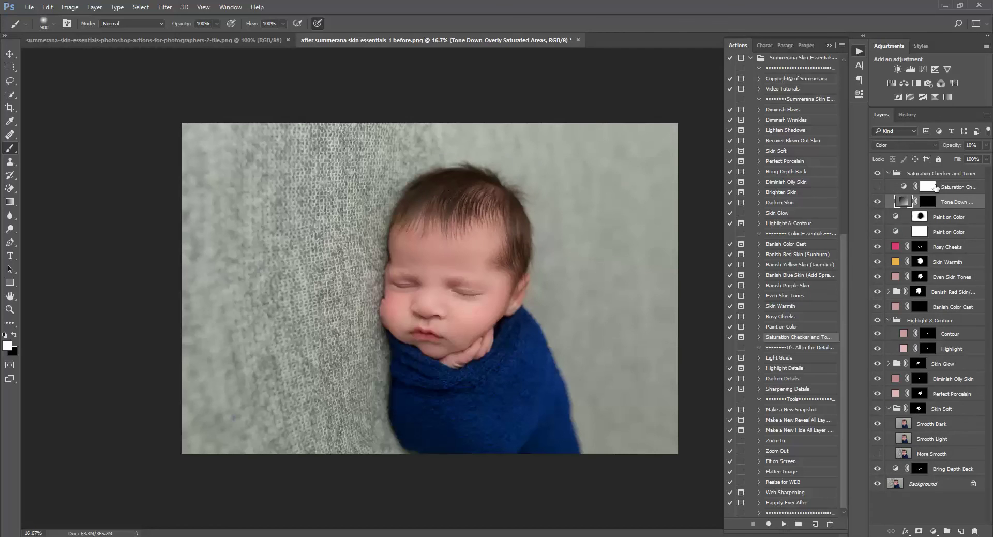
{"action": "left_click", "coordinate": [912, 175]}
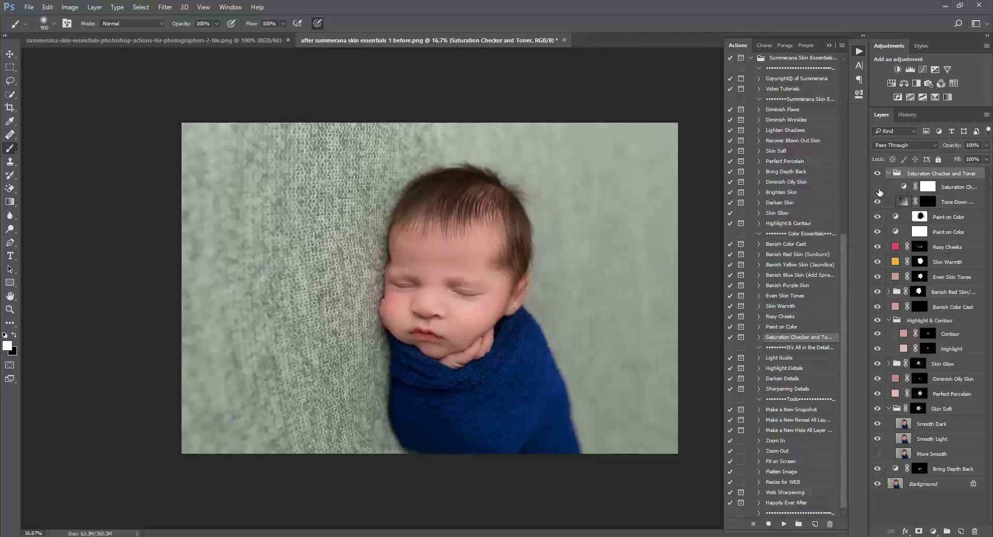
{"action": "left_click", "coordinate": [960, 188]}
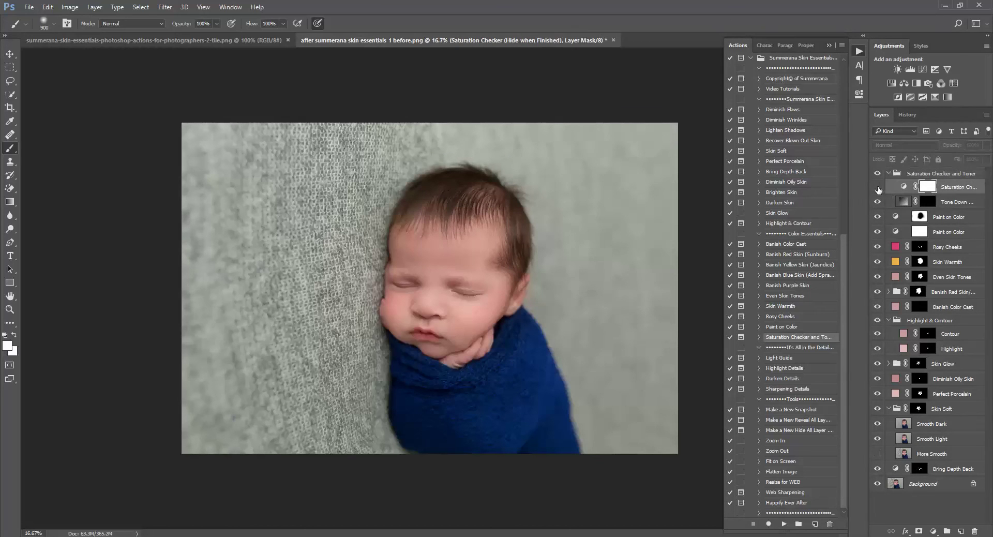
{"action": "left_click", "coordinate": [877, 188]}
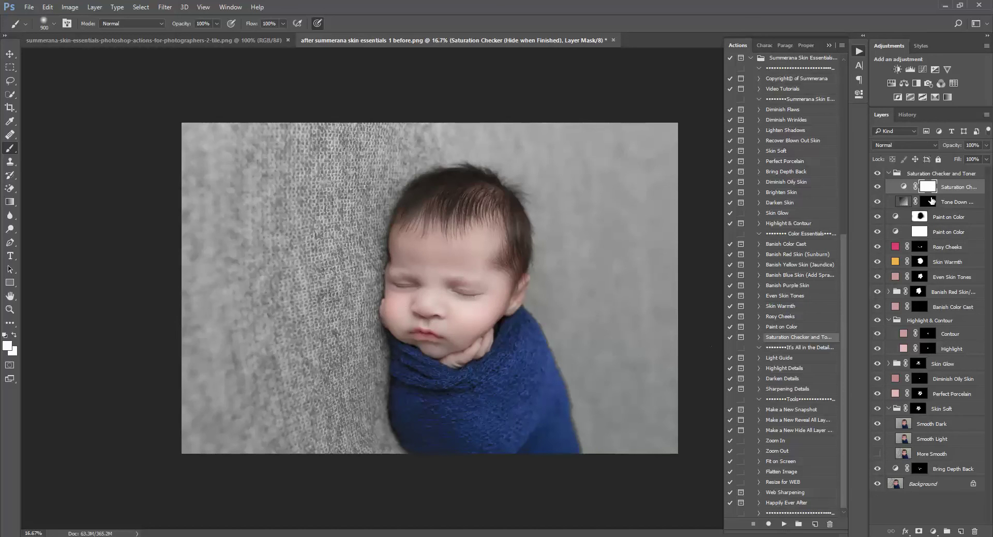
- Paint white on the Tone Down Overly Saturated Areas mask over the baby's saturated skin areas with the brush at 250
{"action": "left_click", "coordinate": [929, 203]}
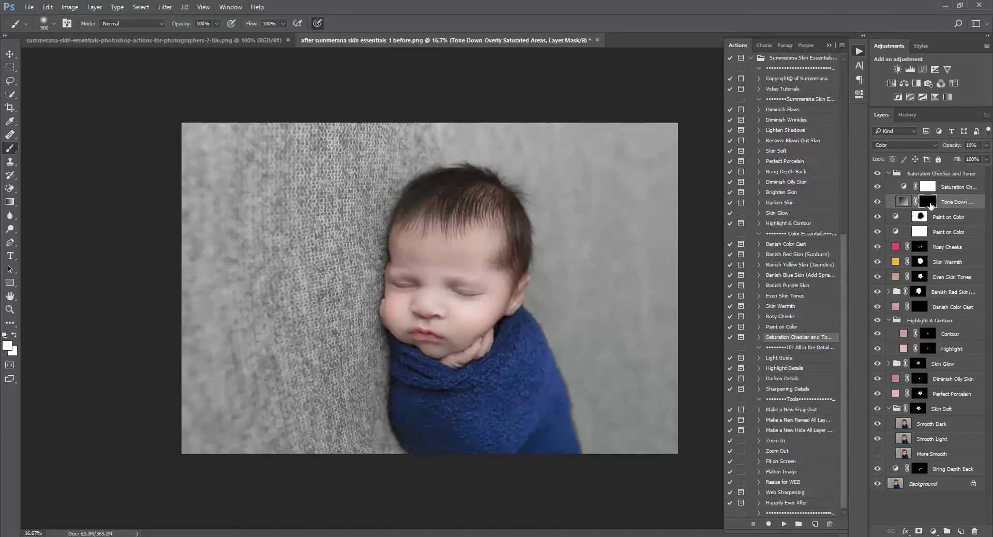
{"action": "key", "text": "ctrl+plus"}
{"action": "key", "text": "bracketleft"}
{"action": "key", "text": "bracketleft"}
{"action": "key", "text": "bracketleft"}
{"action": "key", "text": "bracketleft"}
{"action": "key", "text": "bracketleft"}
{"action": "key", "text": "bracketleft"}
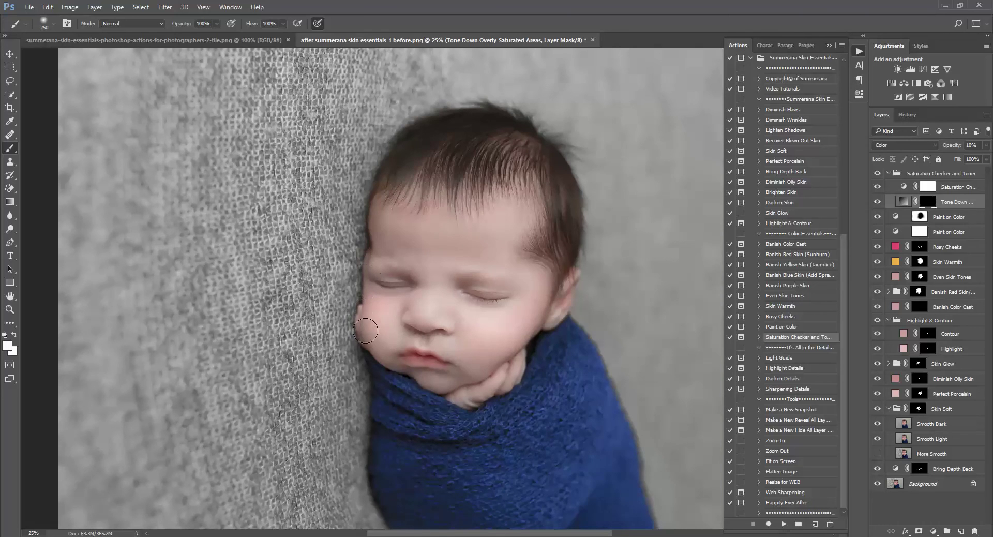
{"action": "key", "text": "bracketleft"}
{"action": "mouse_move", "coordinate": [397, 207]}
{"action": "left_mouse_down"}
{"action": "mouse_move", "coordinate": [426, 194]}
{"action": "mouse_move", "coordinate": [414, 176]}
{"action": "mouse_move", "coordinate": [477, 192]}
{"action": "mouse_move", "coordinate": [530, 178]}
{"action": "mouse_move", "coordinate": [543, 230]}
{"action": "left_mouse_up"}
{"action": "key", "text": "ctrl+minus"}
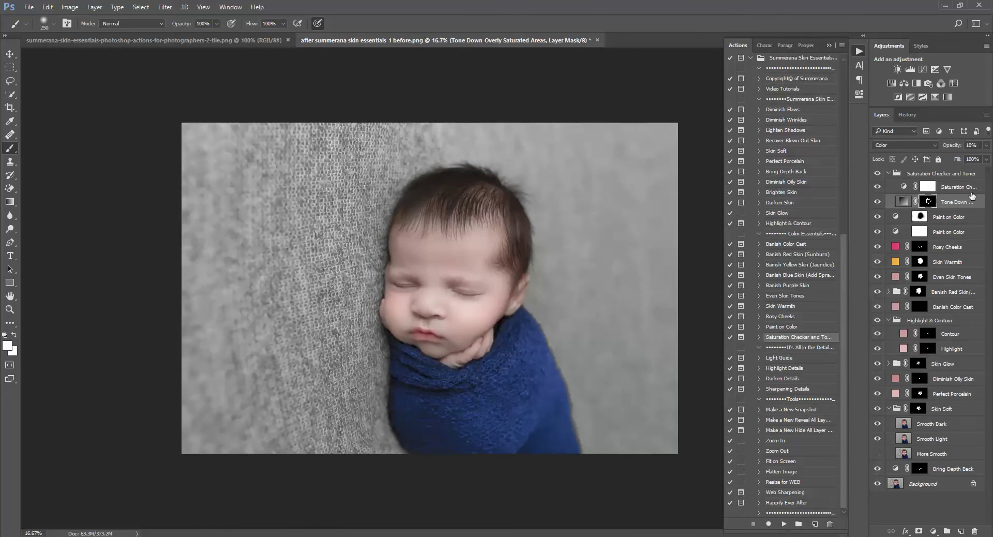
- Hide the Saturation Checker layer, collapse the Saturation Checker and Toner group, and compare the image with and without it
{"action": "left_click", "coordinate": [876, 187]}
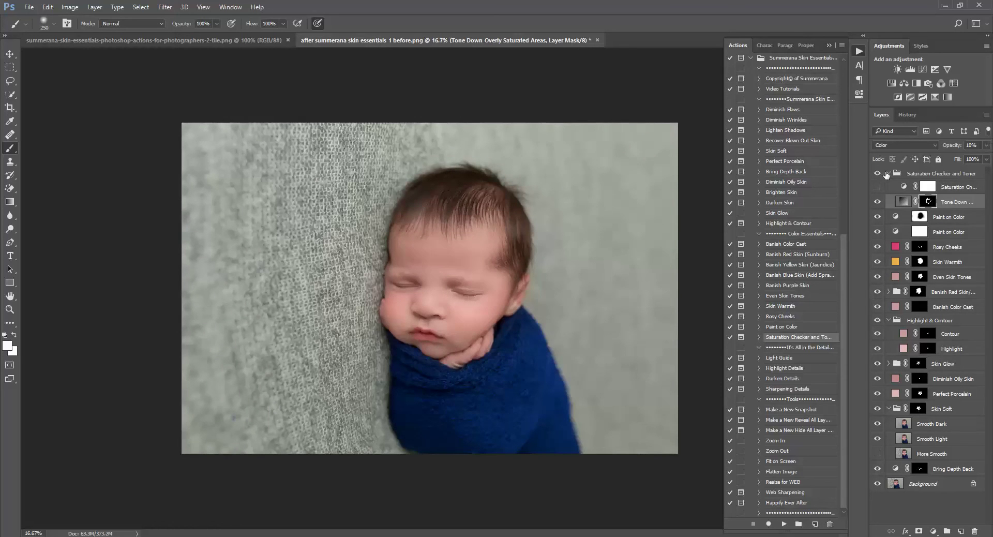
{"action": "left_click", "coordinate": [887, 174]}
{"action": "left_click", "coordinate": [878, 174]}
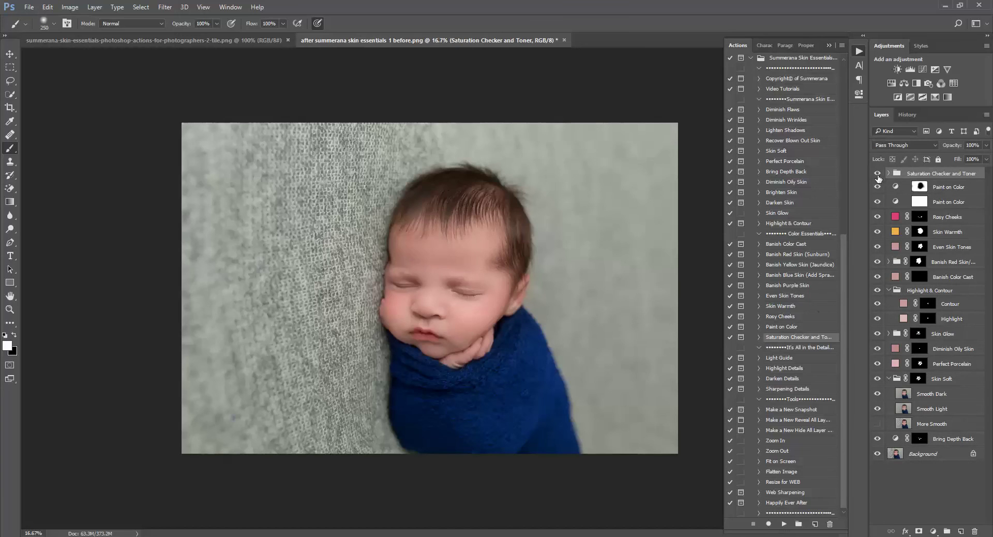
- Run the Light Guide action above the Saturation Checker and Toner group, leaving the guide group hidden
{"action": "left_click", "coordinate": [792, 359]}
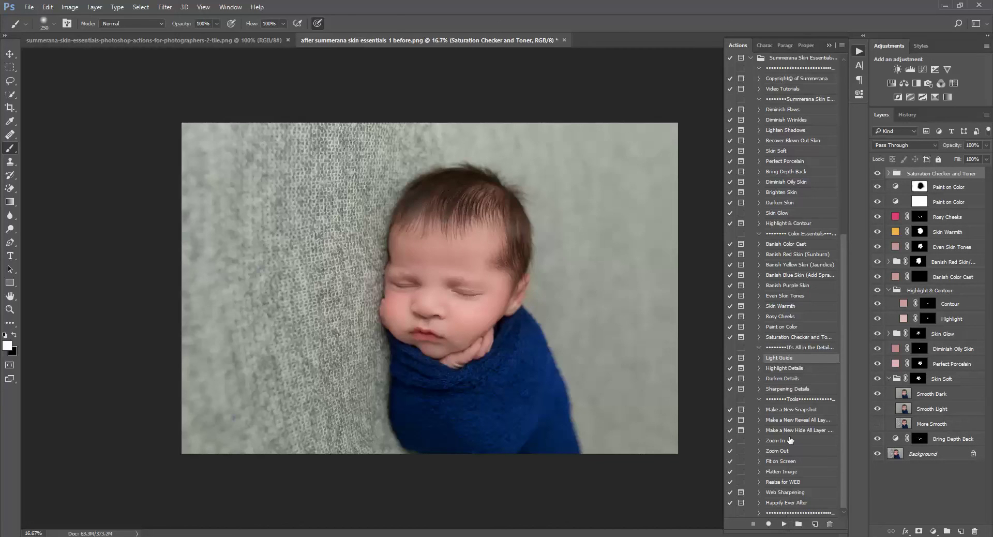
{"action": "scroll", "coordinate": [789, 441], "scroll_direction": "down", "scroll_amount": 1}
{"action": "left_click", "coordinate": [784, 524]}
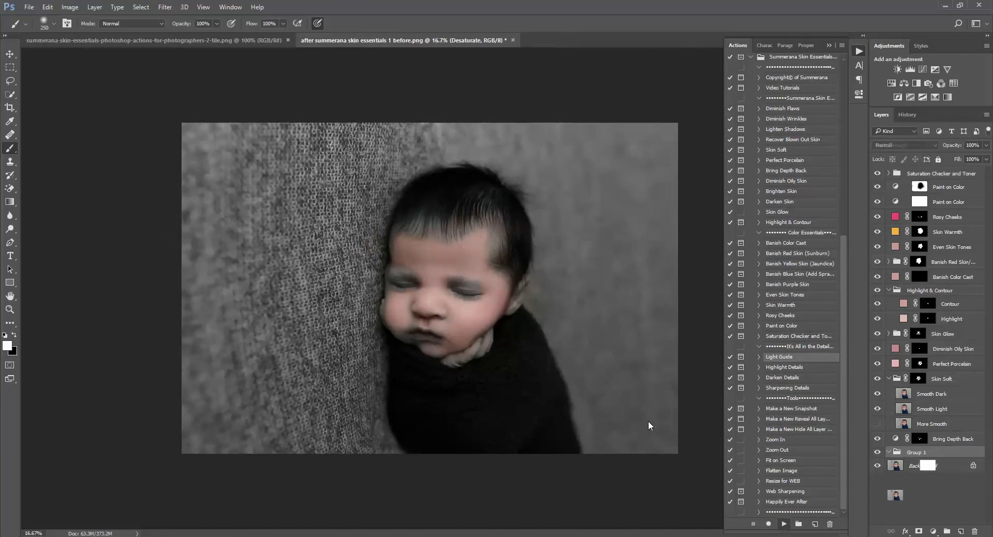
{"action": "left_click", "coordinate": [502, 214]}
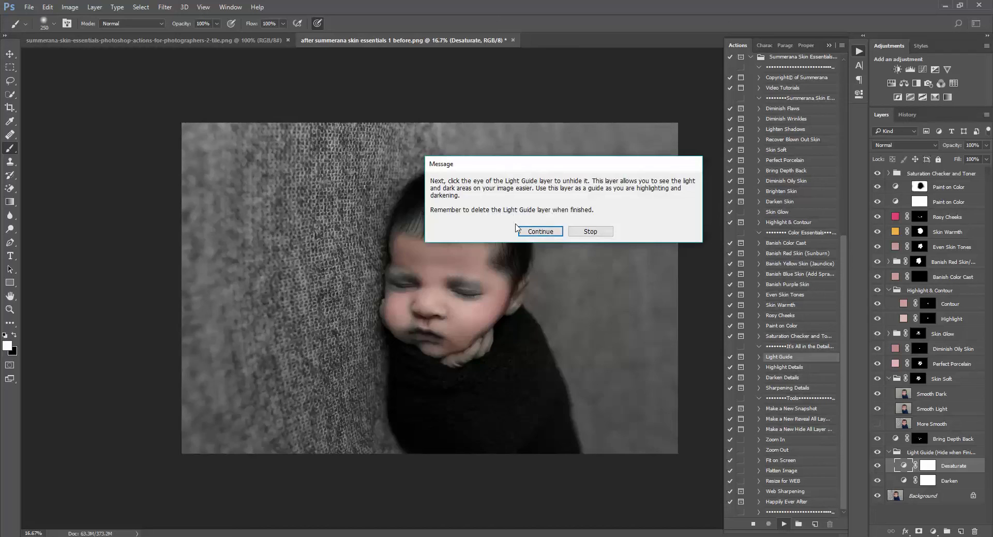
{"action": "left_click", "coordinate": [537, 233]}
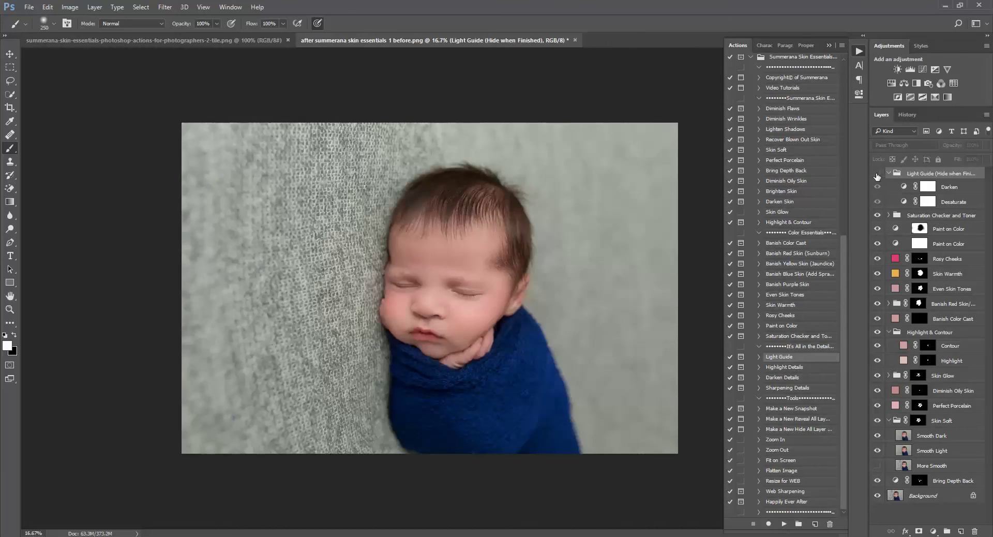
- Run the Highlight Details action above the Light Guide group
{"action": "left_click", "coordinate": [793, 369]}
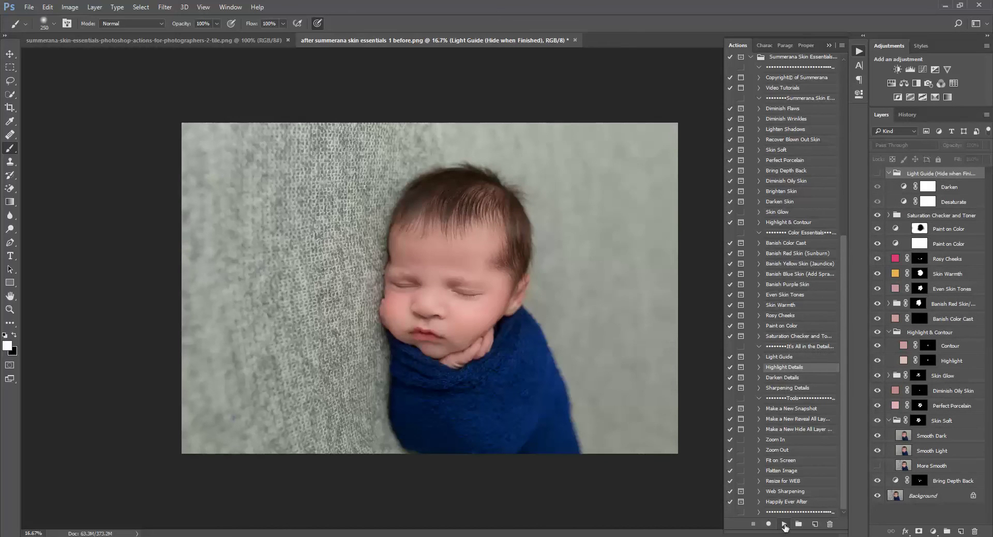
{"action": "left_click", "coordinate": [785, 525]}
{"action": "key", "text": "Return"}
{"action": "key", "text": "Return"}
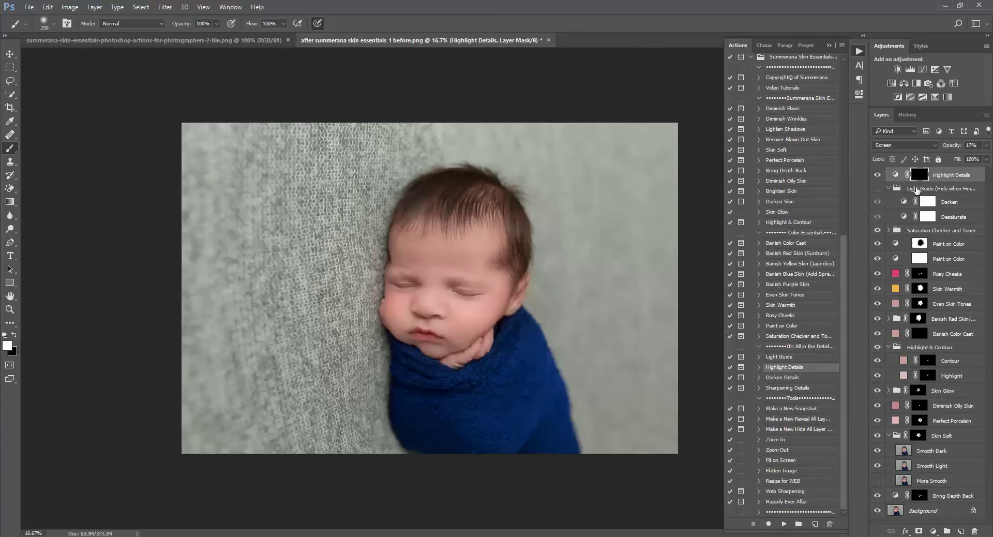
- Show the Light Guide group and make the Highlight Details layer mask active for painting
{"action": "left_click", "coordinate": [916, 190]}
{"action": "left_click", "coordinate": [878, 190]}
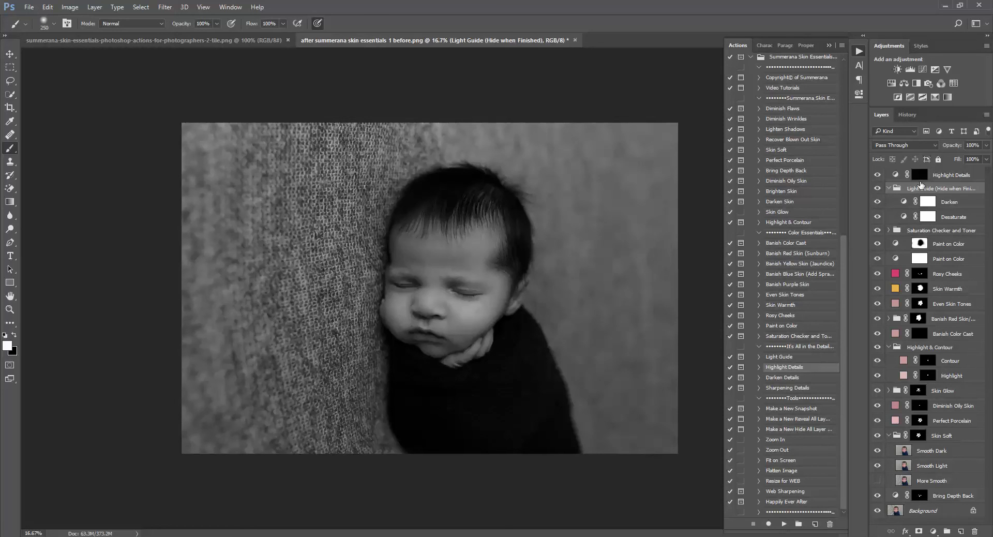
{"action": "left_click", "coordinate": [919, 176]}
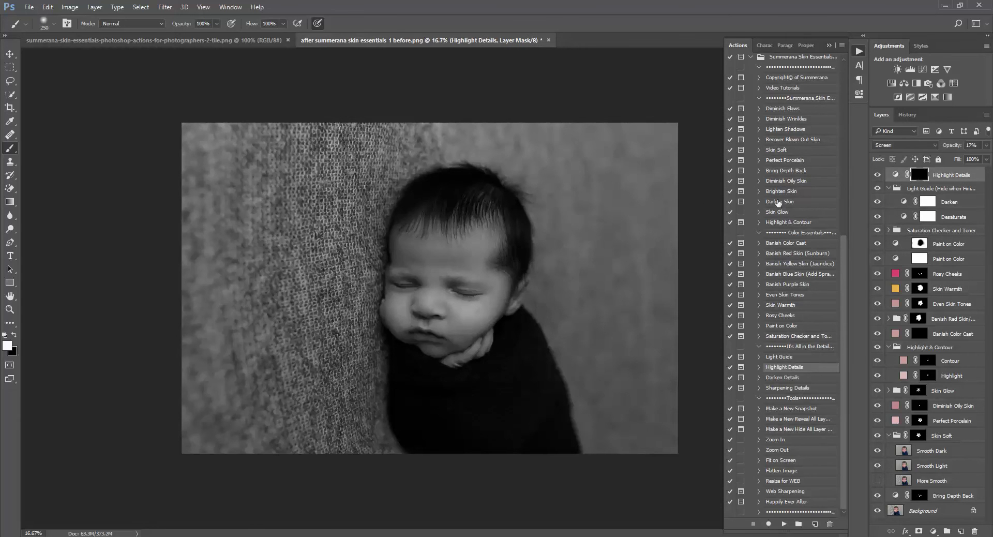
- Paint white on the Highlight Details mask around the baby's closed eyes with the brush reduced to 90
{"action": "key", "text": "["}
{"action": "key", "text": "ctrl+plus"}
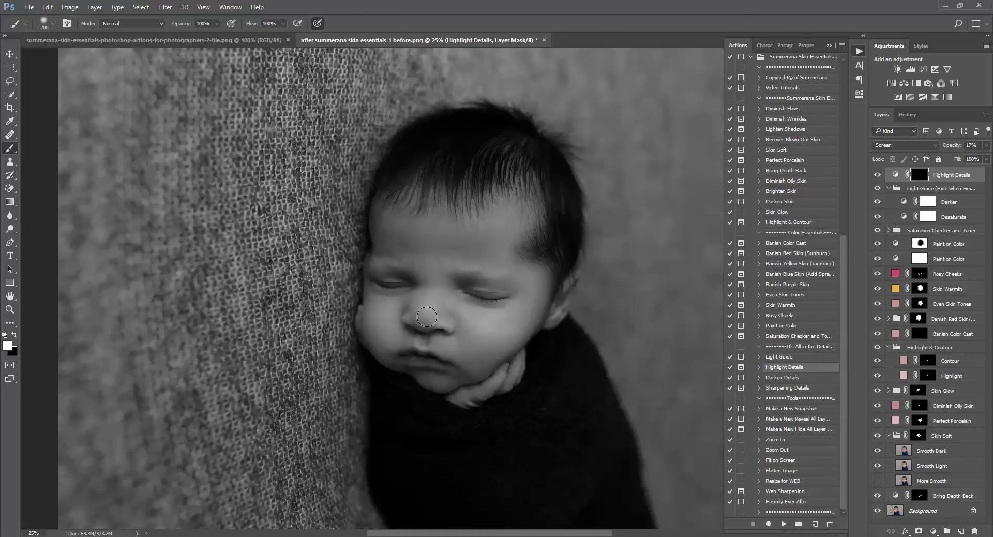
{"action": "key", "text": "bracketleft"}
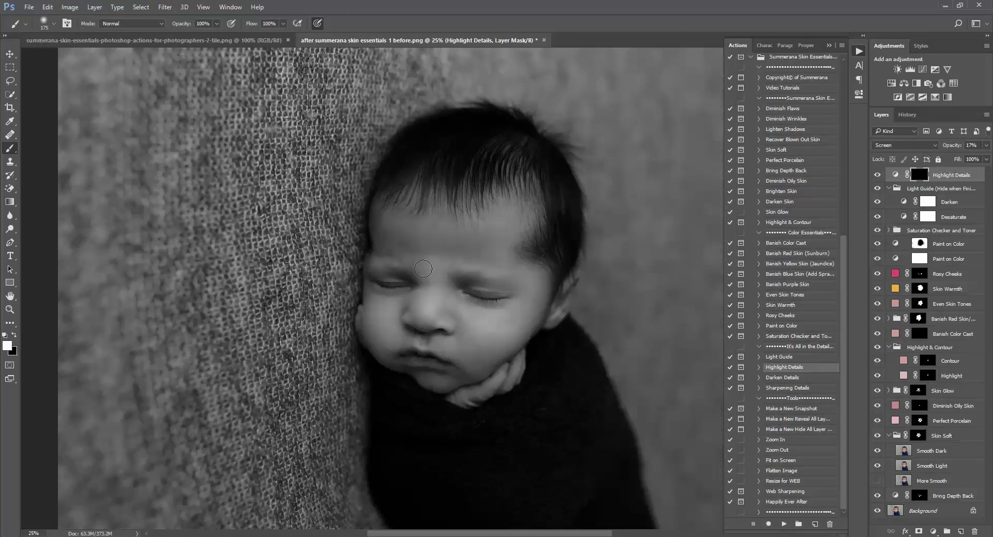
{"action": "key", "text": "bracketleft"}
{"action": "key", "text": "bracketleft"}
{"action": "key", "text": "bracketleft"}
{"action": "key", "text": "bracketleft"}
{"action": "key", "text": "bracketleft"}
{"action": "key", "text": "bracketleft"}
{"action": "key", "text": "bracketleft"}
{"action": "key", "text": "bracketleft"}
{"action": "left_click_drag", "start_coordinate": [475, 290], "coordinate": [502, 291]}
- Hide the Light Guide group and lower the Highlight Details layer opacity to 8%
{"action": "left_click", "coordinate": [878, 188]}
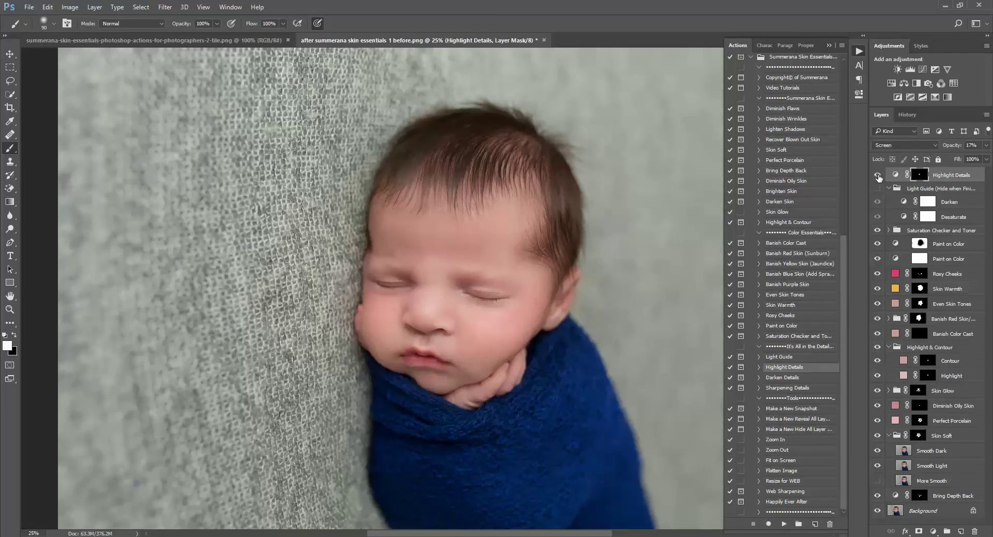
{"action": "key", "text": "ctrl+minus"}
{"action": "left_click", "coordinate": [986, 146]}
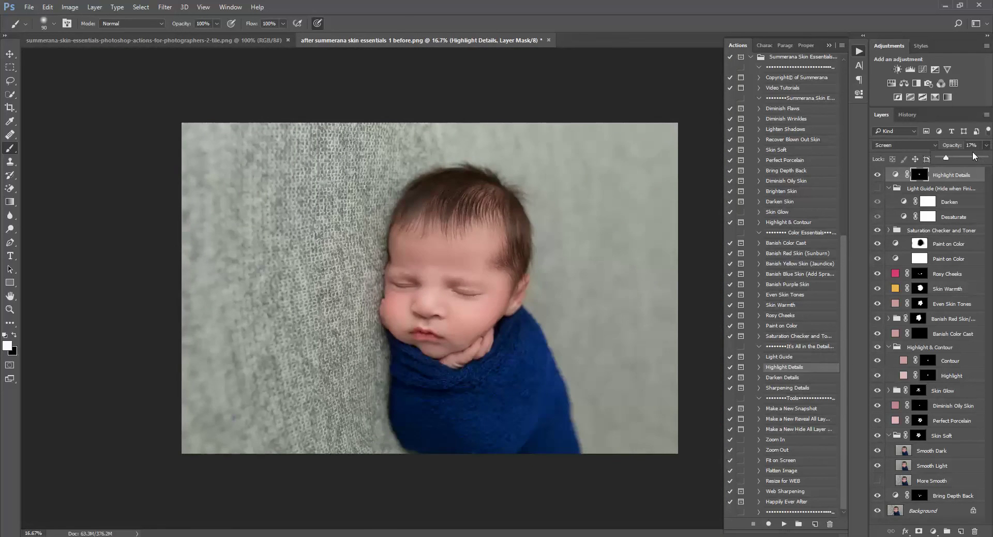
{"action": "left_click_drag", "start_coordinate": [947, 159], "coordinate": [944, 160]}
{"action": "key", "text": "ctrl+plus"}
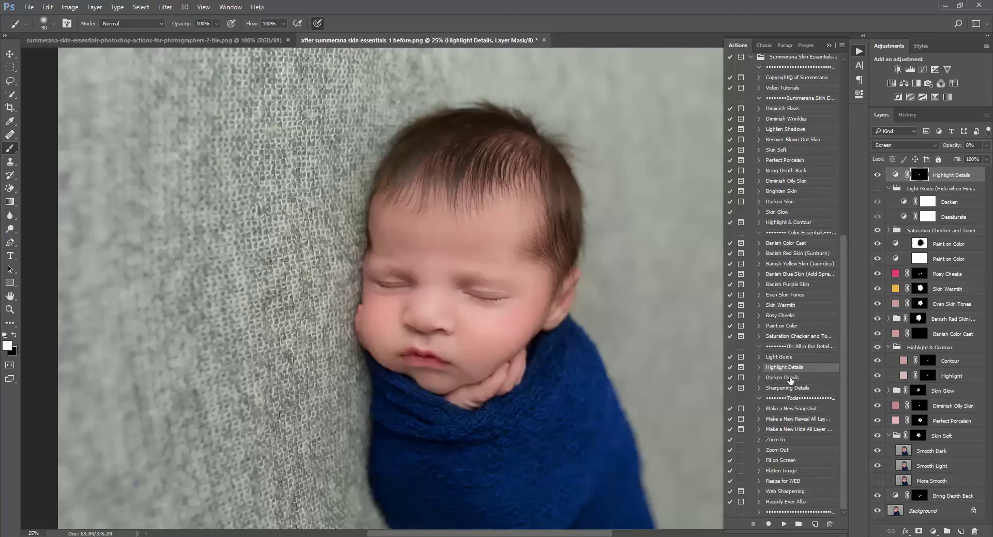
- Run the Sharpening Details action and continue past its painting instructions
{"action": "left_click", "coordinate": [787, 379]}
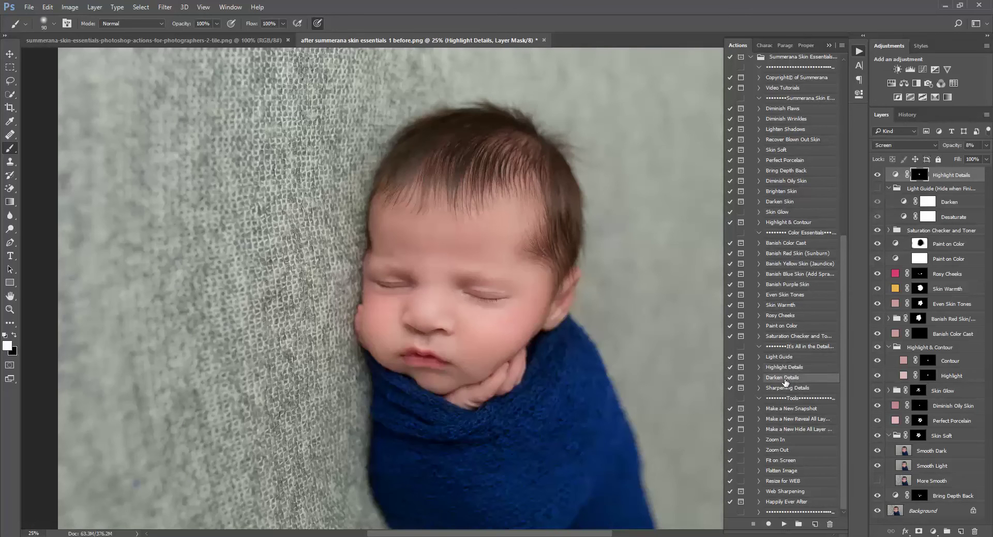
{"action": "left_click", "coordinate": [777, 391]}
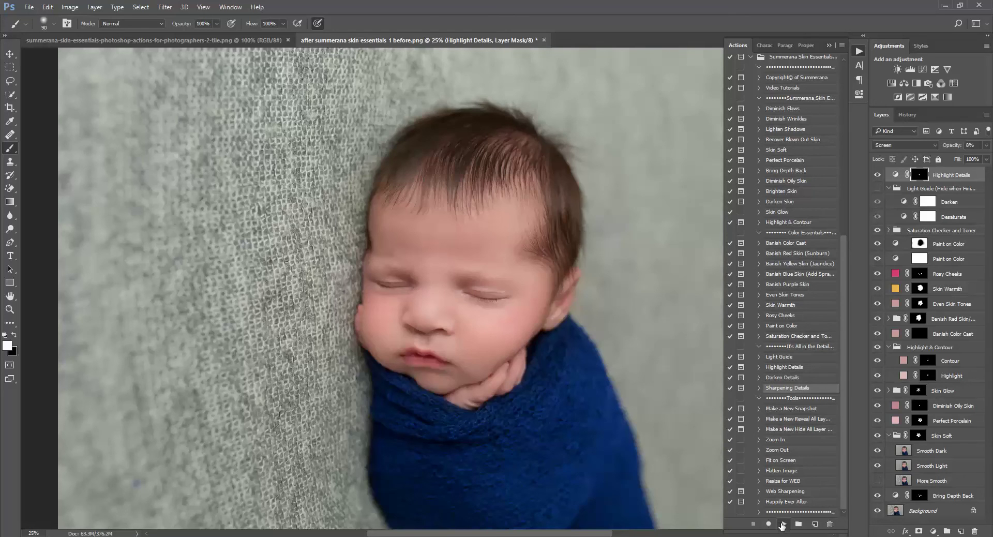
{"action": "left_click", "coordinate": [783, 525]}
{"action": "left_click", "coordinate": [506, 218]}
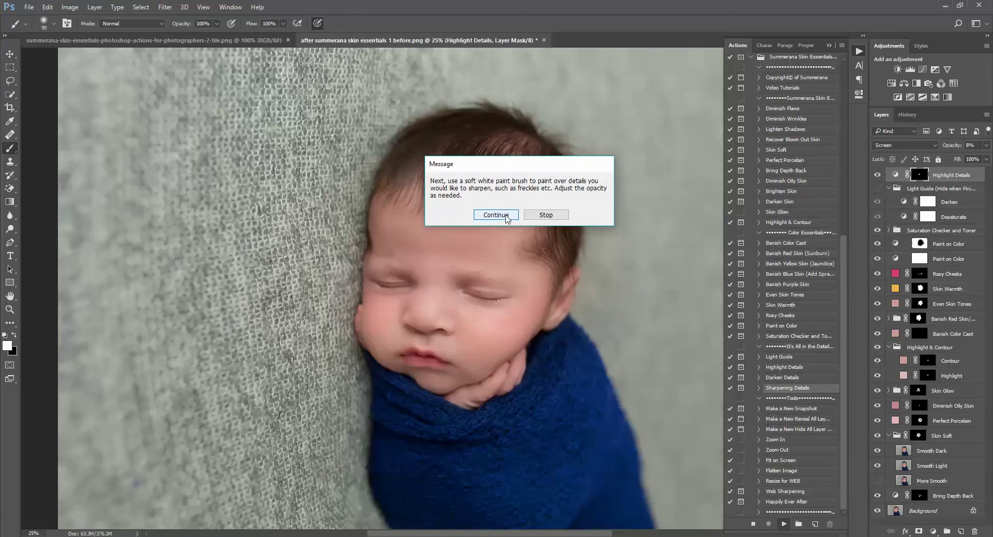
{"action": "left_click", "coordinate": [496, 214]}
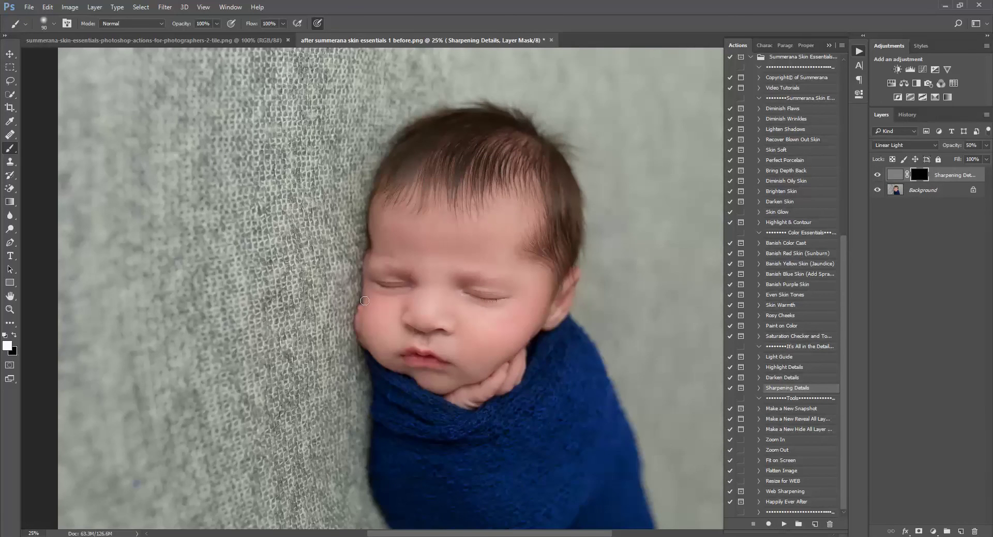
- Paint white on the Sharpening Details mask over the eyes and lips with the brush enlarged to 150, and set the layer opacity to 23%
{"action": "key", "text": "bracketright"}
{"action": "key", "text": "bracketright"}
{"action": "mouse_move", "coordinate": [377, 283]}
{"action": "left_mouse_down"}
{"action": "mouse_move", "coordinate": [391, 286]}
{"action": "mouse_move", "coordinate": [371, 283]}
{"action": "left_mouse_up"}
{"action": "key", "text": "bracketright"}
{"action": "mouse_move", "coordinate": [411, 356]}
{"action": "left_mouse_down"}
{"action": "mouse_move", "coordinate": [445, 360]}
{"action": "mouse_move", "coordinate": [402, 356]}
{"action": "left_mouse_up"}
{"action": "left_click", "coordinate": [986, 145]}
{"action": "left_click_drag", "start_coordinate": [962, 157], "coordinate": [950, 163]}
- Revert the image to Snapshot 6 in the history and check the restored layer stack
{"action": "left_click", "coordinate": [786, 391]}
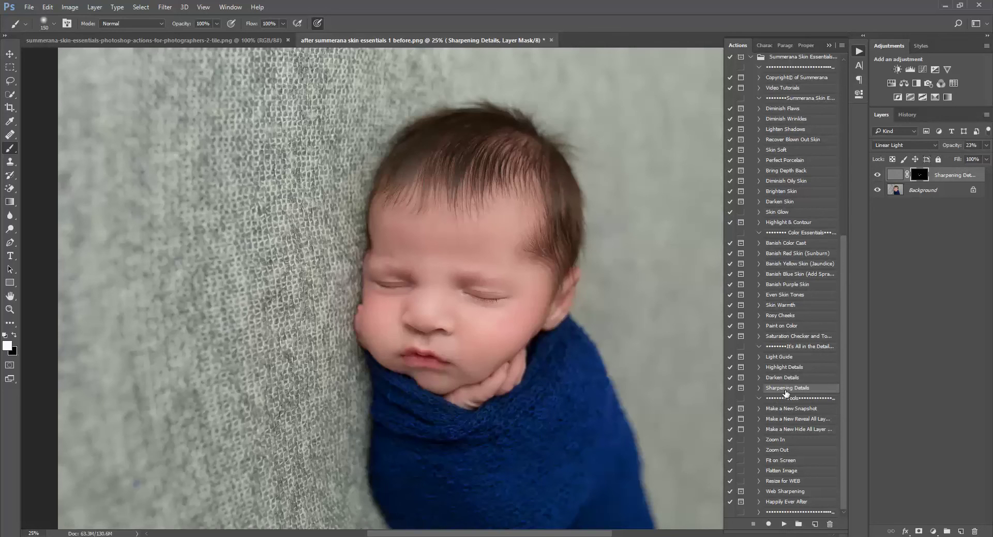
{"action": "left_click", "coordinate": [909, 116]}
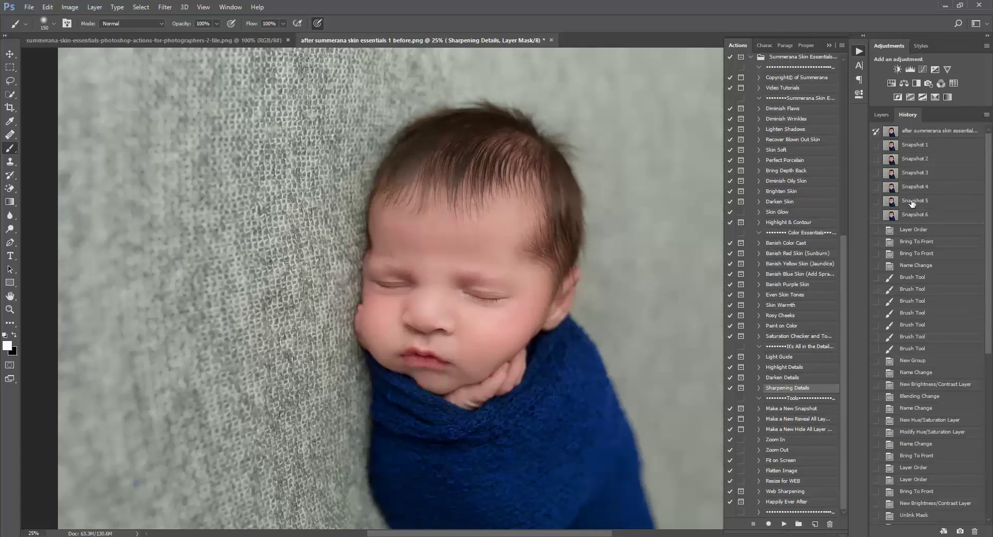
{"action": "left_click", "coordinate": [882, 114]}
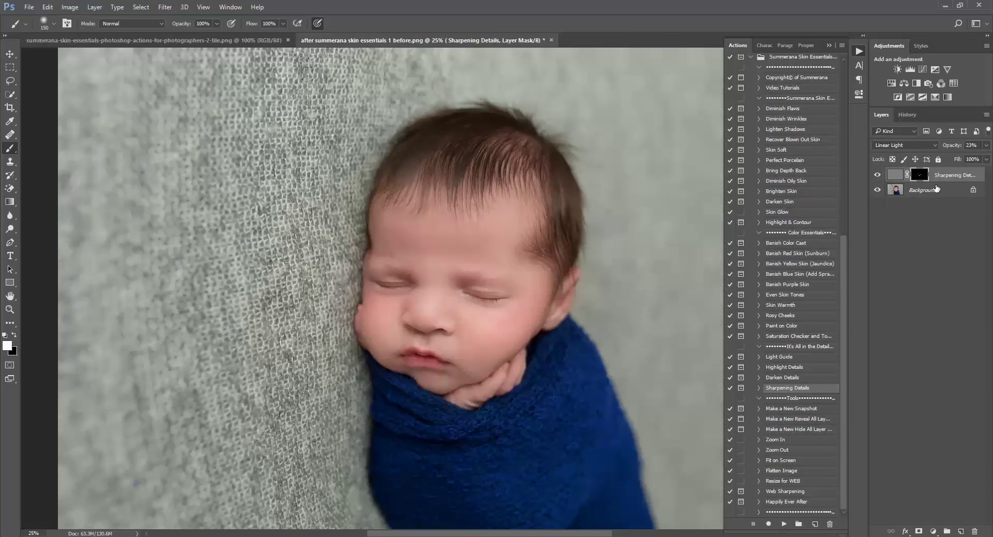
{"action": "left_click", "coordinate": [907, 114]}
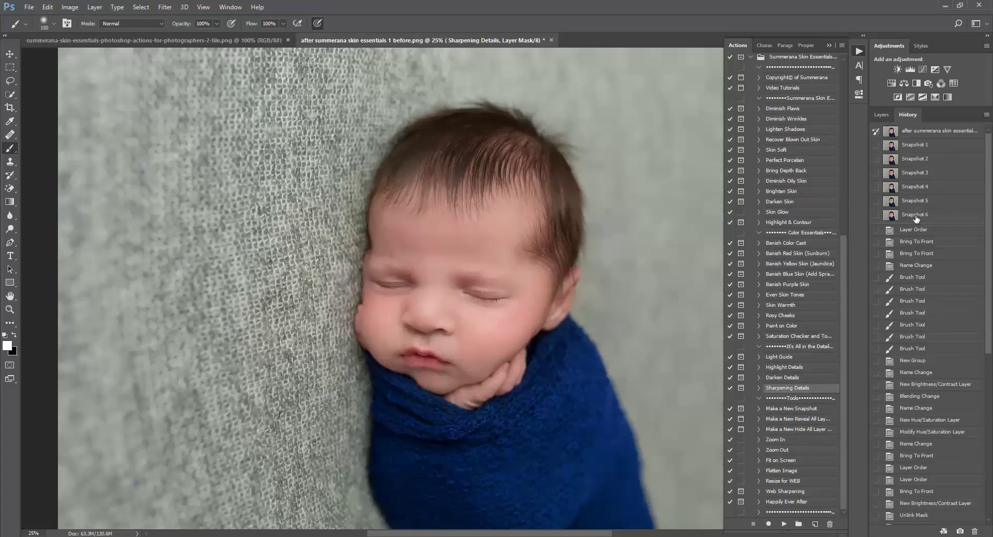
{"action": "left_click", "coordinate": [916, 216]}
{"action": "left_click", "coordinate": [882, 114]}
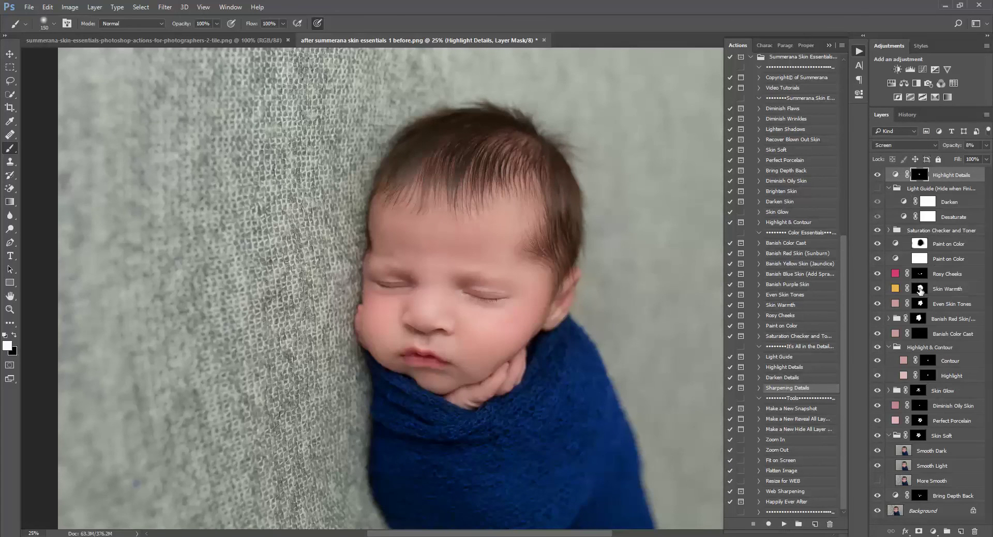
{"action": "left_click", "coordinate": [908, 115]}
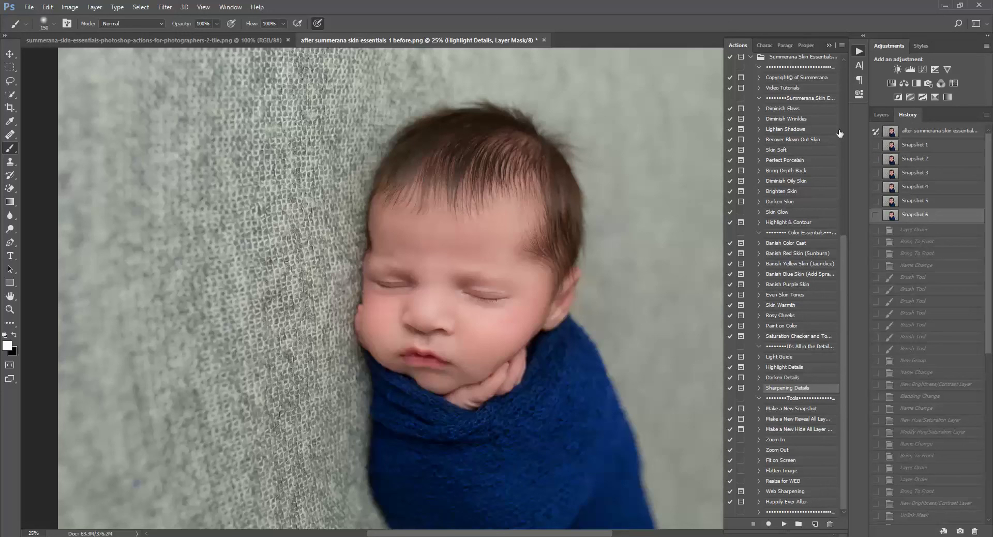
{"action": "left_click", "coordinate": [881, 115]}
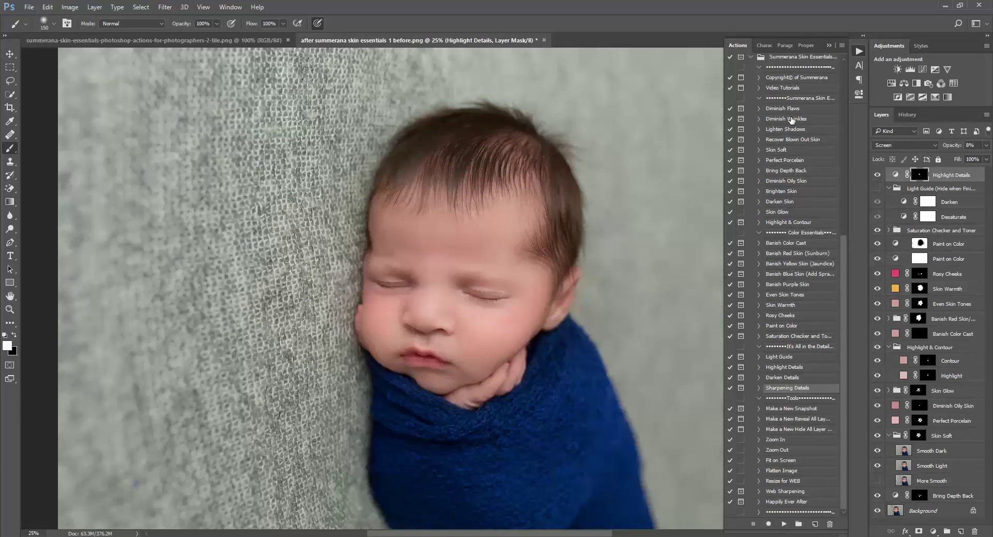
- Expand the Diminish Flaws action, examine its Make snapshot and Flatten Image commands, and collapse it again
{"action": "left_click", "coordinate": [759, 108]}
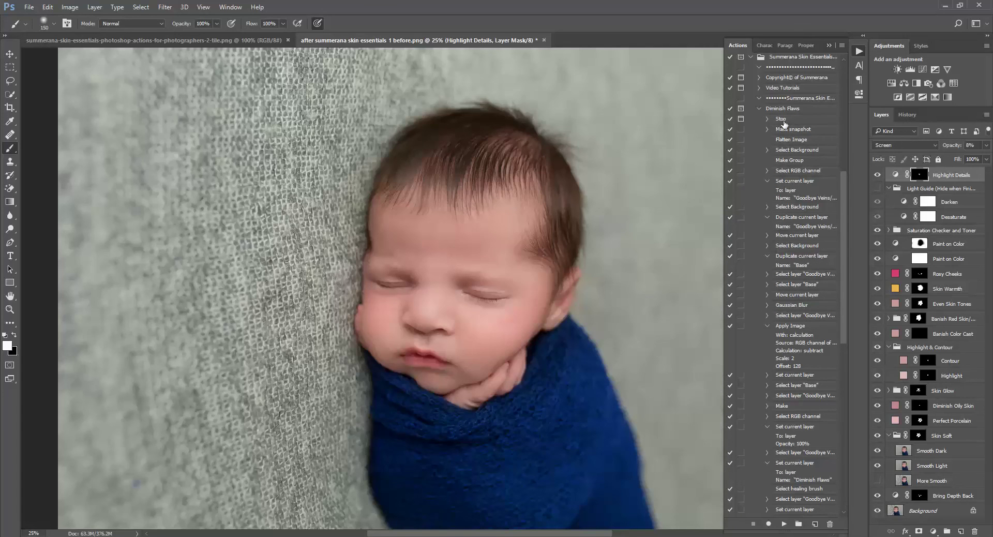
{"action": "left_click", "coordinate": [792, 139]}
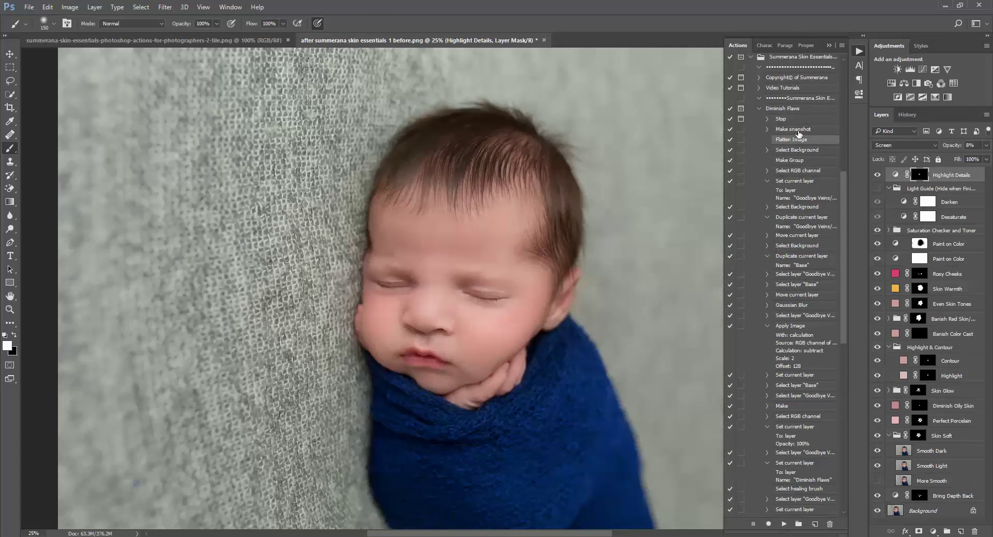
{"action": "left_click", "coordinate": [792, 130], "text": "shift"}
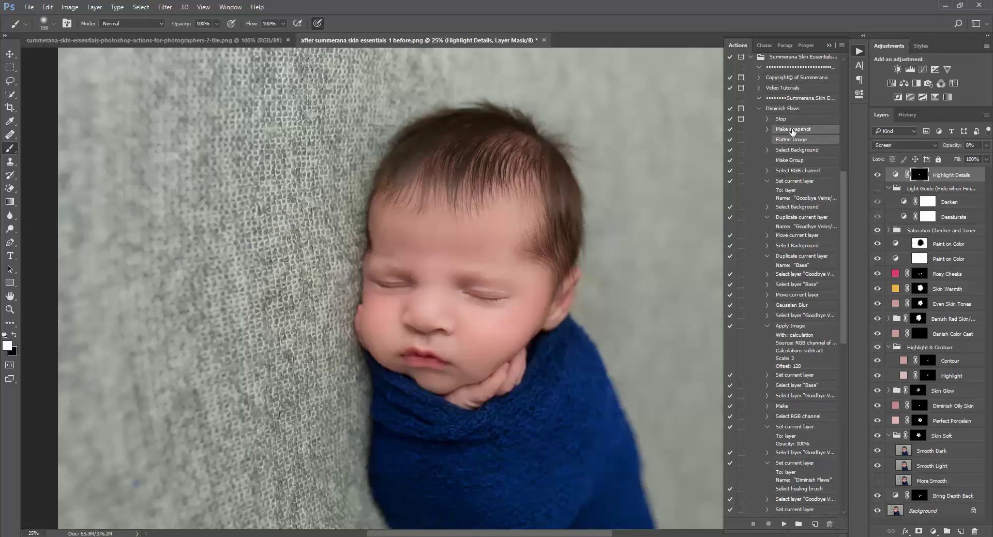
{"action": "mouse_move", "coordinate": [804, 141]}
{"action": "left_mouse_down"}
{"action": "mouse_move", "coordinate": [831, 524]}
{"action": "mouse_move", "coordinate": [840, 186]}
{"action": "mouse_move", "coordinate": [814, 129]}
{"action": "left_mouse_up"}
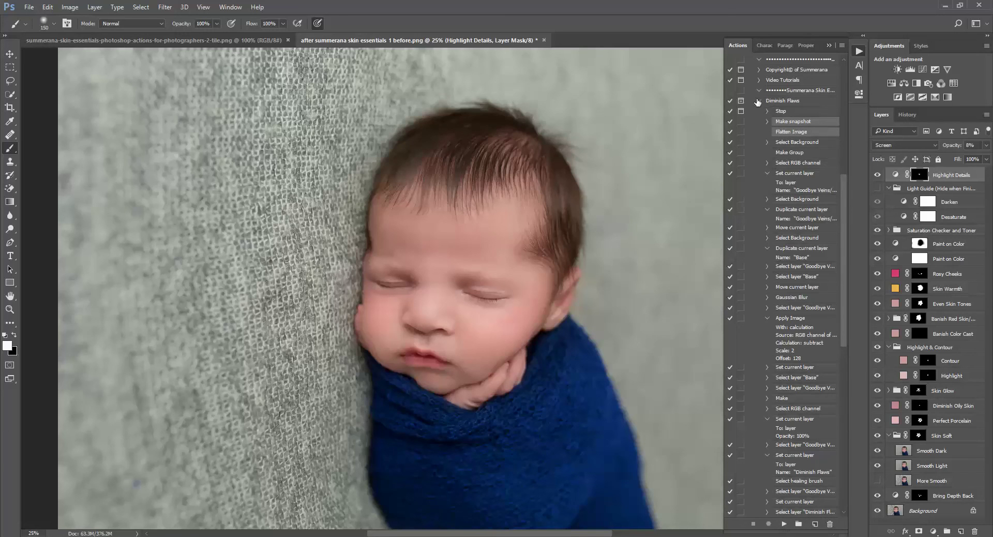
{"action": "left_click", "coordinate": [759, 102]}
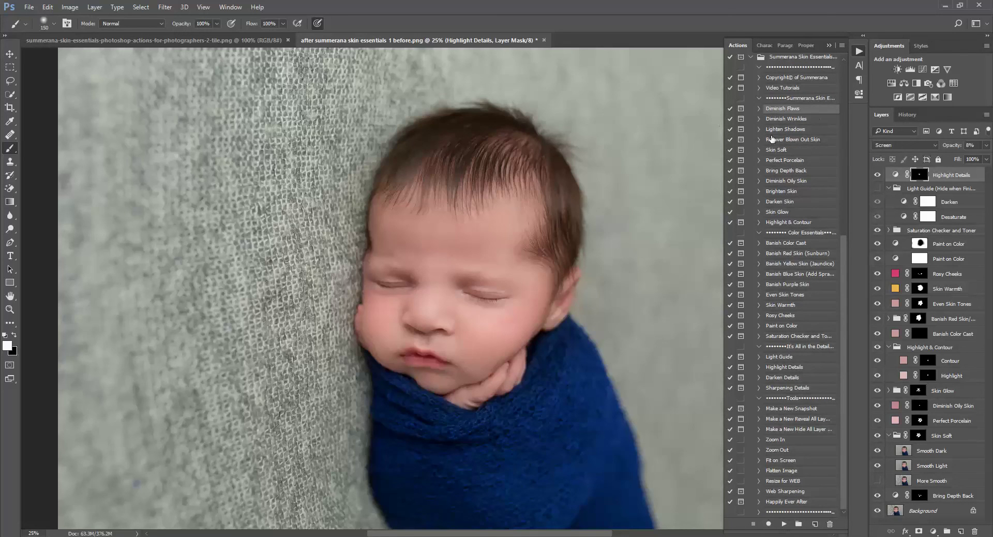
{"action": "left_click", "coordinate": [860, 51]}
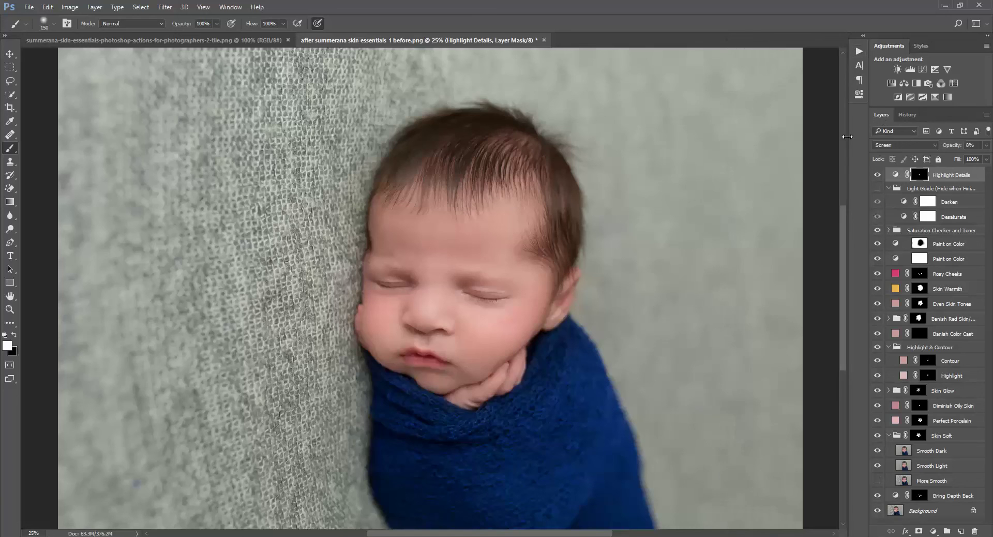
{"action": "left_click", "coordinate": [906, 115]}
{"action": "left_click", "coordinate": [882, 114]}
{"action": "left_click", "coordinate": [859, 51]}
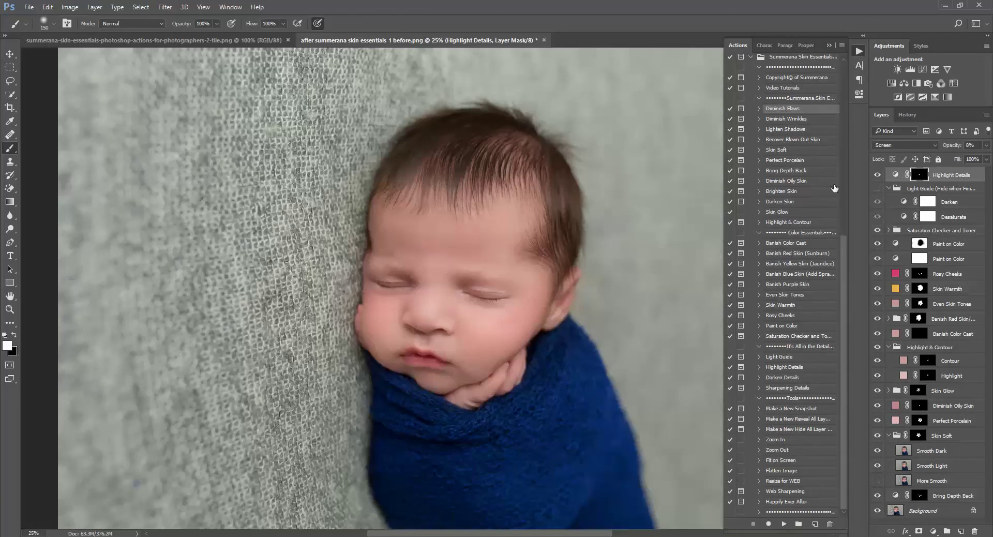
- Create a new history snapshot of the current layered portrait
{"action": "left_click", "coordinate": [780, 410]}
{"action": "left_click", "coordinate": [908, 115]}
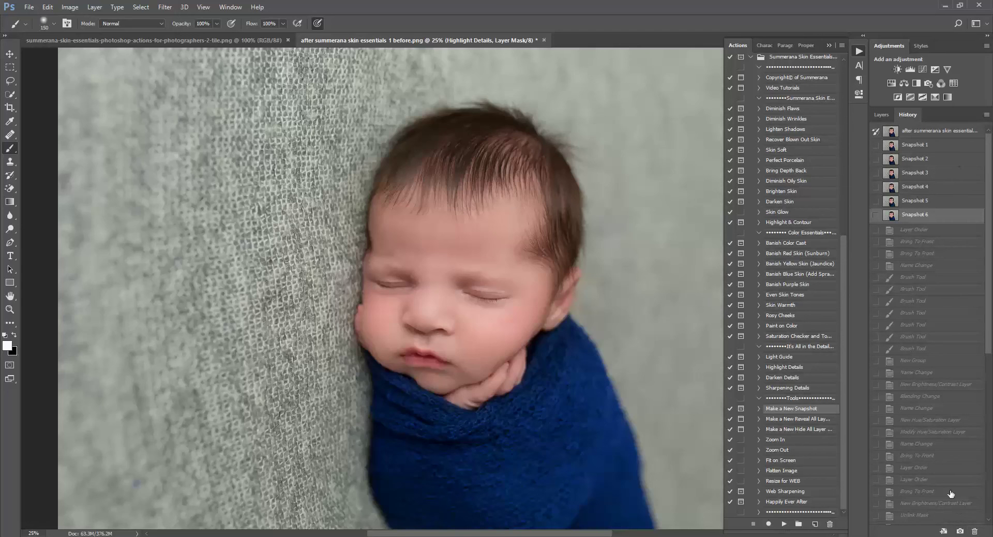
{"action": "left_click", "coordinate": [959, 531]}
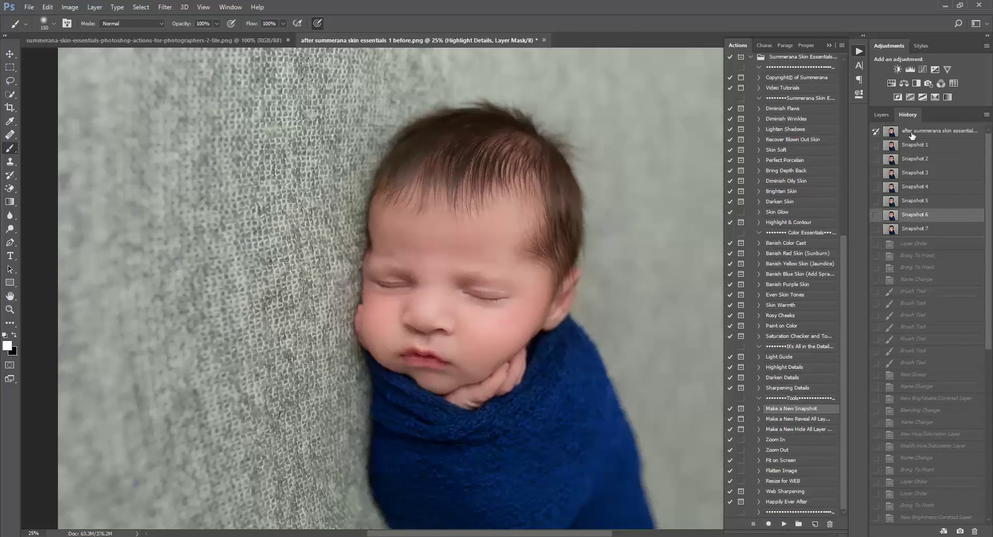
- Compare the original opened image with Snapshot 7 several times, ending on Snapshot 7
{"action": "left_click", "coordinate": [912, 133]}
{"action": "left_click", "coordinate": [920, 230]}
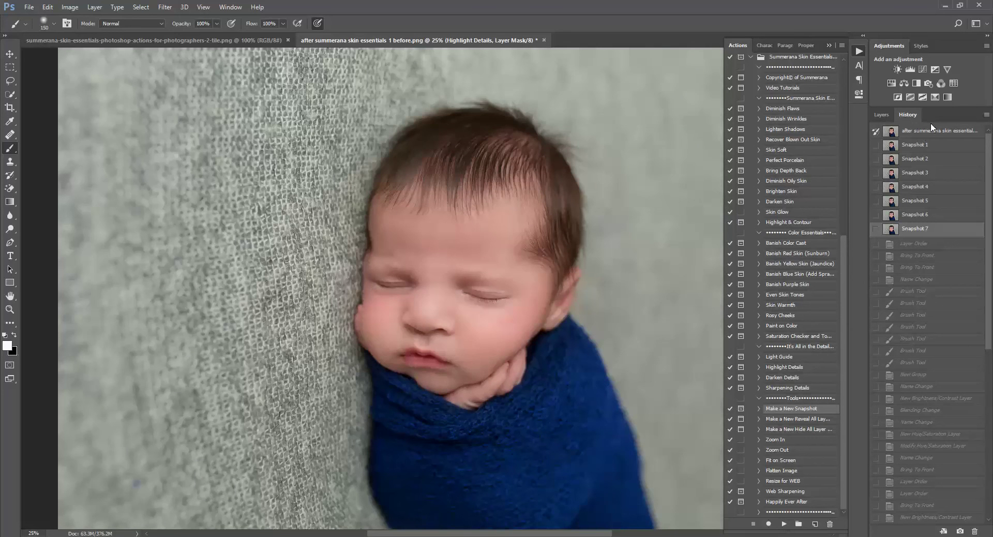
{"action": "left_click", "coordinate": [921, 134]}
{"action": "left_click", "coordinate": [913, 230]}
{"action": "left_click", "coordinate": [909, 132]}
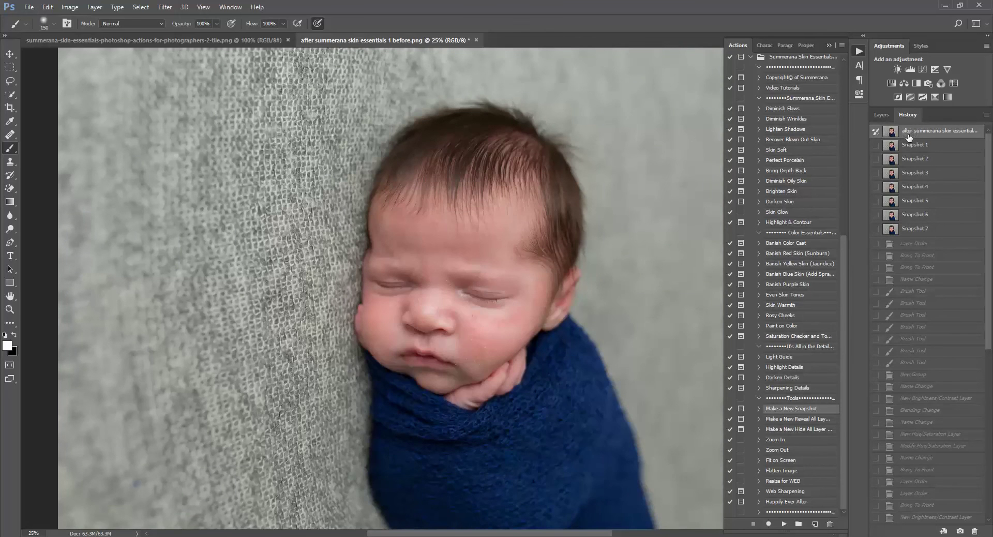
{"action": "left_click", "coordinate": [906, 230]}
- Switch to the before-and-after tile document and view all its sample portraits unobstructed, with the Move tool active
{"action": "left_click", "coordinate": [207, 41]}
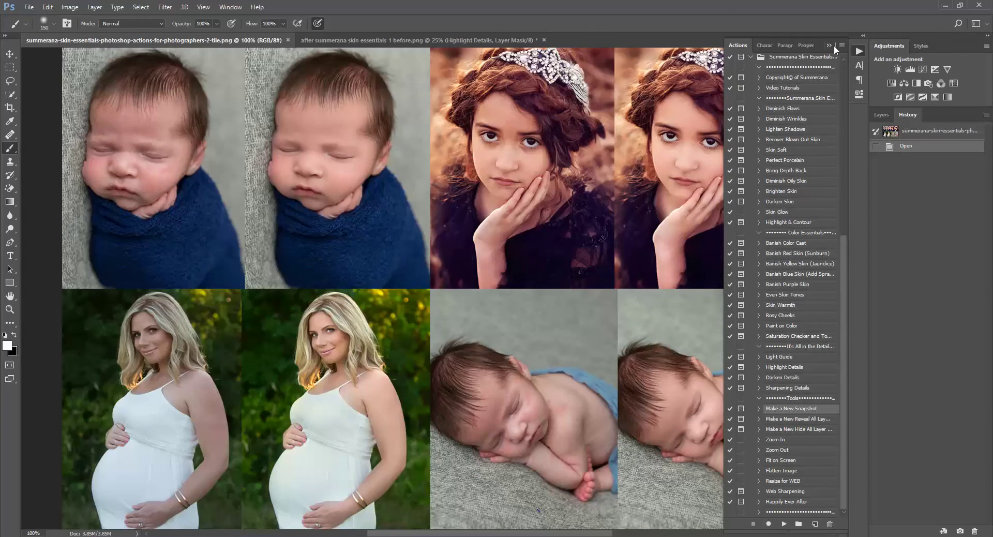
{"action": "left_click", "coordinate": [830, 45]}
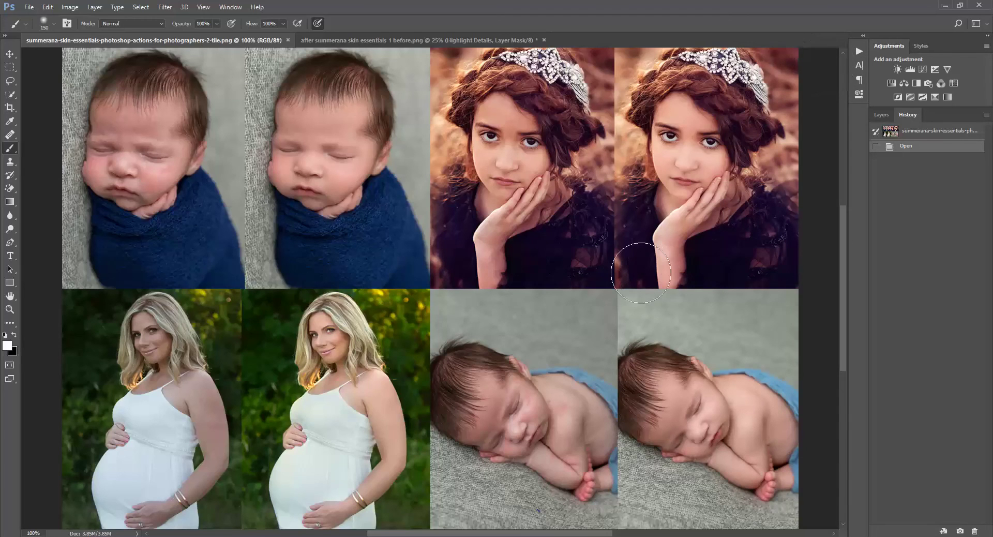
{"action": "left_click", "coordinate": [10, 53]}
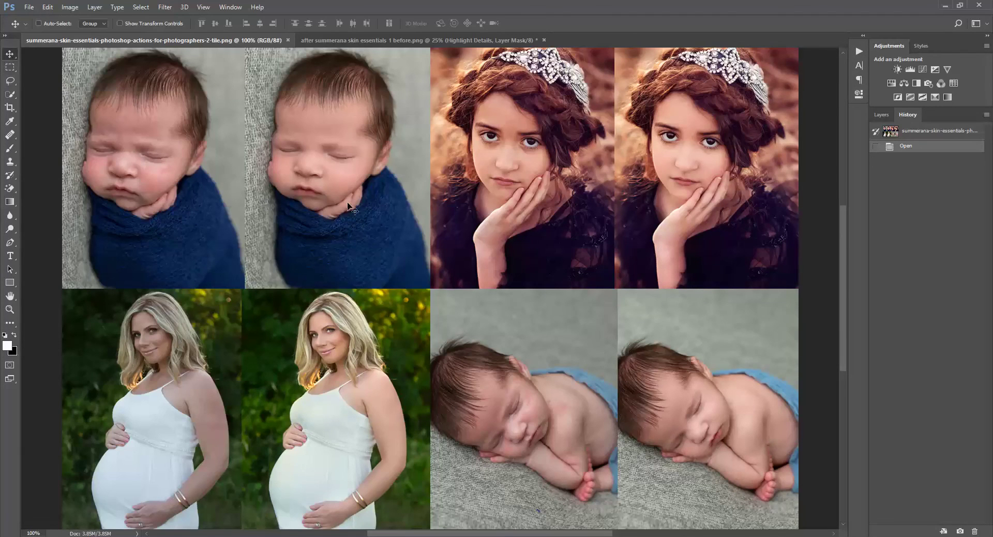
- Redisplay the action list and switch to Photoshop Elements with the unedited newborn portrait
{"action": "left_click", "coordinate": [858, 51]}
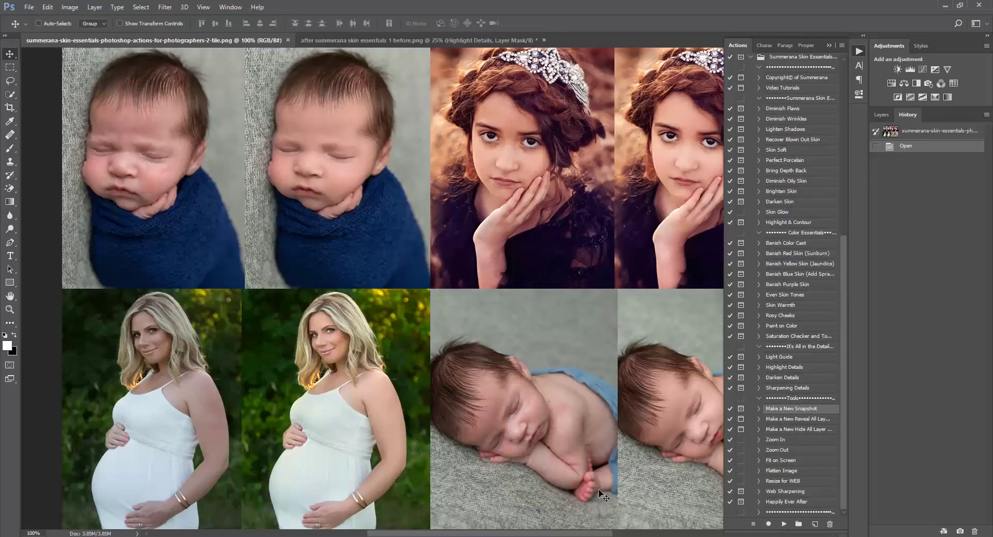
{"action": "left_click", "coordinate": [575, 536]}
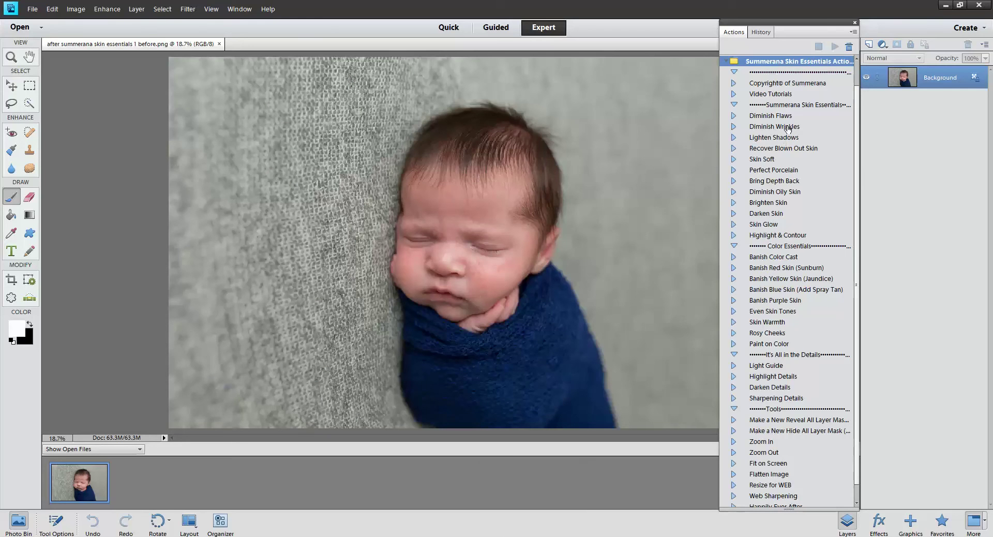
- Run the Diminish Flaws action on the newborn portrait, continuing through its messages until its working layers are created
{"action": "left_click", "coordinate": [770, 118]}
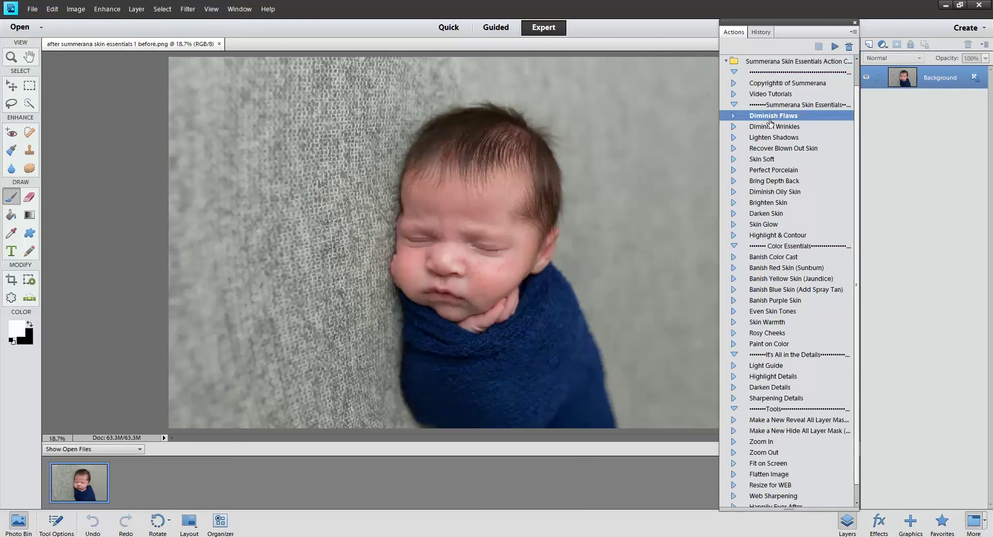
{"action": "left_click", "coordinate": [835, 46]}
{"action": "left_click", "coordinate": [496, 207]}
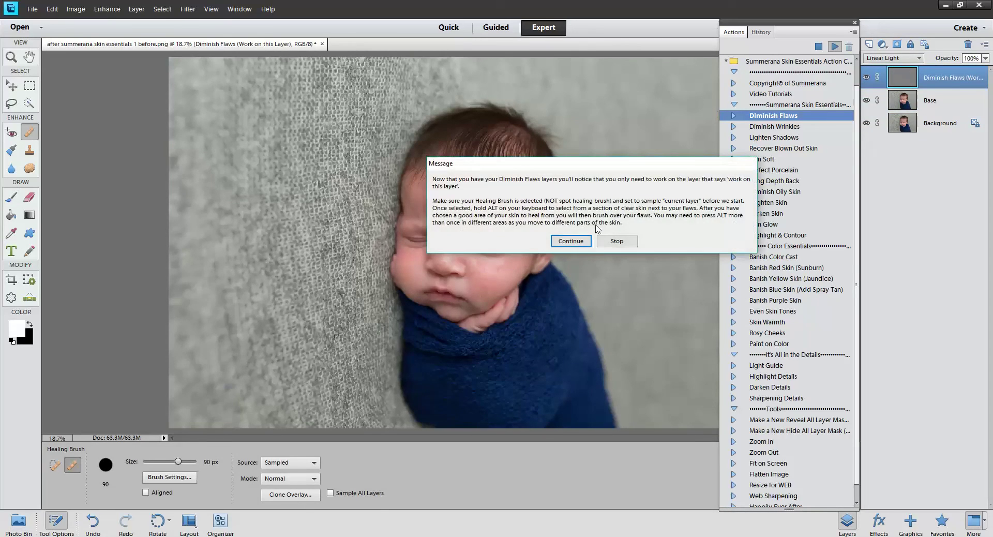
{"action": "left_click", "coordinate": [571, 240]}
{"action": "left_click", "coordinate": [496, 212]}
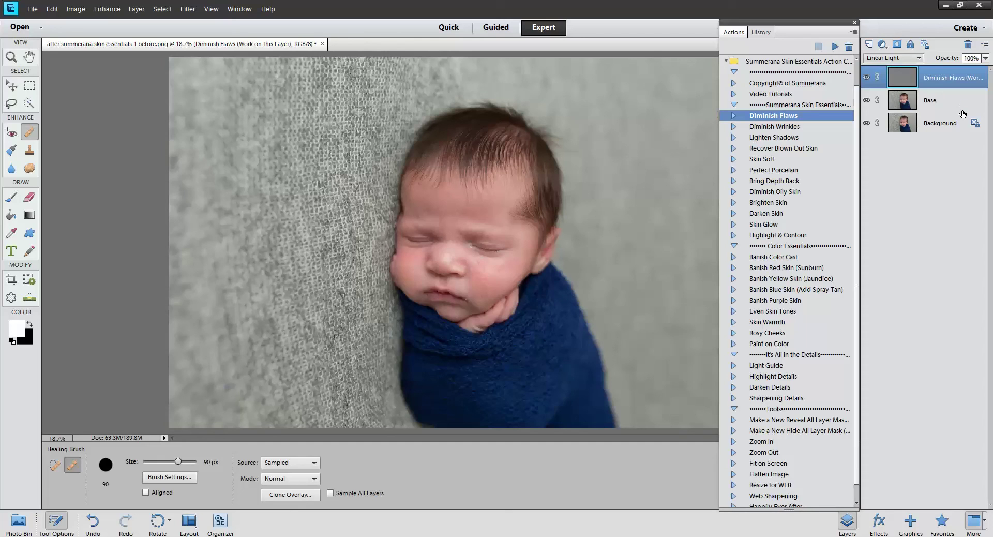
- Heal the blemishes on the baby's cheek and near the chin with the Healing Brush on the Diminish Flaws layer, sampling clear skin nearby
{"action": "left_click", "coordinate": [943, 103], "text": "shift"}
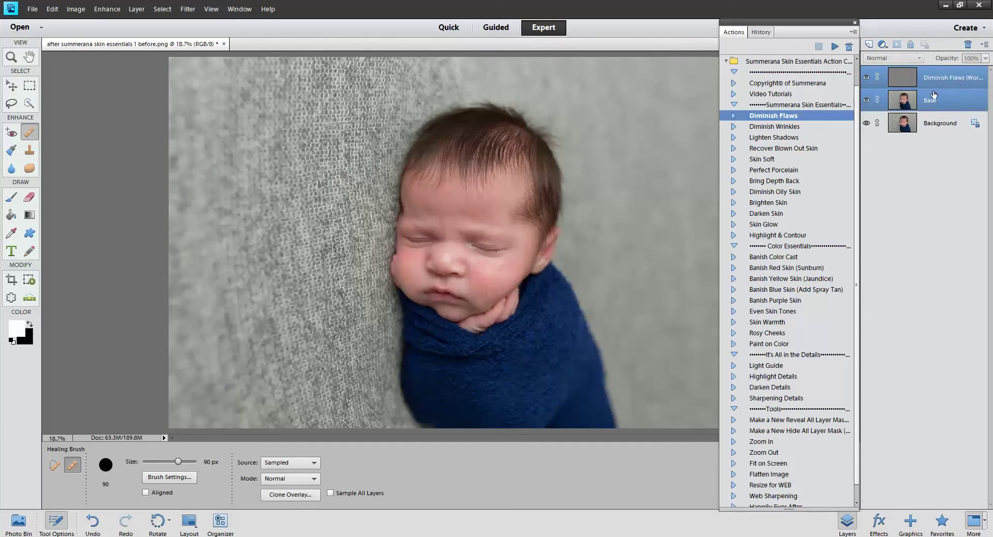
{"action": "left_click", "coordinate": [965, 78]}
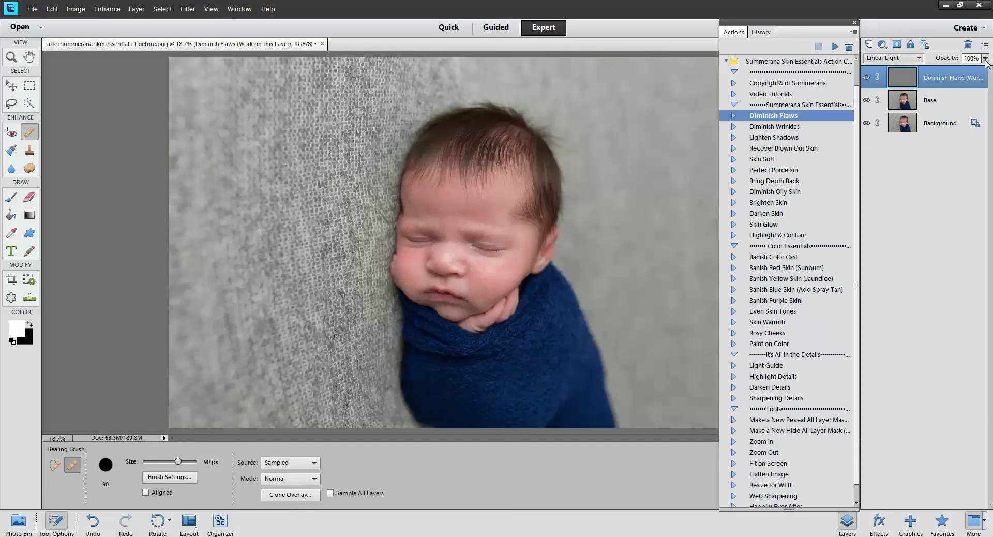
{"action": "key", "text": "ctrl+plus"}
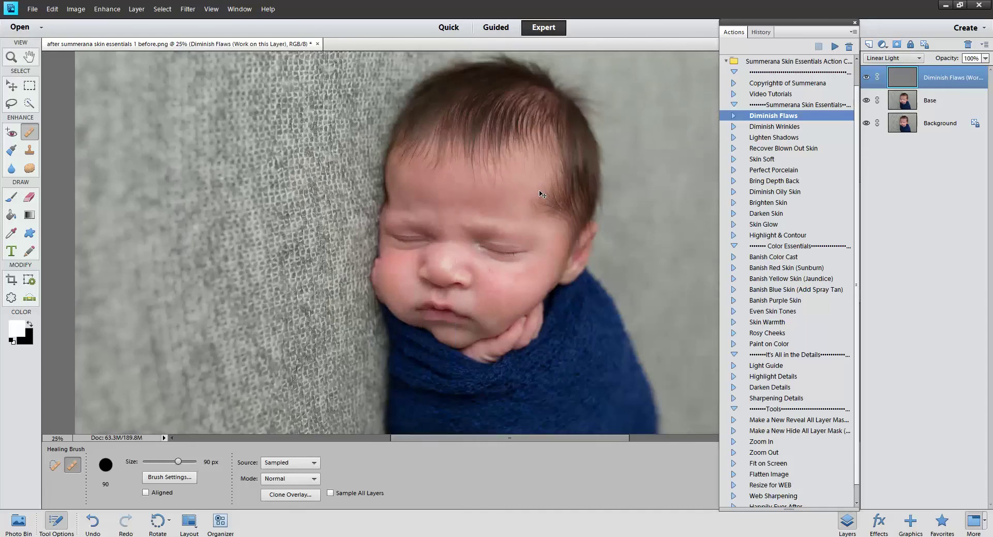
{"action": "key", "text": "ctrl+plus"}
{"action": "key", "text": "ctrl+plus"}
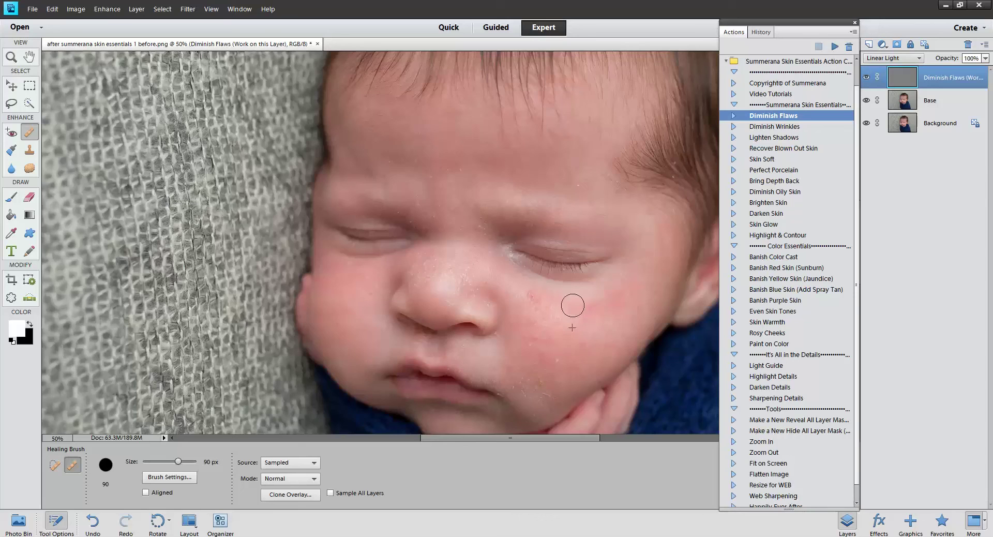
{"action": "left_click_drag", "start_coordinate": [573, 305], "coordinate": [575, 311]}
{"action": "left_click", "coordinate": [616, 339], "text": "alt"}
{"action": "left_click", "coordinate": [542, 374]}
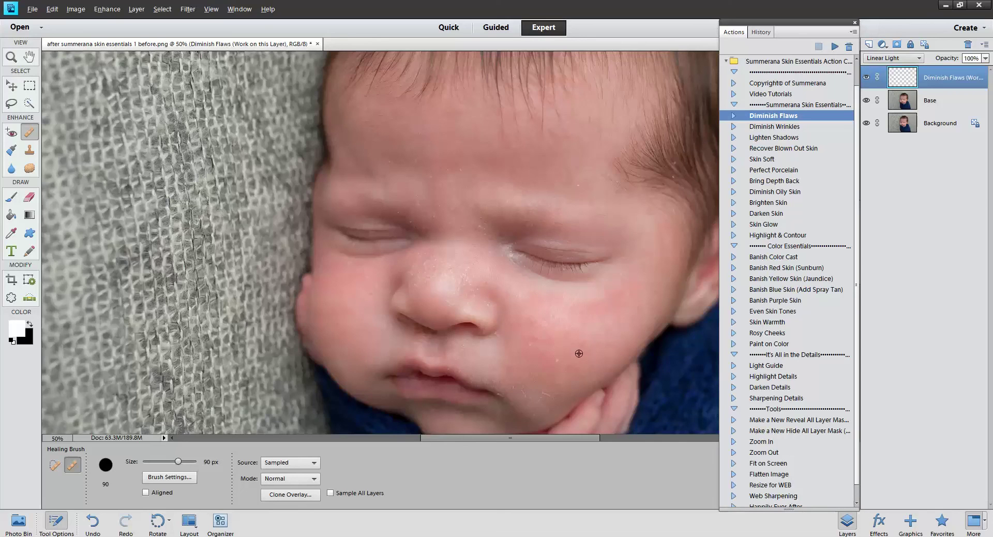
{"action": "left_click_drag", "start_coordinate": [546, 377], "coordinate": [525, 365]}
{"action": "left_click", "coordinate": [538, 371]}
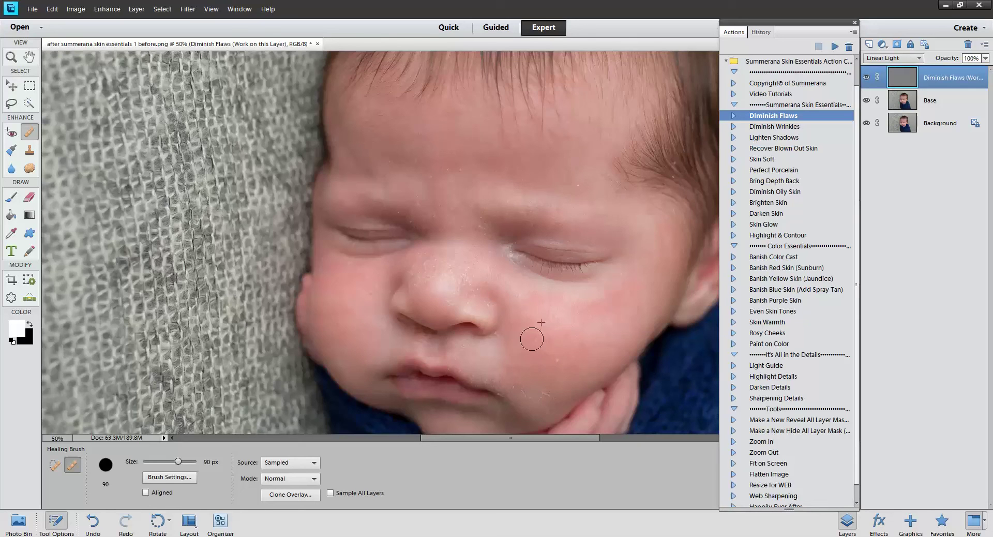
{"action": "key", "text": "alt"}
{"action": "left_click", "coordinate": [617, 287]}
{"action": "key", "text": "alt"}
{"action": "left_click", "coordinate": [986, 59]}
{"action": "mouse_move", "coordinate": [981, 70]}
{"action": "left_mouse_down"}
{"action": "mouse_move", "coordinate": [931, 76]}
{"action": "mouse_move", "coordinate": [991, 79]}
{"action": "left_mouse_up"}
{"action": "left_click", "coordinate": [958, 105]}
{"action": "left_click", "coordinate": [986, 59]}
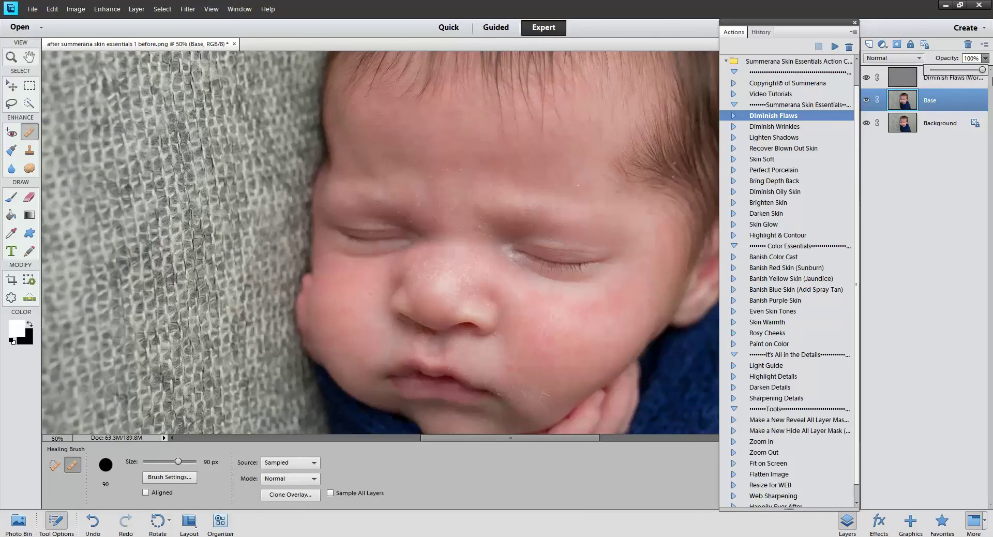
- Set the opacity of both the Diminish Flaws and Base layers to 80% and check that the two settings match
{"action": "left_click", "coordinate": [968, 87]}
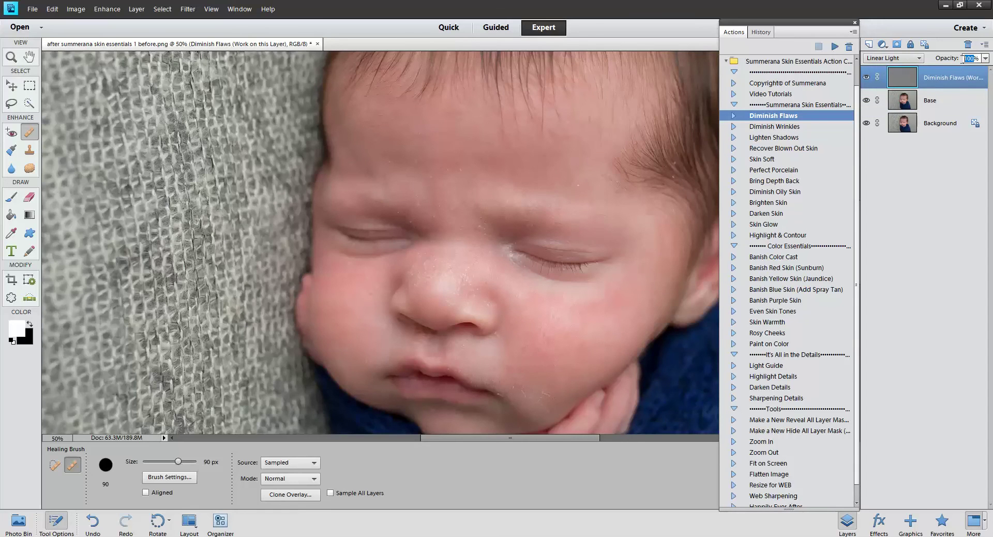
{"action": "type", "text": "80"}
{"action": "left_click", "coordinate": [952, 104]}
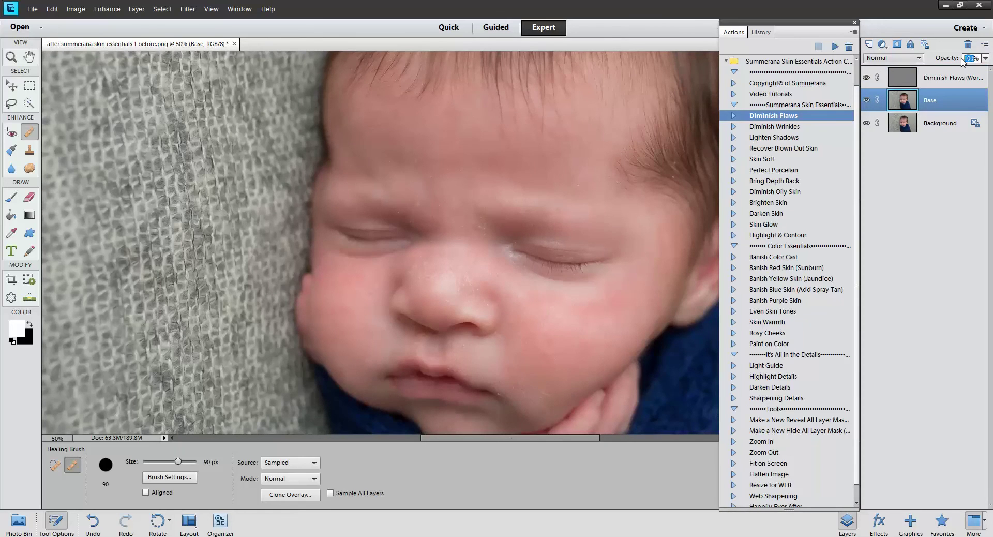
{"action": "type", "text": "0"}
{"action": "left_click", "coordinate": [959, 78]}
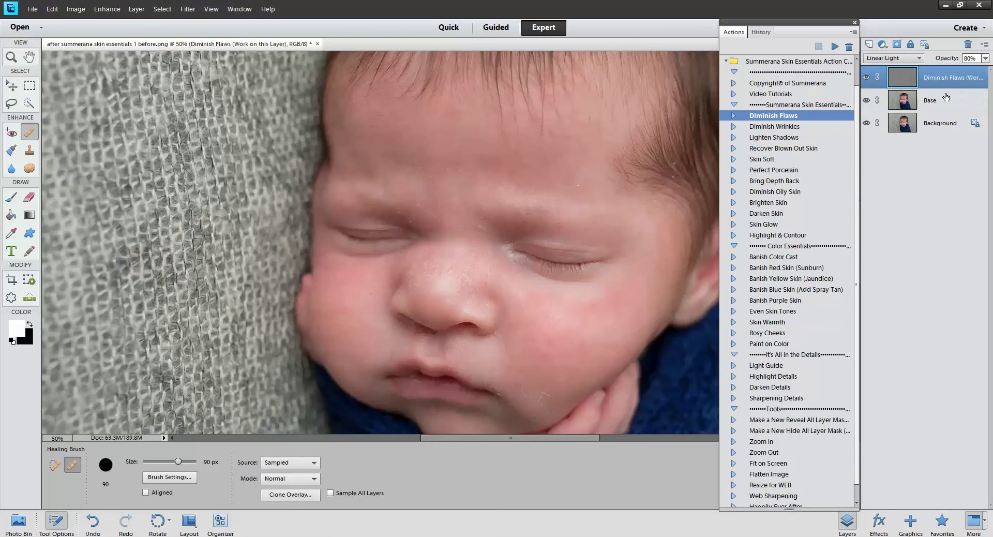
{"action": "left_click", "coordinate": [947, 99]}
{"action": "left_click", "coordinate": [947, 83]}
{"action": "left_click", "coordinate": [944, 105]}
{"action": "left_click", "coordinate": [944, 82]}
{"action": "left_click", "coordinate": [937, 108]}
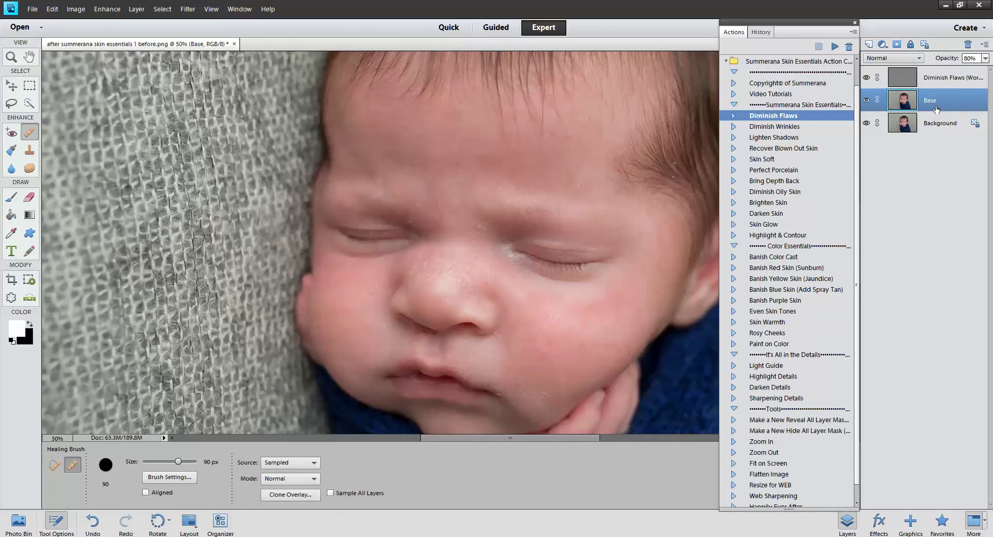
- Run the Diminish Wrinkles action, allowing it to flatten the existing layers and continuing through its messages
{"action": "left_click", "coordinate": [763, 129]}
{"action": "left_click", "coordinate": [835, 47]}
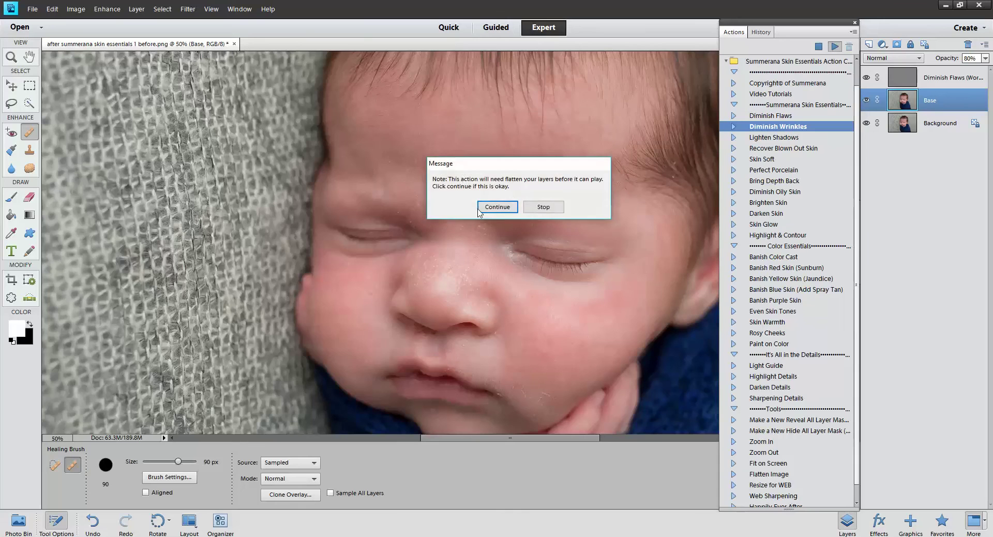
{"action": "left_click", "coordinate": [497, 205]}
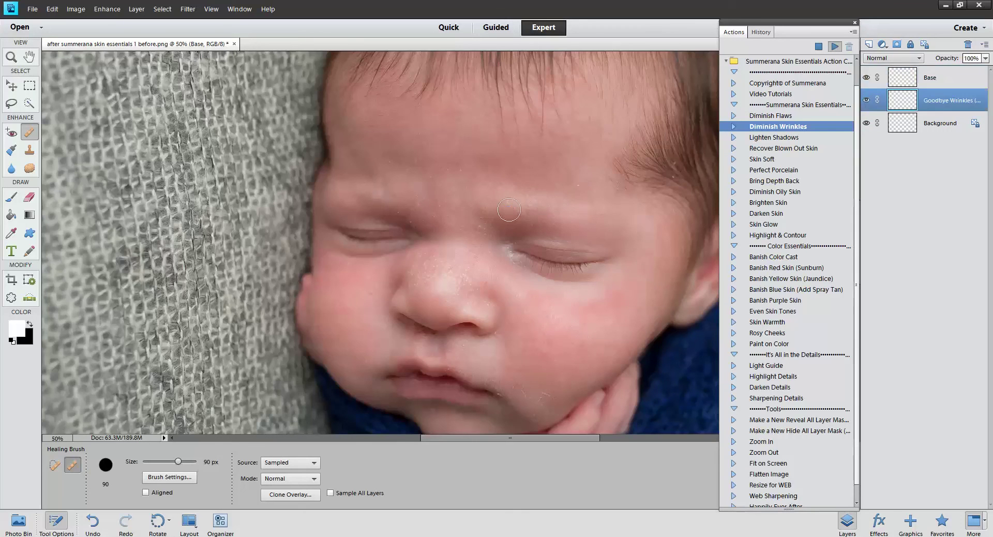
{"action": "left_click", "coordinate": [584, 253]}
{"action": "left_click", "coordinate": [507, 212]}
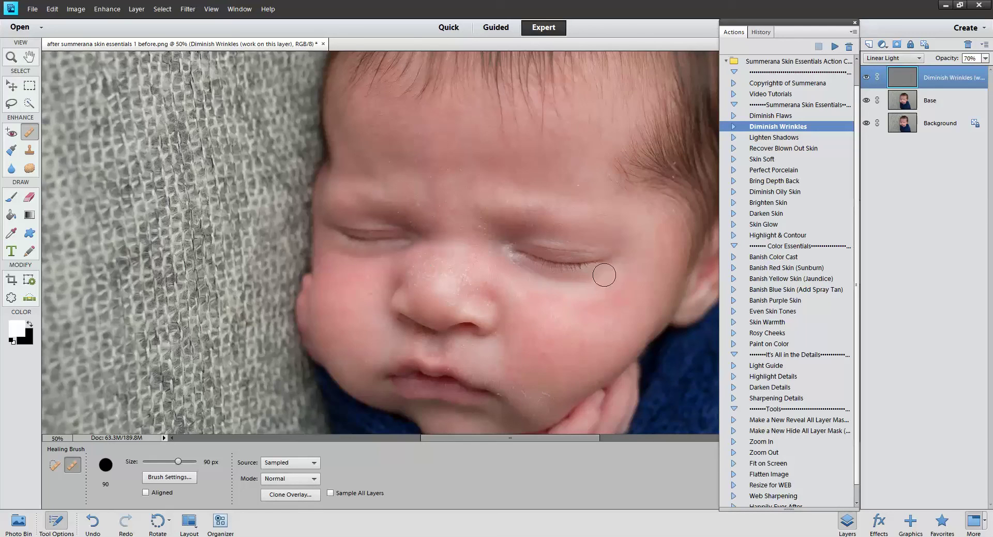
- Compare the opacity settings of the Base and Diminish Wrinkles layers, ending on the Diminish Wrinkles layer
{"action": "left_click", "coordinate": [945, 102]}
{"action": "left_click", "coordinate": [957, 83]}
{"action": "left_click", "coordinate": [954, 103]}
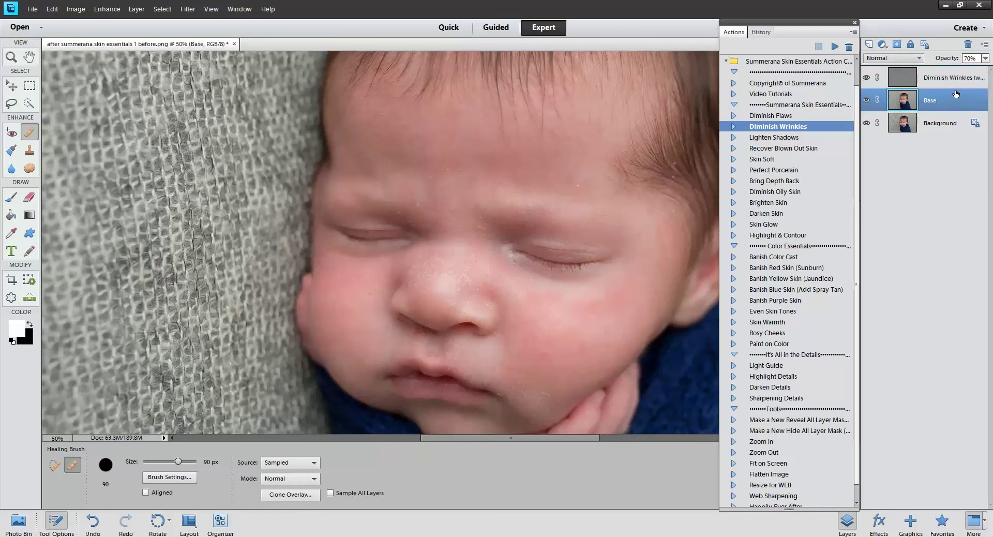
{"action": "left_click", "coordinate": [958, 84]}
{"action": "left_click", "coordinate": [945, 91]}
{"action": "left_click", "coordinate": [947, 79]}
- Run the Lighten Shadows action with flattening allowed, paint its effect in around the nose and closed eye, and collapse the action's expanded steps
{"action": "left_click", "coordinate": [790, 138]}
{"action": "left_click", "coordinate": [835, 46]}
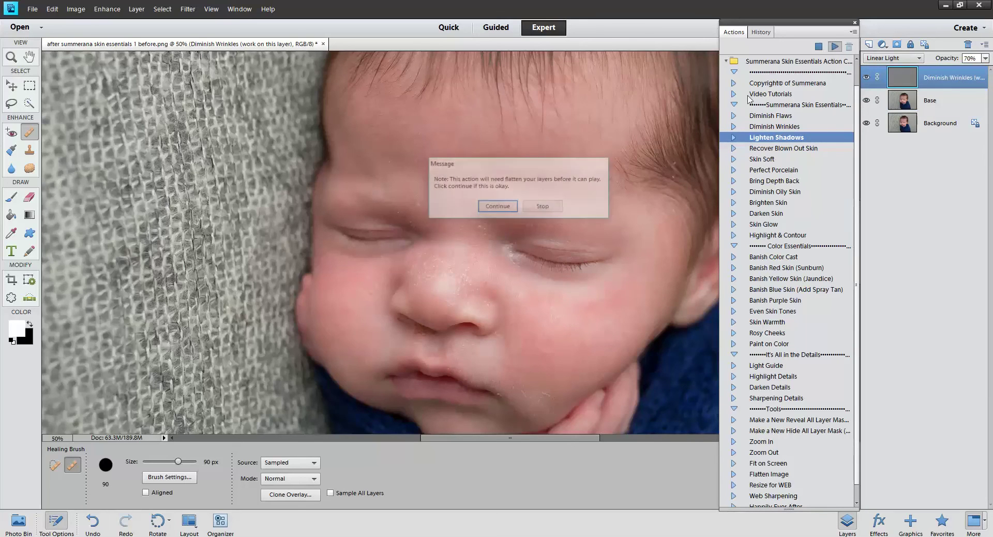
{"action": "left_click", "coordinate": [497, 207]}
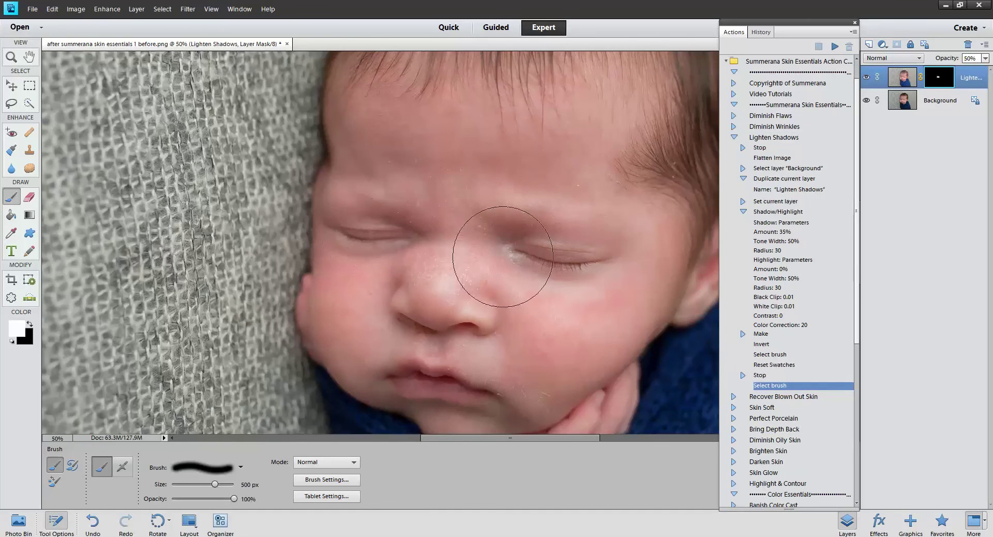
{"action": "left_click_drag", "start_coordinate": [502, 256], "coordinate": [598, 243]}
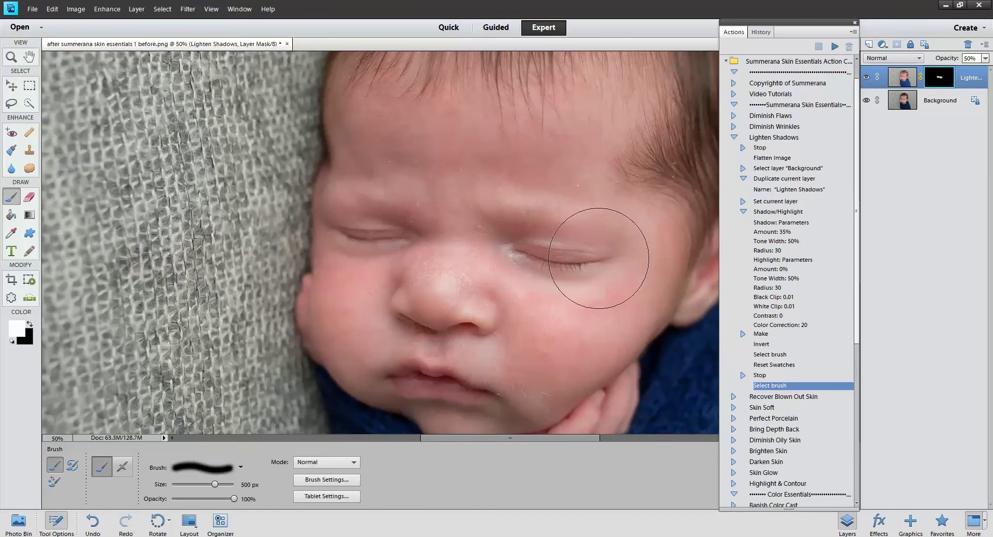
{"action": "left_click", "coordinate": [733, 137]}
- Run the Skin Soft action on the portrait, allowing it to flatten the existing layers
{"action": "left_click", "coordinate": [764, 159]}
{"action": "left_click", "coordinate": [834, 46]}
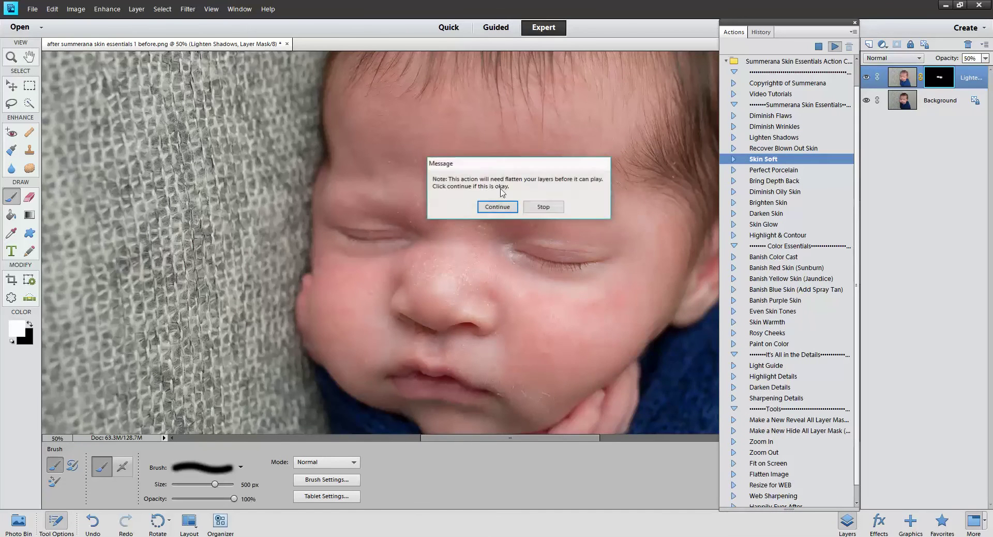
{"action": "left_click", "coordinate": [498, 206]}
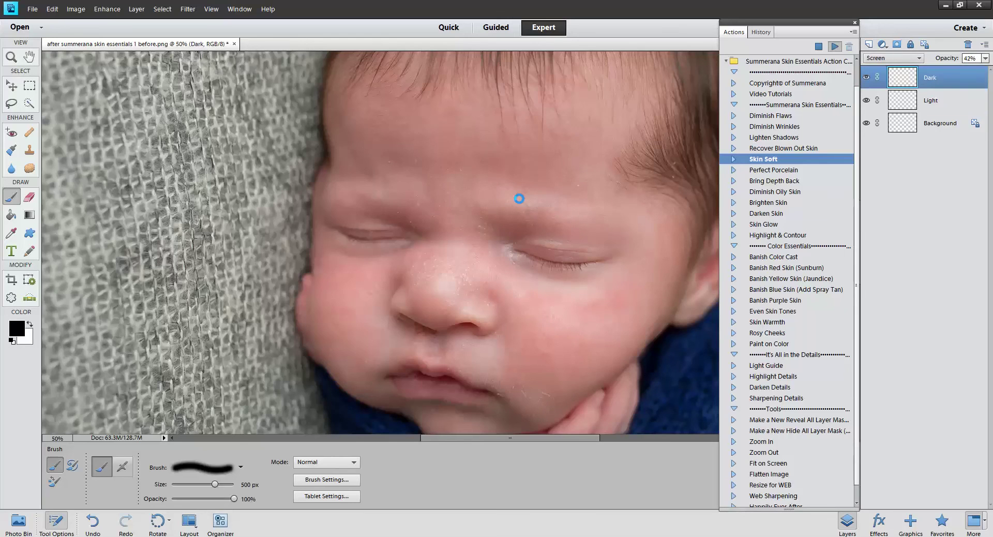
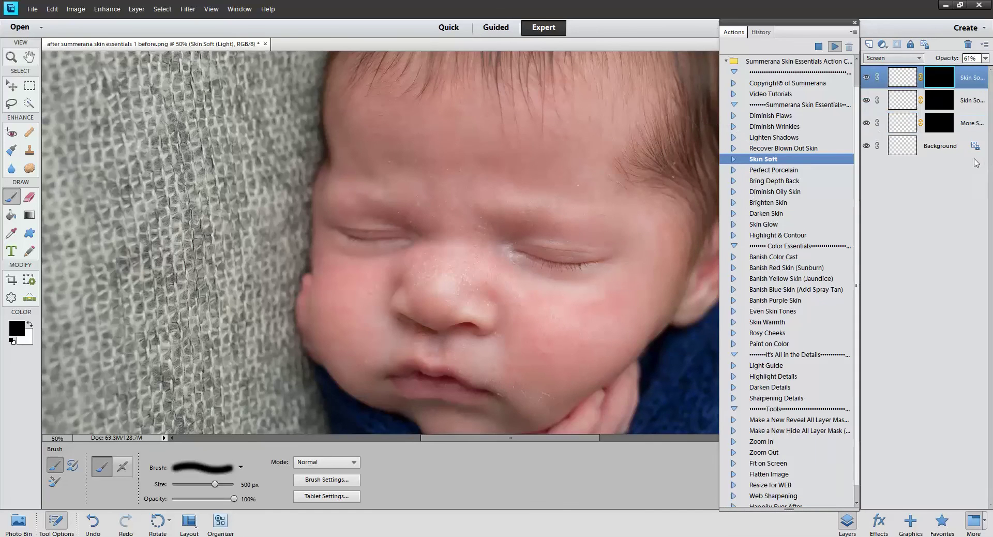
- Continue through the Skin Soft action's message and reduce the brush size to 300 px
{"action": "left_click", "coordinate": [613, 263]}
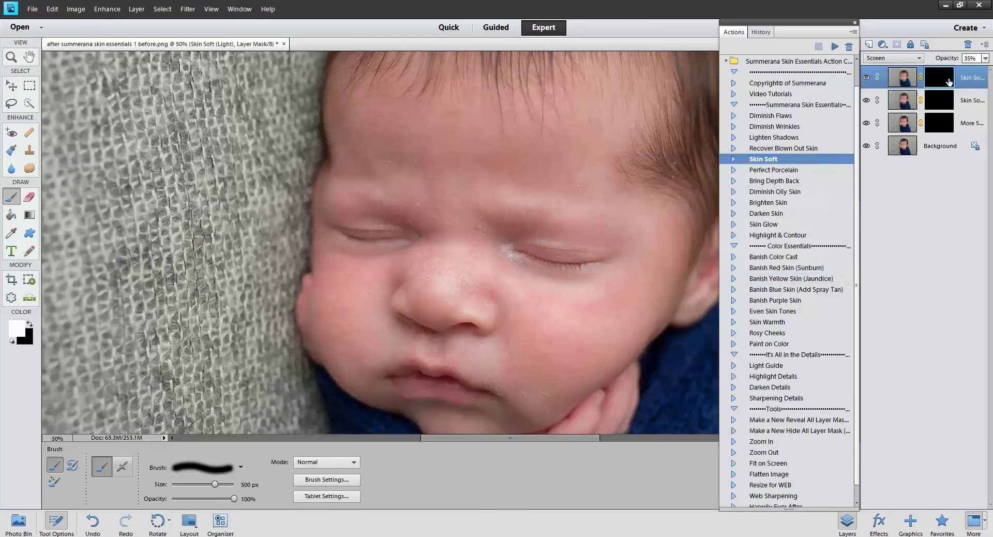
{"action": "key", "text": "bracketleft"}
{"action": "key", "text": "bracketleft"}
{"action": "left_click_drag", "start_coordinate": [384, 123], "coordinate": [377, 104]}
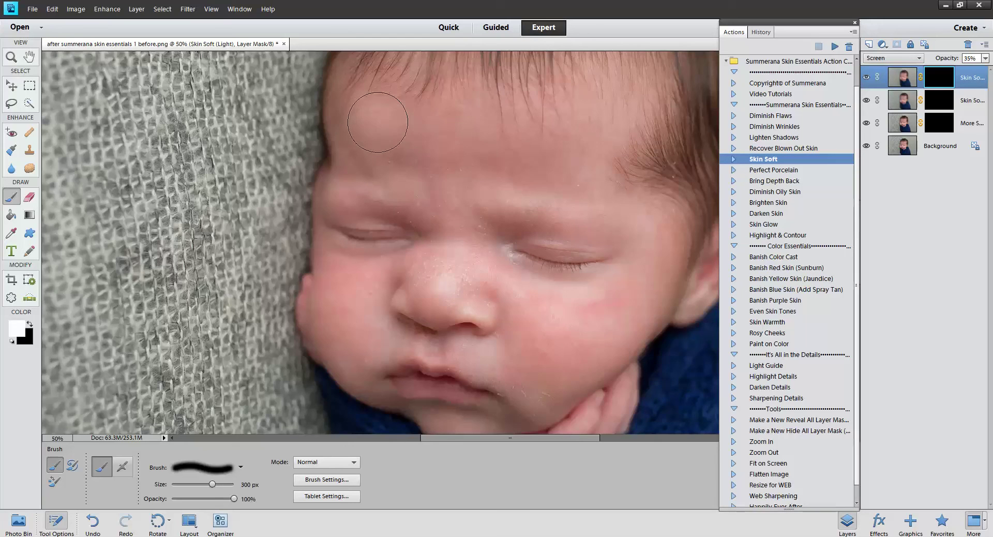
{"action": "left_click", "coordinate": [53, 8]}
{"action": "left_click", "coordinate": [72, 21]}
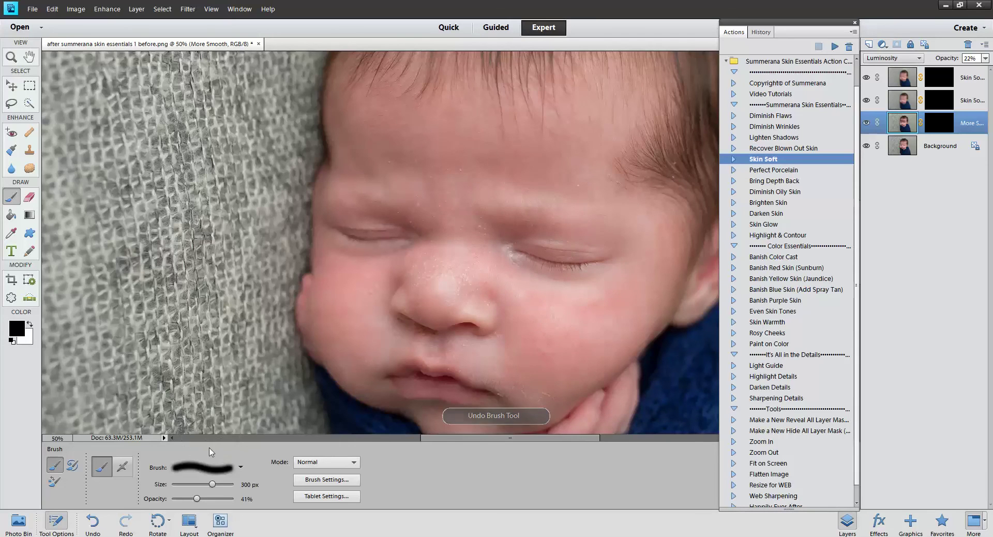
- Set the brush opacity to 71% and paint white on the Skin Soft (Light) mask over the forehead, nose and cheeks
{"action": "left_click_drag", "start_coordinate": [216, 502], "coordinate": [218, 501]}
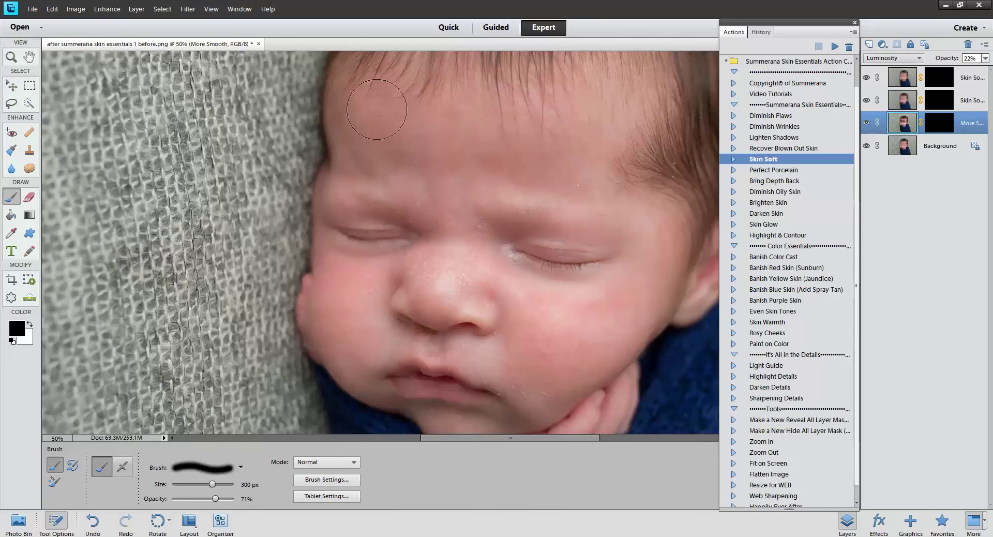
{"action": "left_click", "coordinate": [940, 81]}
{"action": "mouse_move", "coordinate": [400, 144]}
{"action": "left_mouse_down"}
{"action": "mouse_move", "coordinate": [363, 135]}
{"action": "mouse_move", "coordinate": [461, 154]}
{"action": "mouse_move", "coordinate": [518, 139]}
{"action": "mouse_move", "coordinate": [572, 151]}
{"action": "mouse_move", "coordinate": [577, 130]}
{"action": "left_mouse_up"}
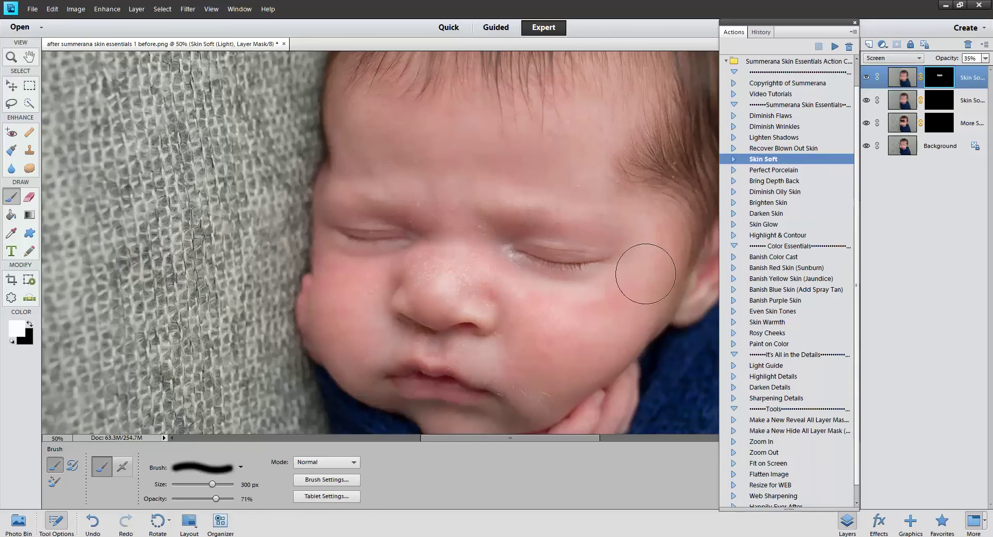
{"action": "mouse_move", "coordinate": [645, 274]}
{"action": "left_mouse_down"}
{"action": "mouse_move", "coordinate": [545, 349]}
{"action": "mouse_move", "coordinate": [528, 310]}
{"action": "left_mouse_up"}
{"action": "mouse_move", "coordinate": [450, 254]}
{"action": "left_mouse_down"}
{"action": "mouse_move", "coordinate": [448, 193]}
{"action": "mouse_move", "coordinate": [348, 291]}
{"action": "mouse_move", "coordinate": [355, 348]}
{"action": "mouse_move", "coordinate": [383, 346]}
{"action": "left_mouse_up"}
{"action": "left_click_drag", "start_coordinate": [513, 348], "coordinate": [547, 373]}
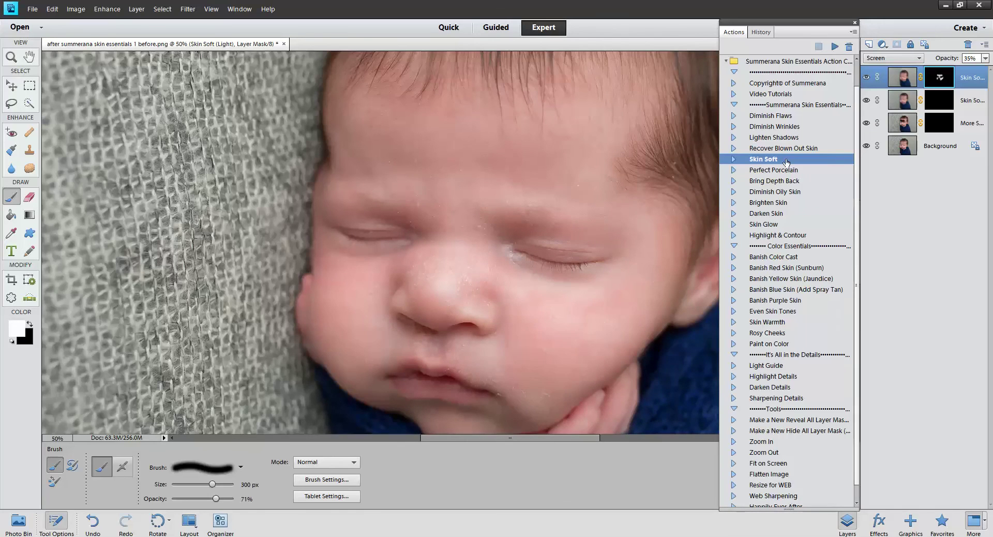
- Paint the Skin Soft (Dark) mask in over the forehead, nose and cheeks, and lower that layer's opacity to 17%
{"action": "left_click", "coordinate": [941, 105]}
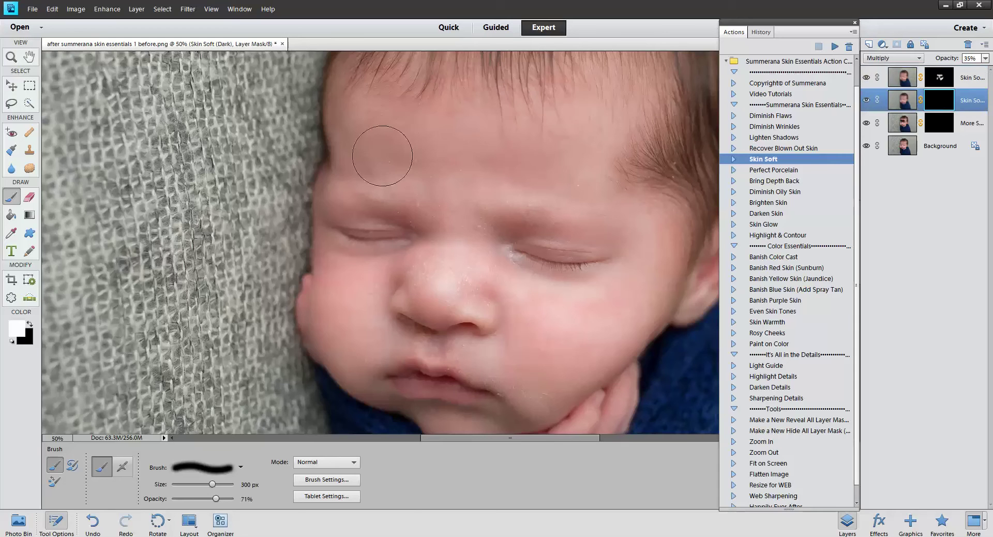
{"action": "left_click_drag", "start_coordinate": [534, 159], "coordinate": [600, 153]}
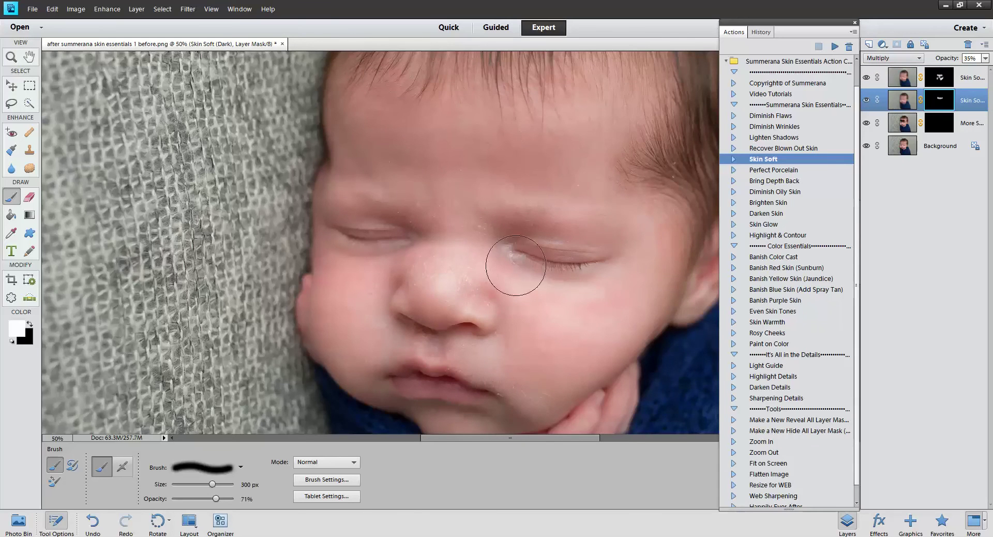
{"action": "mouse_move", "coordinate": [454, 262]}
{"action": "left_mouse_down"}
{"action": "mouse_move", "coordinate": [446, 275]}
{"action": "mouse_move", "coordinate": [442, 219]}
{"action": "left_mouse_up"}
{"action": "mouse_move", "coordinate": [538, 305]}
{"action": "left_mouse_down"}
{"action": "mouse_move", "coordinate": [566, 353]}
{"action": "mouse_move", "coordinate": [646, 261]}
{"action": "mouse_move", "coordinate": [546, 319]}
{"action": "left_mouse_up"}
{"action": "mouse_move", "coordinate": [368, 310]}
{"action": "left_mouse_down"}
{"action": "mouse_move", "coordinate": [346, 289]}
{"action": "mouse_move", "coordinate": [355, 344]}
{"action": "left_mouse_up"}
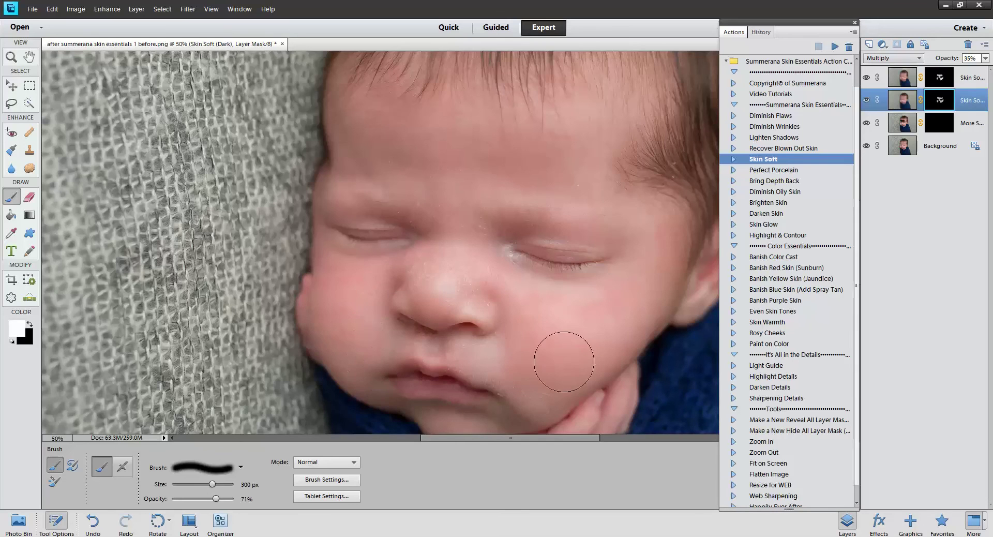
{"action": "left_click", "coordinate": [985, 58]}
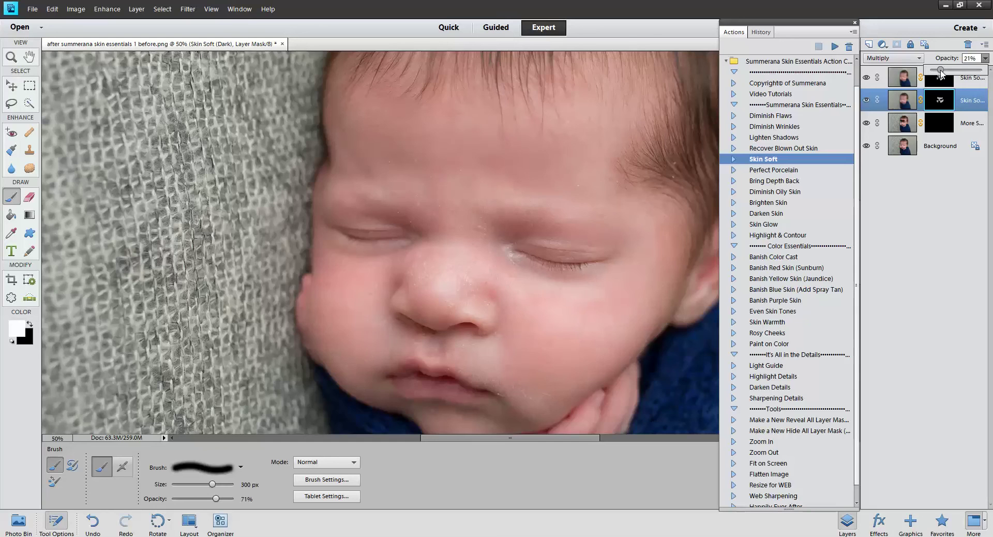
{"action": "left_click", "coordinate": [931, 123]}
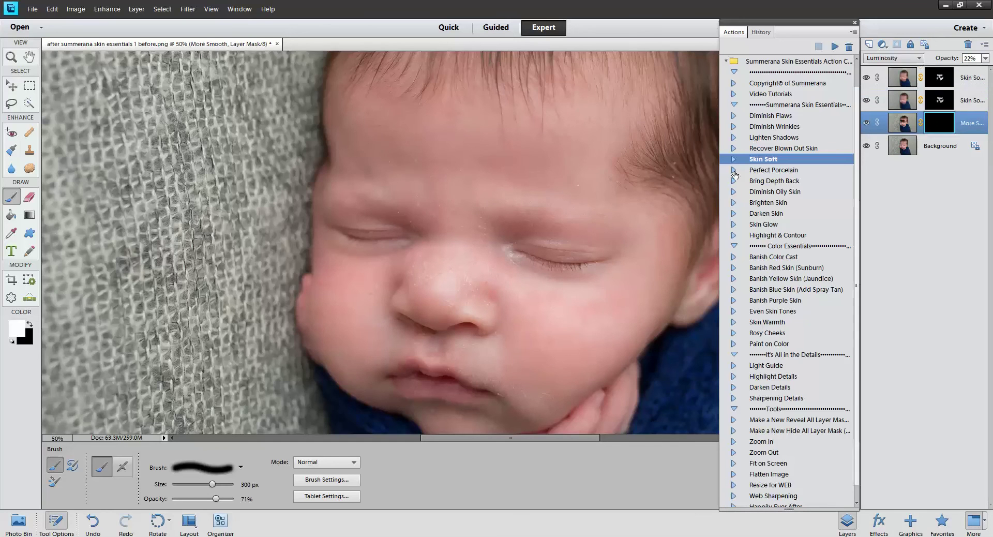
{"action": "left_click_drag", "start_coordinate": [382, 137], "coordinate": [396, 131]}
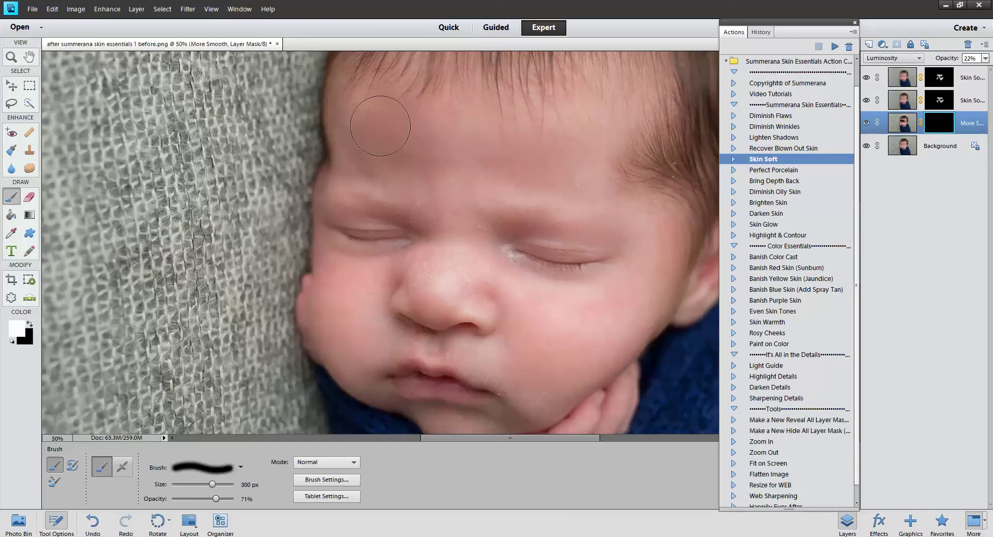
{"action": "left_click", "coordinate": [51, 9]}
{"action": "left_click", "coordinate": [62, 16]}
{"action": "key", "text": "alt+bracketright"}
{"action": "key", "text": "x"}
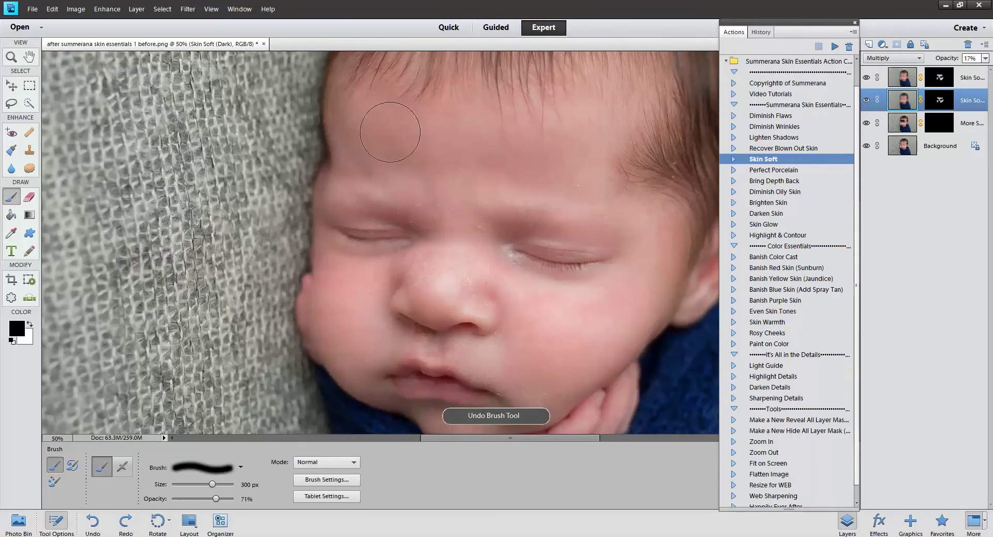
{"action": "left_click", "coordinate": [53, 9]}
{"action": "left_click", "coordinate": [62, 16]}
- Paint the More Smooth mask in over the forehead, nose and cheeks, and refine it and the Skin Soft (Dark) mask with black
{"action": "left_click", "coordinate": [940, 124]}
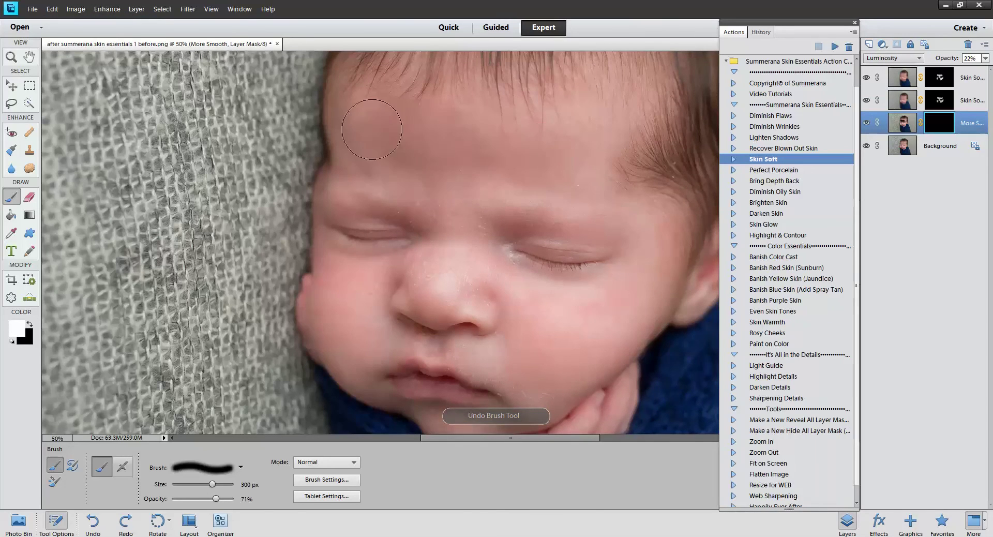
{"action": "mouse_move", "coordinate": [561, 124]}
{"action": "left_mouse_down"}
{"action": "mouse_move", "coordinate": [635, 143]}
{"action": "mouse_move", "coordinate": [589, 131]}
{"action": "mouse_move", "coordinate": [603, 147]}
{"action": "mouse_move", "coordinate": [506, 192]}
{"action": "mouse_move", "coordinate": [478, 253]}
{"action": "mouse_move", "coordinate": [462, 180]}
{"action": "mouse_move", "coordinate": [462, 276]}
{"action": "mouse_move", "coordinate": [599, 316]}
{"action": "mouse_move", "coordinate": [560, 355]}
{"action": "mouse_move", "coordinate": [666, 251]}
{"action": "mouse_move", "coordinate": [439, 319]}
{"action": "mouse_move", "coordinate": [355, 292]}
{"action": "mouse_move", "coordinate": [341, 309]}
{"action": "mouse_move", "coordinate": [369, 352]}
{"action": "mouse_move", "coordinate": [389, 271]}
{"action": "mouse_move", "coordinate": [467, 278]}
{"action": "mouse_move", "coordinate": [462, 194]}
{"action": "mouse_move", "coordinate": [416, 133]}
{"action": "mouse_move", "coordinate": [505, 128]}
{"action": "mouse_move", "coordinate": [445, 133]}
{"action": "left_mouse_up"}
{"action": "left_click", "coordinate": [940, 101]}
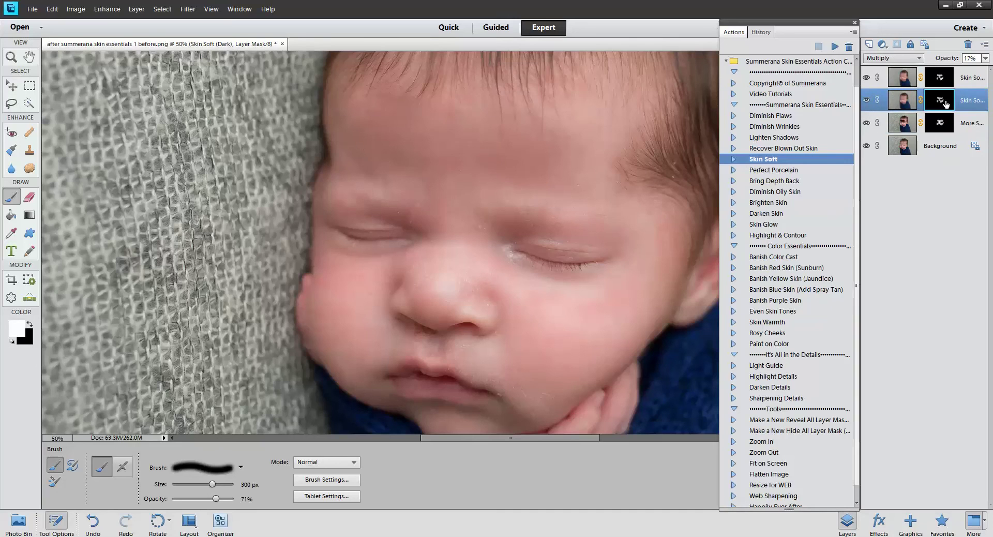
{"action": "left_click", "coordinate": [29, 324]}
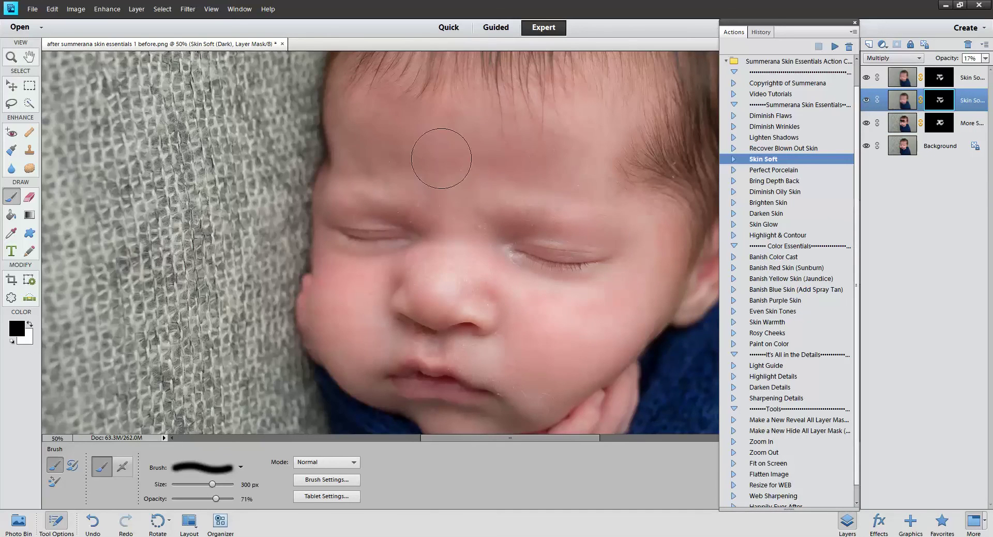
{"action": "left_click", "coordinate": [953, 124]}
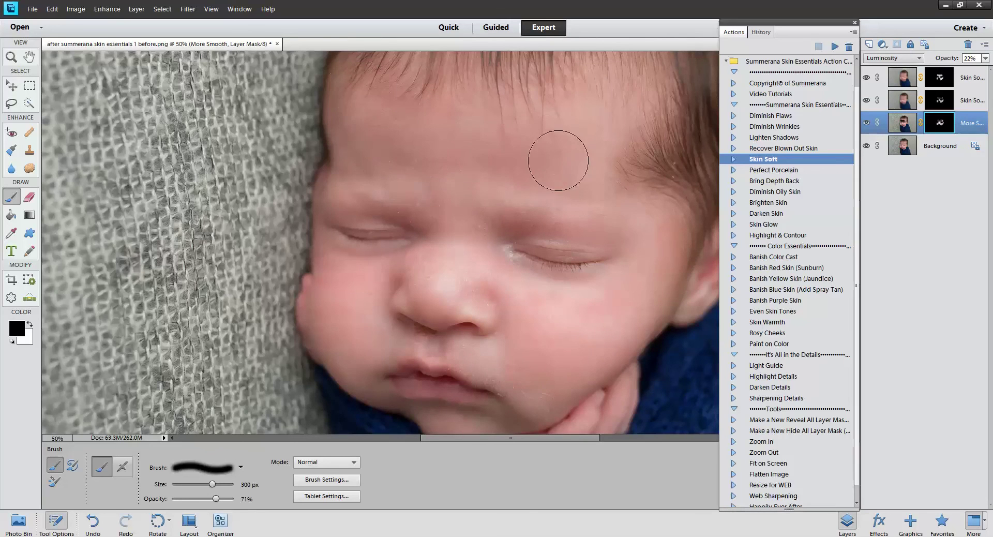
- Compare the portrait with and without the softening layers, and review the Skin Soft (Light), Skin Soft (Dark) and More Smooth masks
{"action": "left_click", "coordinate": [867, 124]}
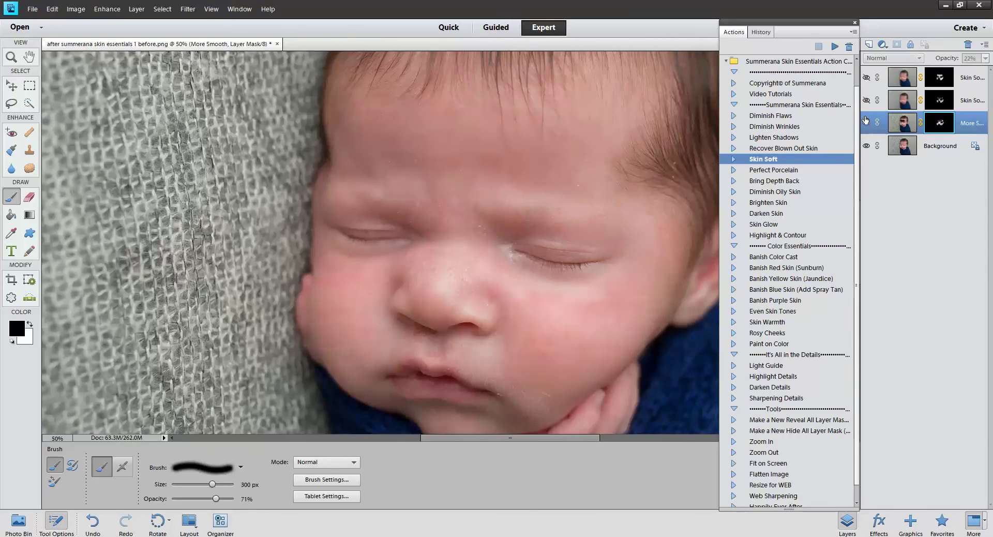
{"action": "left_click", "coordinate": [868, 124]}
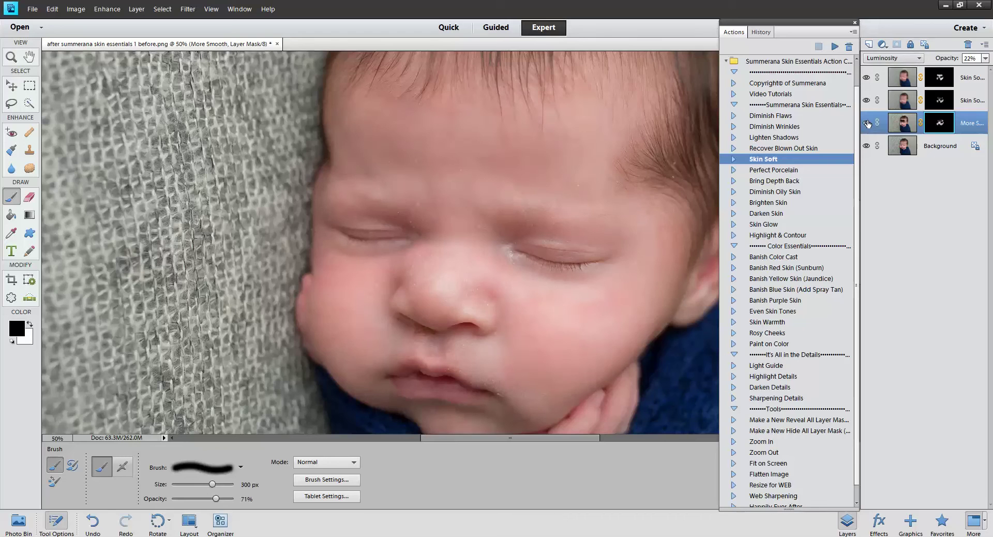
{"action": "left_click", "coordinate": [947, 106]}
{"action": "left_click", "coordinate": [941, 82]}
{"action": "left_click", "coordinate": [941, 104]}
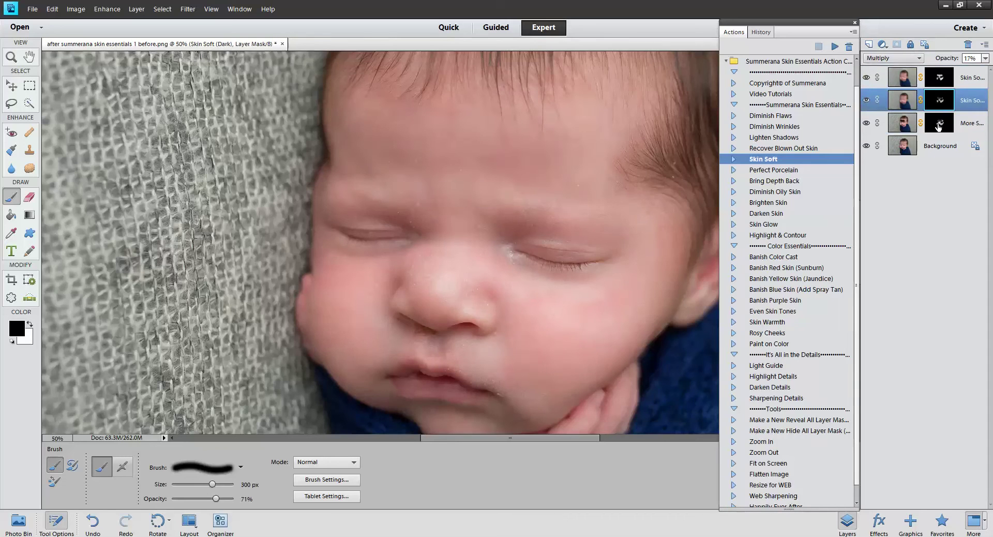
{"action": "left_click", "coordinate": [941, 125]}
{"action": "left_click", "coordinate": [939, 87]}
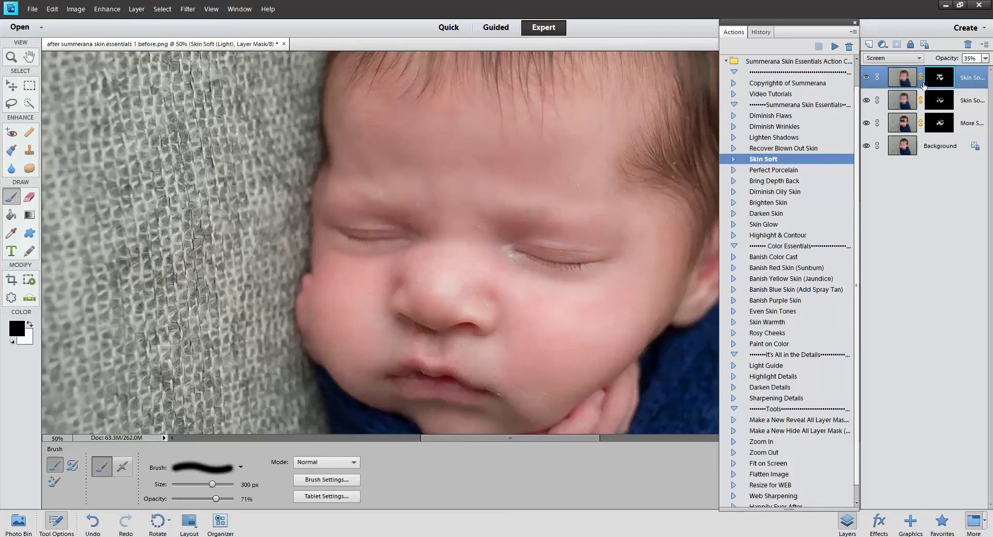
{"action": "left_click", "coordinate": [945, 107]}
{"action": "left_click", "coordinate": [944, 125]}
{"action": "left_click", "coordinate": [945, 86]}
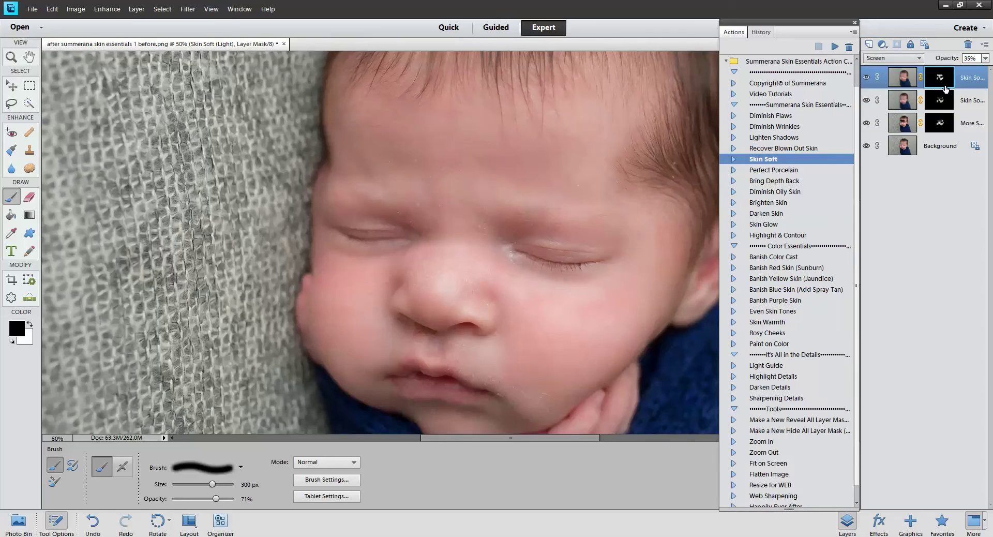
- Run the Perfect Porcelain action, continuing through its messages and sampling its fill color from the light skin on the nose bridge
{"action": "left_click", "coordinate": [777, 170]}
{"action": "left_click", "coordinate": [834, 46]}
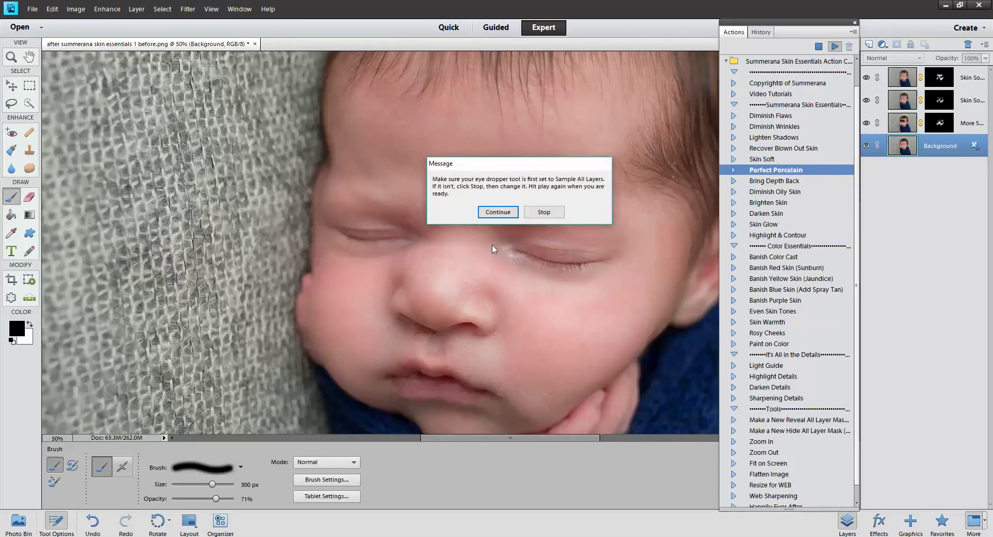
{"action": "key", "text": "Return"}
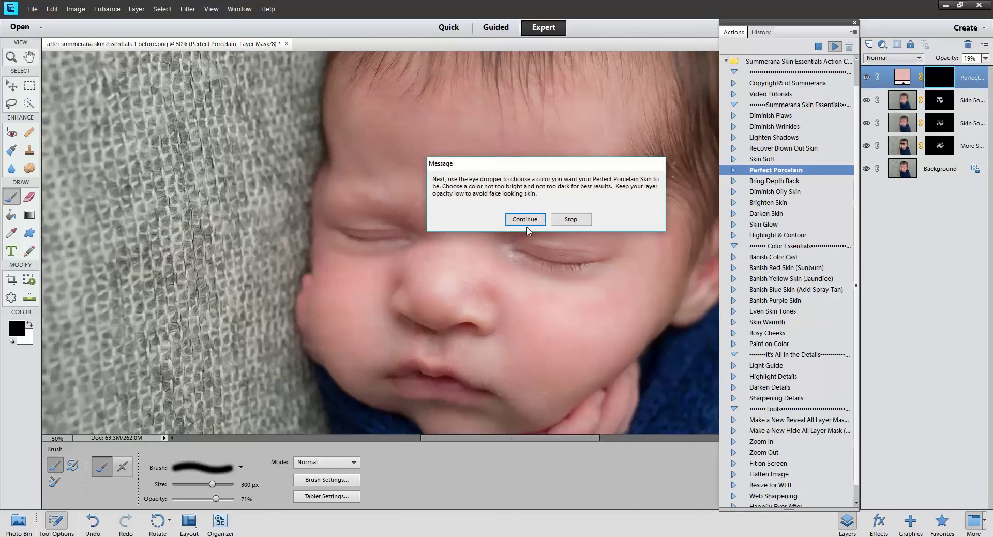
{"action": "left_click", "coordinate": [525, 220]}
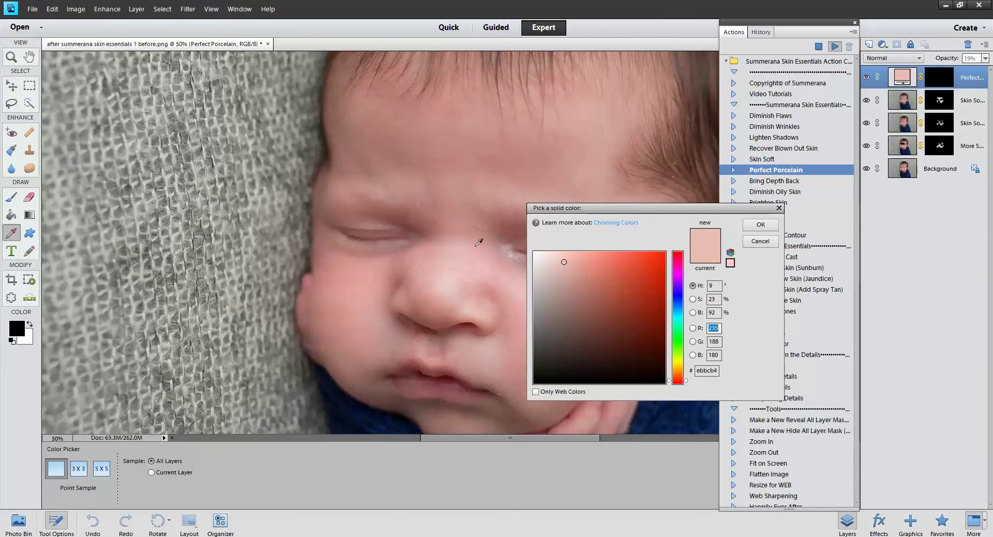
{"action": "left_click", "coordinate": [452, 250]}
{"action": "left_click", "coordinate": [768, 226]}
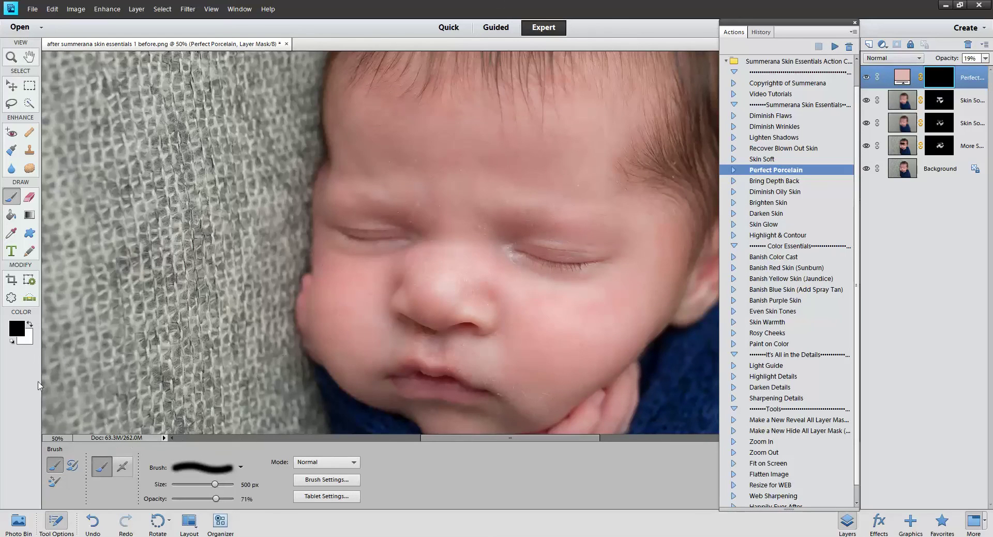
- Paint the Perfect Porcelain mask white at 100% brush opacity over the forehead, nose and cheeks, reducing the brush to 200 px
{"action": "left_click", "coordinate": [30, 325]}
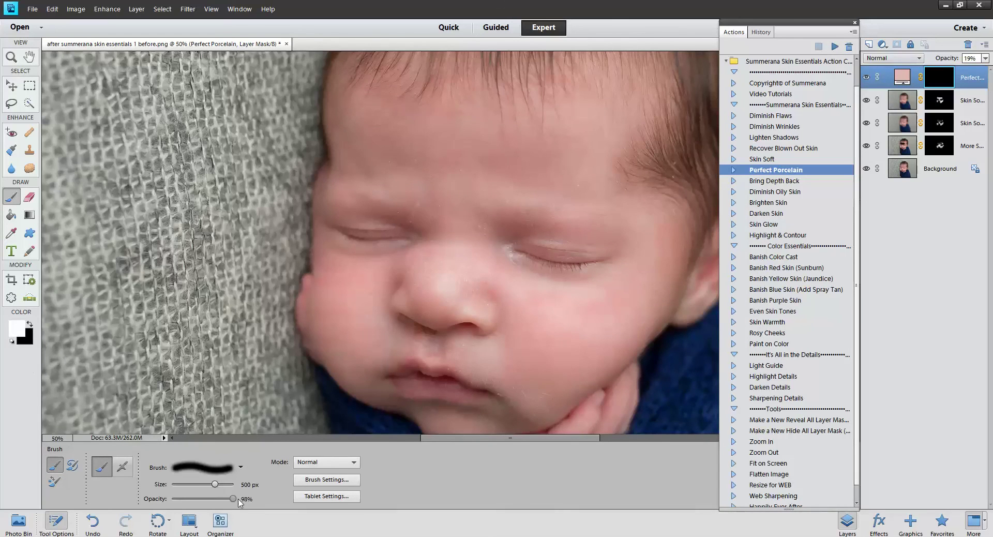
{"action": "left_click_drag", "start_coordinate": [240, 502], "coordinate": [245, 500]}
{"action": "mouse_move", "coordinate": [409, 174]}
{"action": "left_mouse_down"}
{"action": "mouse_move", "coordinate": [406, 150]}
{"action": "mouse_move", "coordinate": [384, 125]}
{"action": "mouse_move", "coordinate": [538, 152]}
{"action": "mouse_move", "coordinate": [589, 143]}
{"action": "left_mouse_up"}
{"action": "key", "text": "bracketleft"}
{"action": "key", "text": "bracketleft"}
{"action": "key", "text": "bracketleft"}
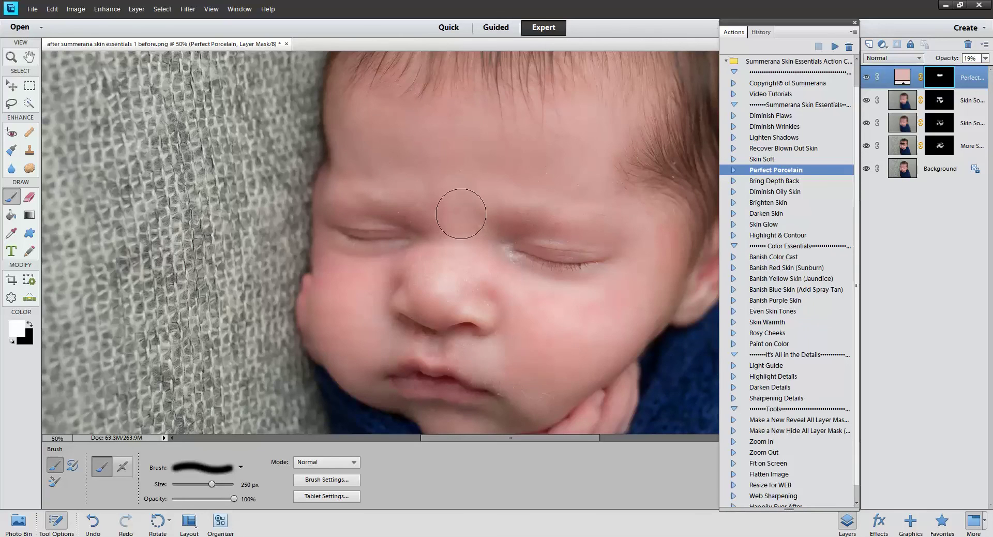
{"action": "left_click_drag", "start_coordinate": [461, 214], "coordinate": [443, 273]}
{"action": "key", "text": "bracketleft"}
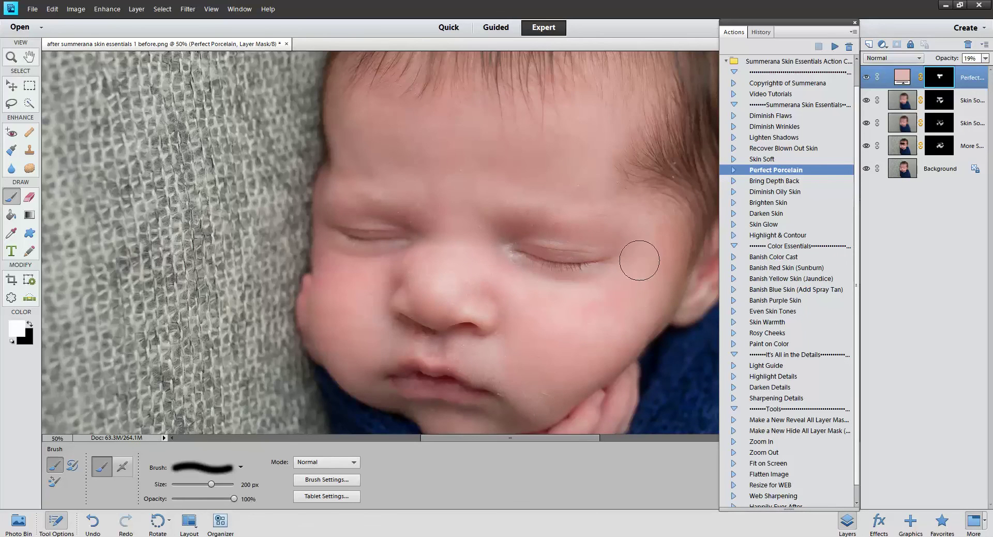
{"action": "mouse_move", "coordinate": [640, 260]}
{"action": "left_mouse_down"}
{"action": "mouse_move", "coordinate": [637, 211]}
{"action": "mouse_move", "coordinate": [566, 371]}
{"action": "mouse_move", "coordinate": [529, 408]}
{"action": "mouse_move", "coordinate": [341, 296]}
{"action": "mouse_move", "coordinate": [339, 277]}
{"action": "mouse_move", "coordinate": [379, 267]}
{"action": "mouse_move", "coordinate": [347, 326]}
{"action": "mouse_move", "coordinate": [360, 369]}
{"action": "mouse_move", "coordinate": [366, 325]}
{"action": "mouse_move", "coordinate": [381, 341]}
{"action": "mouse_move", "coordinate": [410, 285]}
{"action": "mouse_move", "coordinate": [428, 280]}
{"action": "mouse_move", "coordinate": [460, 179]}
{"action": "mouse_move", "coordinate": [466, 226]}
{"action": "mouse_move", "coordinate": [411, 172]}
{"action": "mouse_move", "coordinate": [514, 160]}
{"action": "mouse_move", "coordinate": [488, 132]}
{"action": "mouse_move", "coordinate": [589, 144]}
{"action": "mouse_move", "coordinate": [567, 157]}
{"action": "left_mouse_up"}
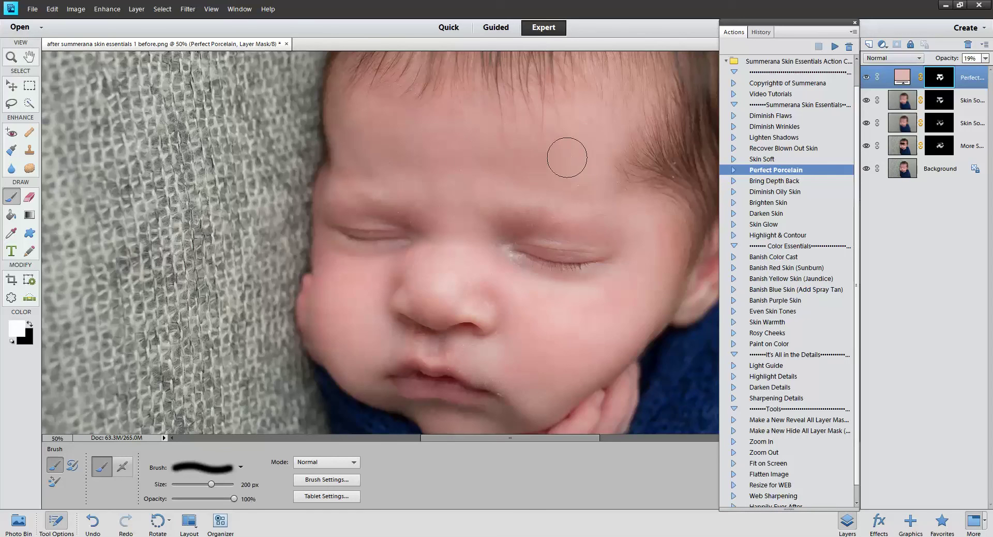
- Change the Perfect Porcelain fill to the pink beside the nose bridge (#d99e9d) and set the layer's opacity to 18%
{"action": "double_click", "coordinate": [901, 79]}
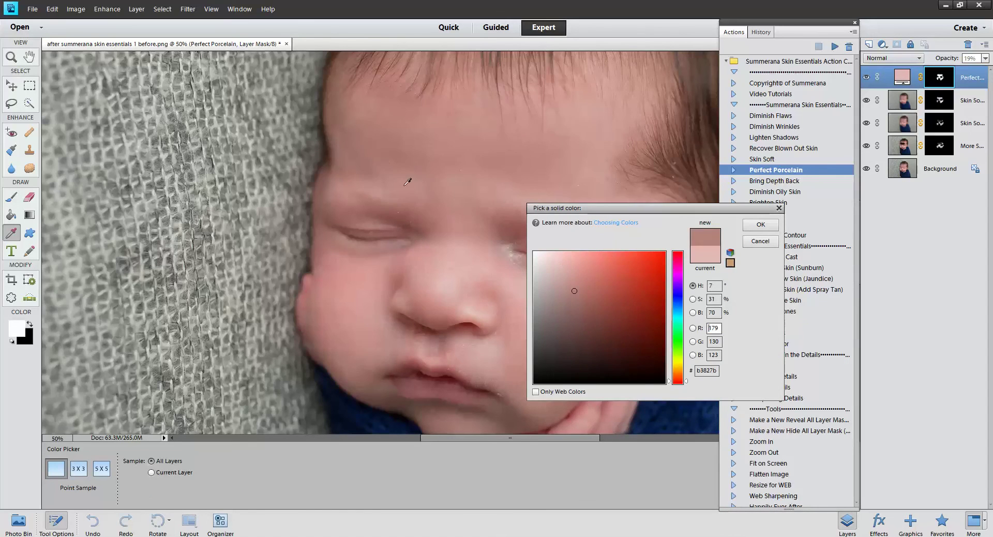
{"action": "left_click", "coordinate": [396, 264]}
{"action": "left_click", "coordinate": [424, 262]}
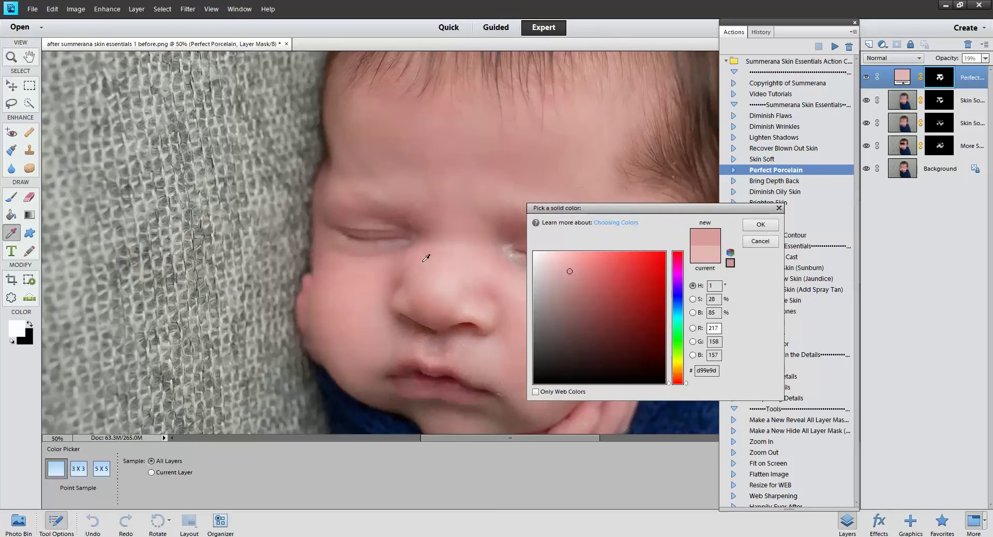
{"action": "left_click", "coordinate": [761, 225]}
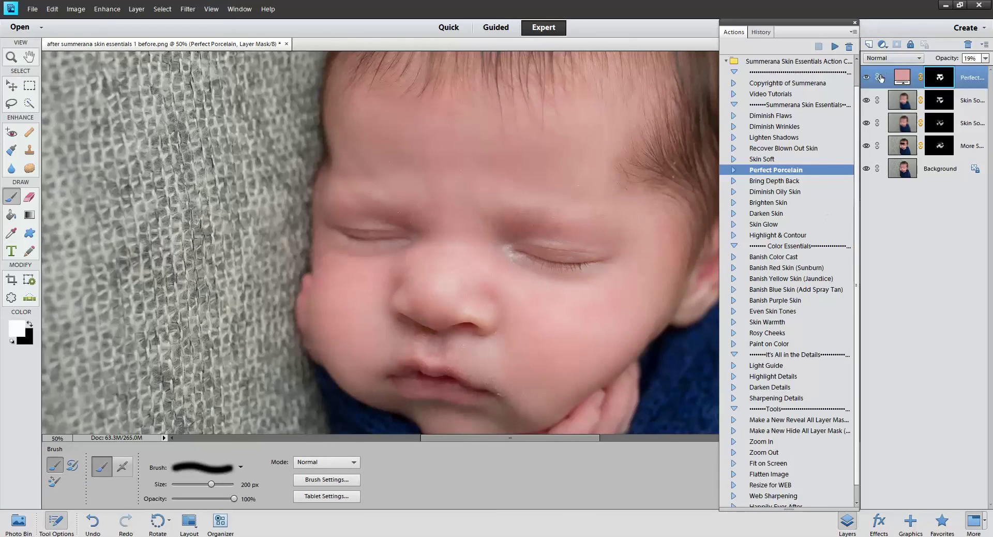
{"action": "left_click", "coordinate": [985, 59]}
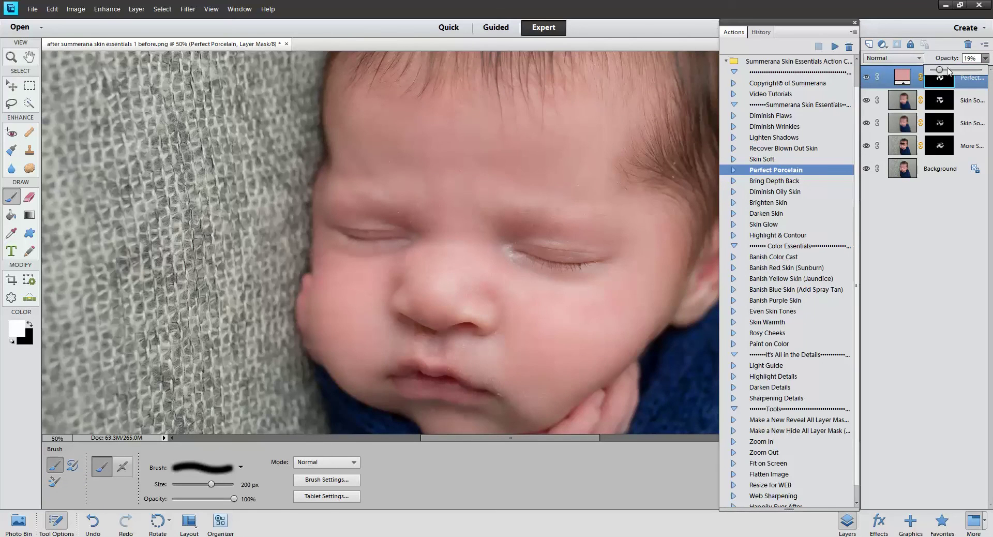
- Run the Bring Depth Back action on the portrait
{"action": "left_click", "coordinate": [768, 181]}
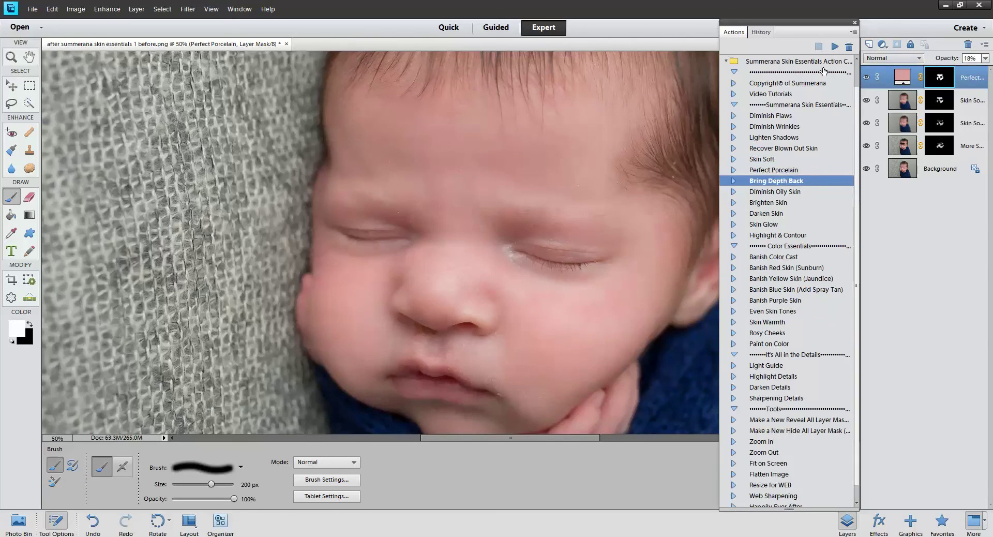
{"action": "left_click", "coordinate": [835, 47]}
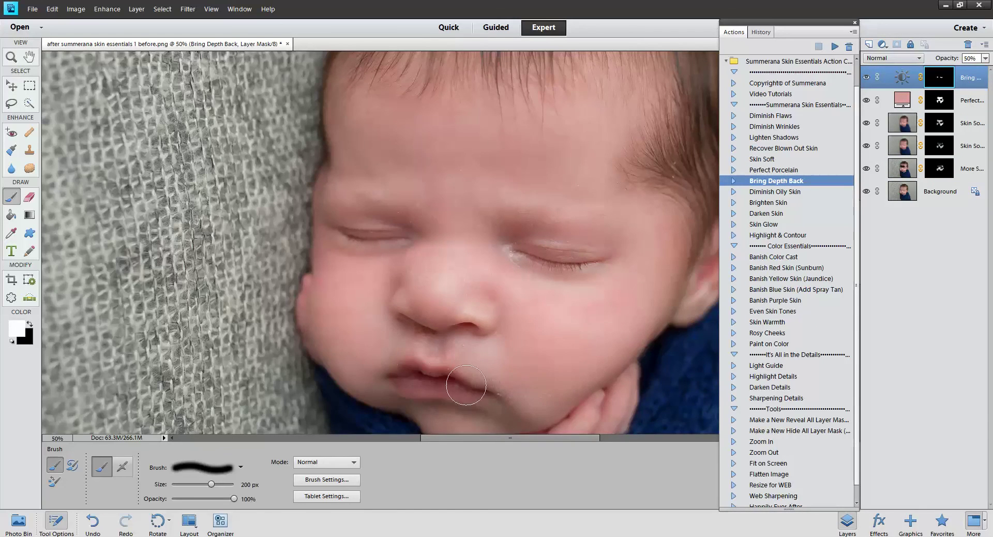
- Set the Bring Depth Back layer's opacity to 24%
{"action": "left_click_drag", "start_coordinate": [987, 59], "coordinate": [958, 71]}
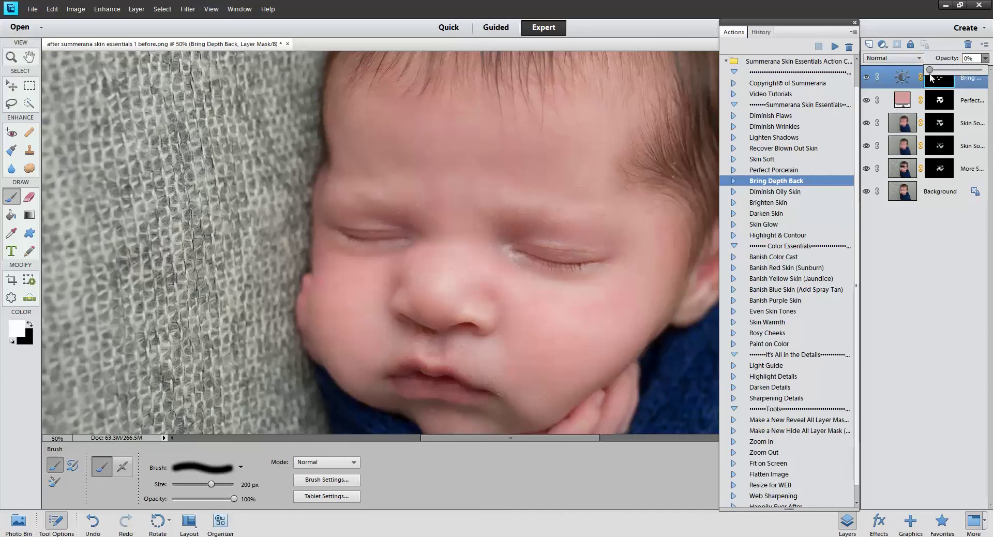
- Run the Banish Red Skin (Sunburn) action on the portrait, continuing through its message
{"action": "left_click", "coordinate": [784, 194]}
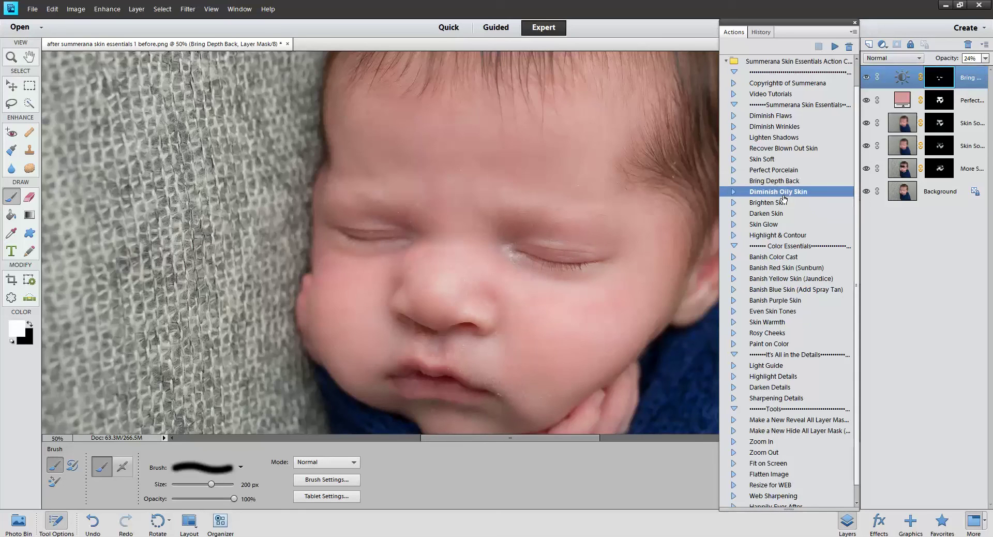
{"action": "left_click", "coordinate": [773, 205]}
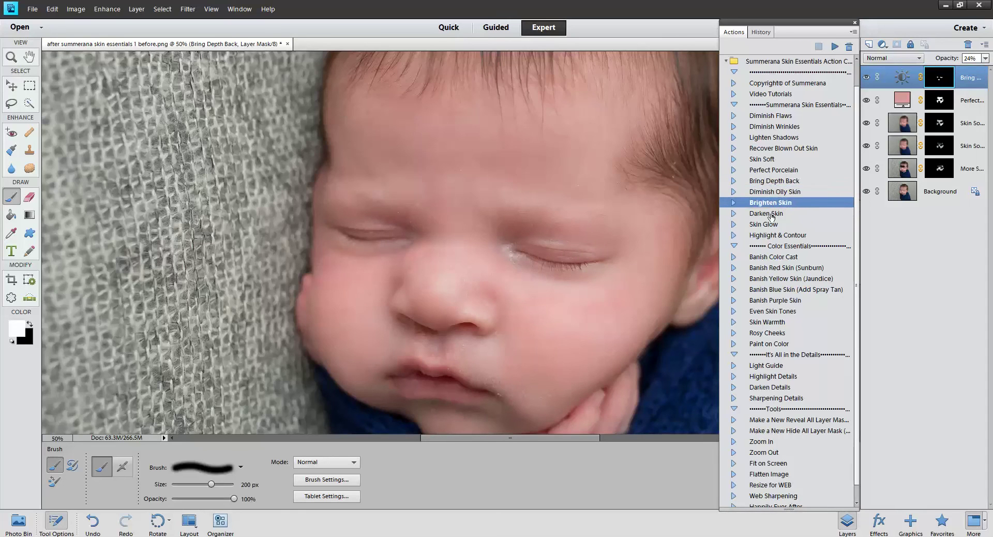
{"action": "left_click", "coordinate": [772, 216]}
{"action": "left_click", "coordinate": [770, 225]}
{"action": "left_click", "coordinate": [772, 238]}
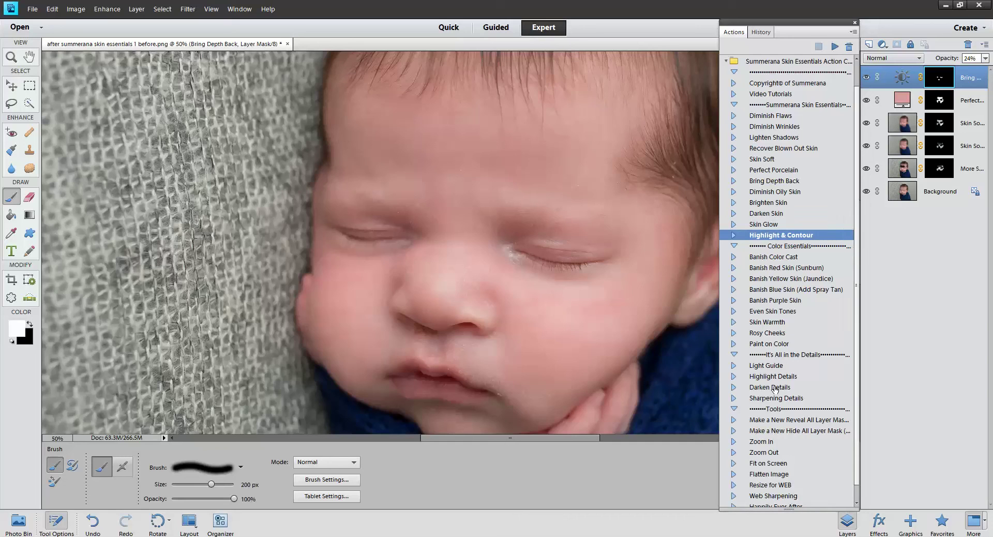
{"action": "left_click", "coordinate": [771, 254]}
{"action": "left_click", "coordinate": [782, 269]}
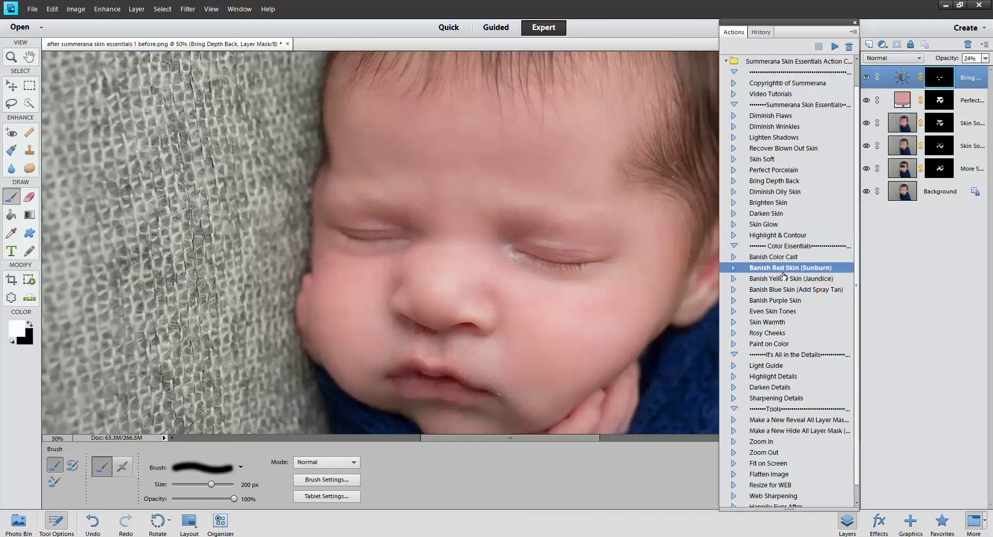
{"action": "left_click", "coordinate": [835, 47]}
{"action": "left_click", "coordinate": [503, 213]}
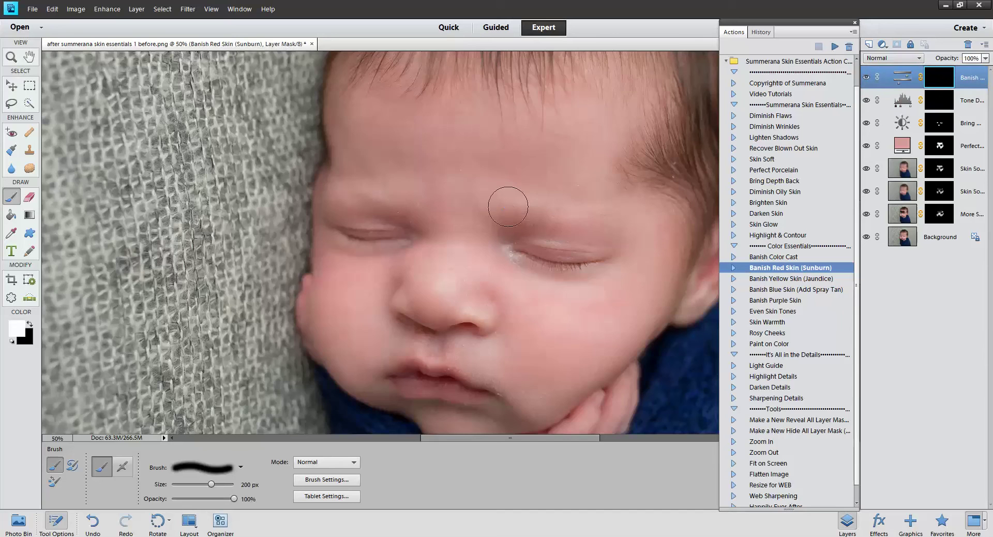
- Paint the Banish Red Skin and Tone Down Red masks white over the baby's face with a 500 px brush at 100% opacity
{"action": "left_click", "coordinate": [940, 98]}
{"action": "left_click", "coordinate": [944, 79]}
{"action": "key", "text": "bracketright"}
{"action": "key", "text": "bracketright"}
{"action": "key", "text": "bracketright"}
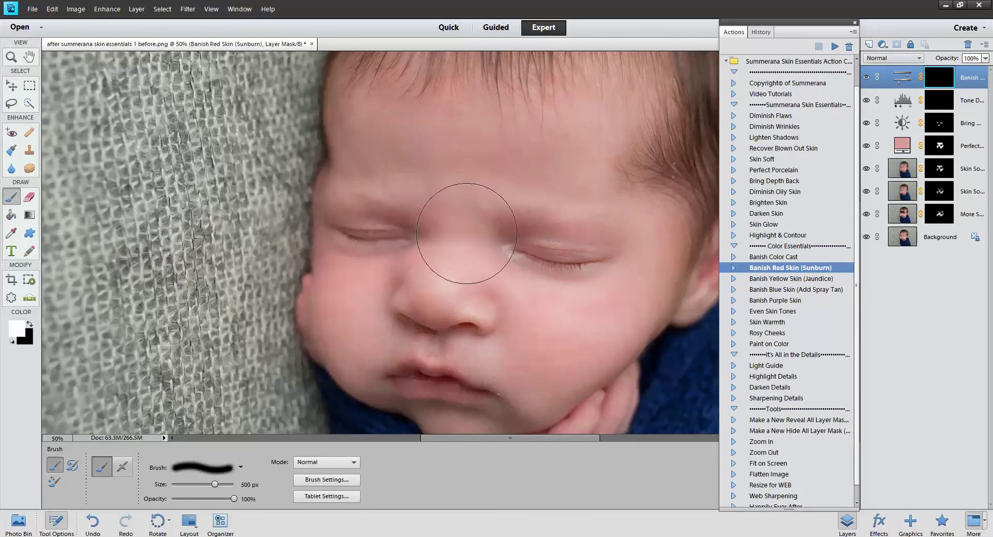
{"action": "mouse_move", "coordinate": [560, 379]}
{"action": "left_mouse_down"}
{"action": "mouse_move", "coordinate": [541, 282]}
{"action": "mouse_move", "coordinate": [592, 247]}
{"action": "mouse_move", "coordinate": [518, 154]}
{"action": "mouse_move", "coordinate": [458, 123]}
{"action": "mouse_move", "coordinate": [431, 91]}
{"action": "left_mouse_up"}
{"action": "left_click", "coordinate": [950, 107]}
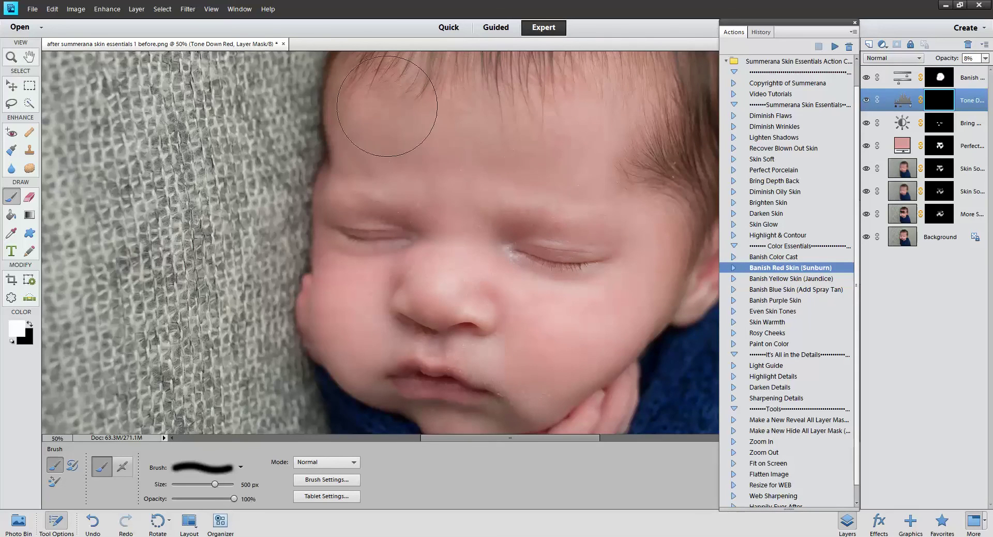
{"action": "mouse_move", "coordinate": [520, 321]}
{"action": "left_mouse_down"}
{"action": "mouse_move", "coordinate": [373, 321]}
{"action": "mouse_move", "coordinate": [352, 281]}
{"action": "mouse_move", "coordinate": [370, 343]}
{"action": "mouse_move", "coordinate": [402, 328]}
{"action": "mouse_move", "coordinate": [552, 366]}
{"action": "mouse_move", "coordinate": [676, 265]}
{"action": "mouse_move", "coordinate": [597, 184]}
{"action": "left_mouse_up"}
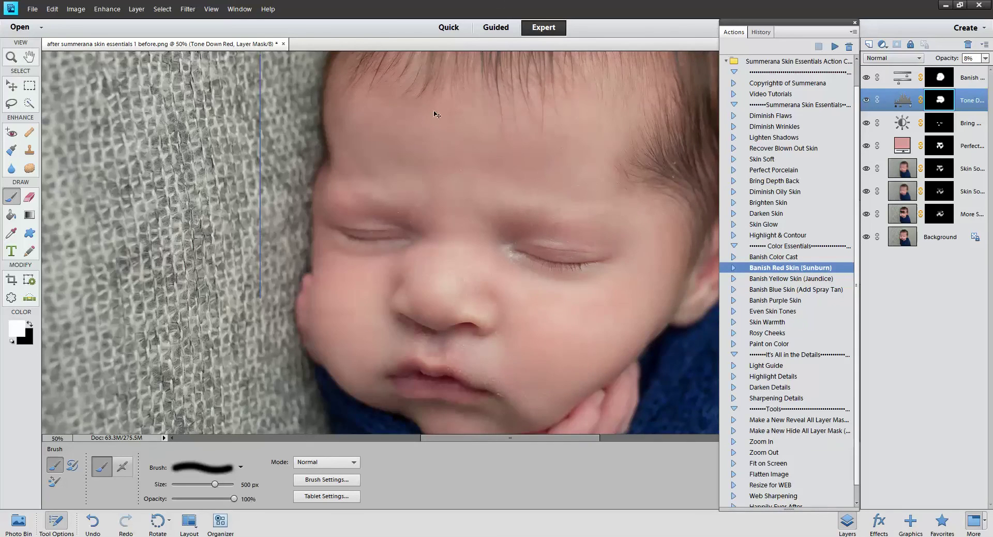
- Adjust the Tone Down Red layer's opacity and set the Banish Red Skin (Sunburn) layer's opacity to 75%
{"action": "key", "text": "ctrl+minus"}
{"action": "key", "text": "ctrl+minus"}
{"action": "left_click", "coordinate": [985, 58]}
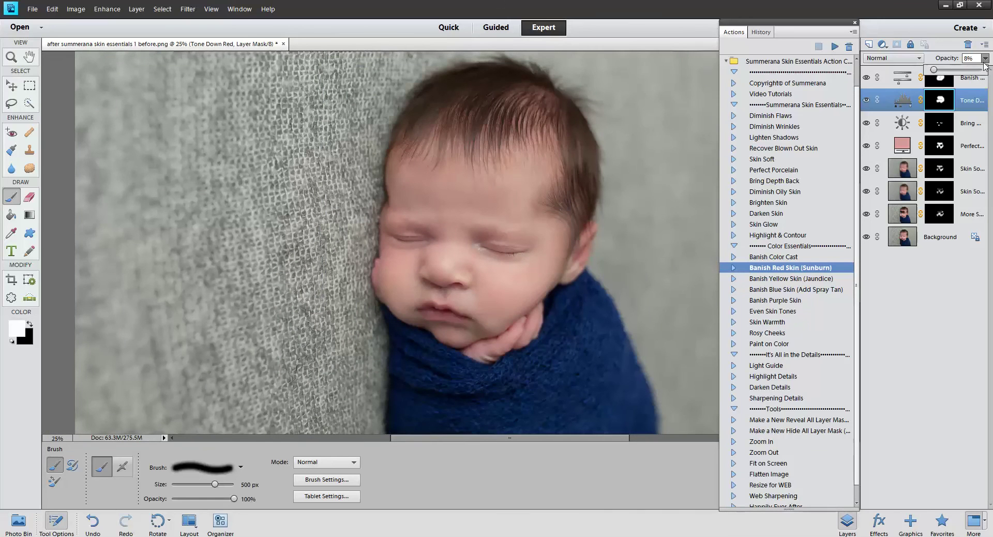
{"action": "left_click_drag", "start_coordinate": [934, 71], "coordinate": [971, 79]}
{"action": "left_click", "coordinate": [965, 78]}
{"action": "left_click", "coordinate": [985, 58]}
- Review the remaining Color Essentials actions, from Banish Yellow Skin through Paint on Color, and the first detail actions
{"action": "left_click", "coordinate": [786, 281]}
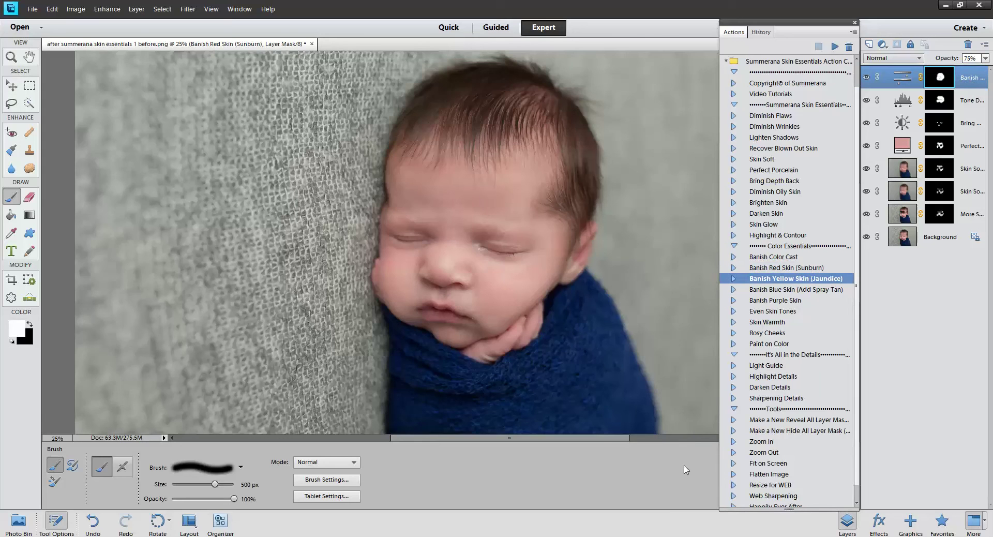
{"action": "left_click", "coordinate": [778, 300]}
{"action": "left_click", "coordinate": [774, 313]}
{"action": "left_click", "coordinate": [769, 321]}
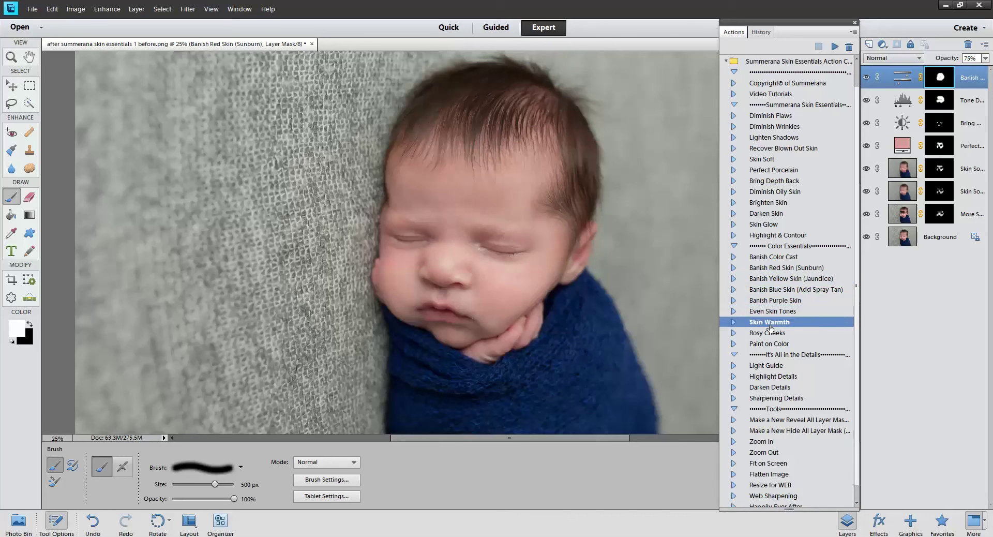
{"action": "left_click", "coordinate": [768, 333]}
{"action": "left_click", "coordinate": [770, 344]}
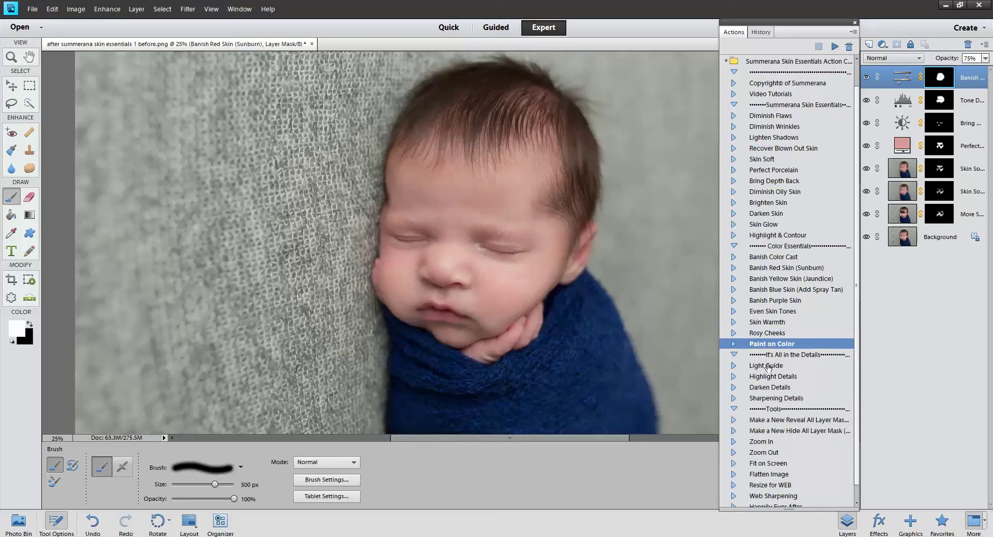
{"action": "left_click", "coordinate": [768, 368]}
{"action": "left_click", "coordinate": [771, 377]}
{"action": "left_click", "coordinate": [770, 366]}
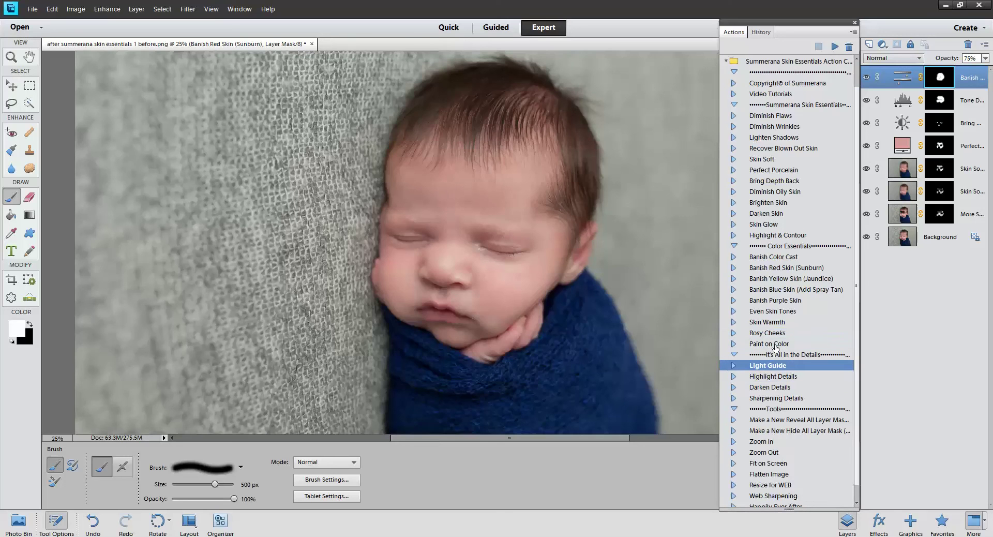
{"action": "left_click", "coordinate": [774, 345]}
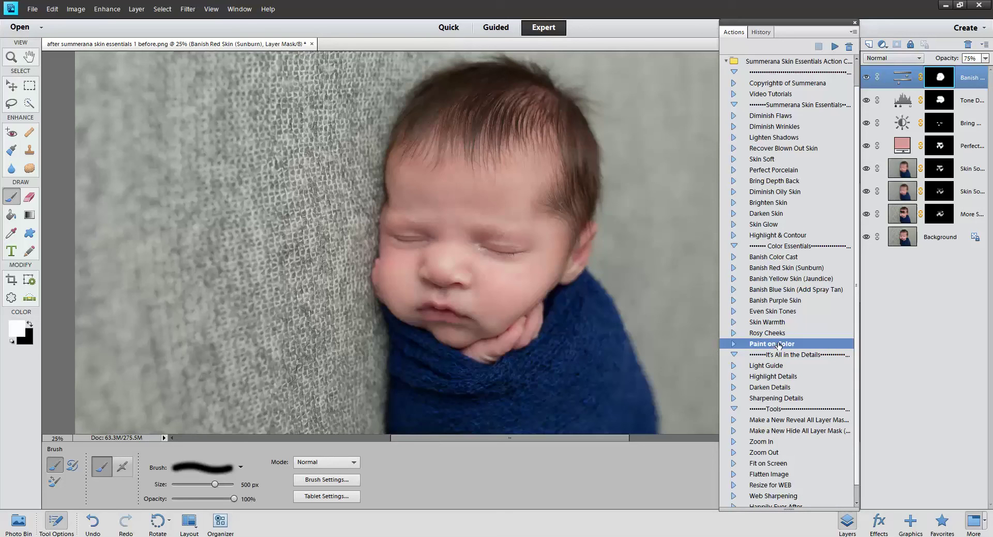
{"action": "left_click", "coordinate": [776, 335]}
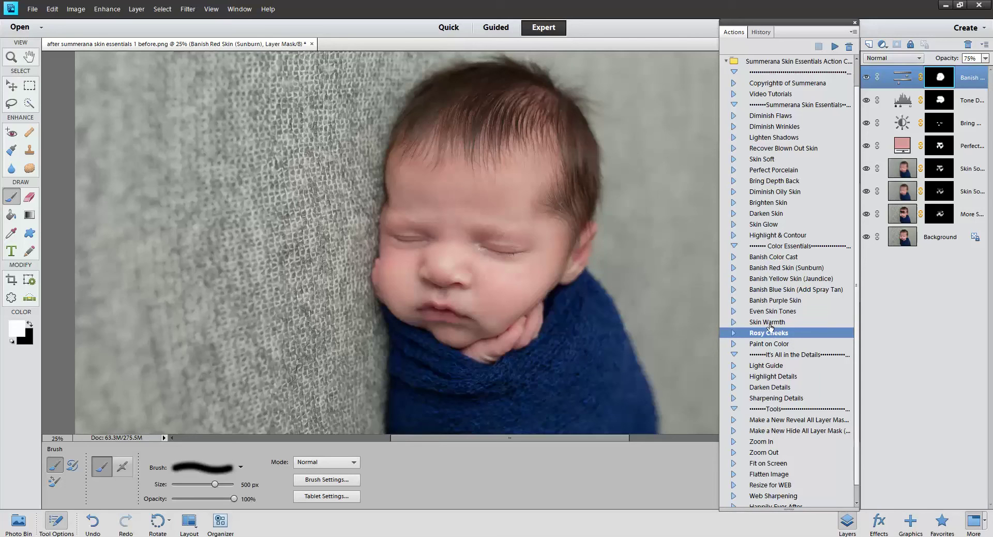
{"action": "left_click", "coordinate": [773, 323]}
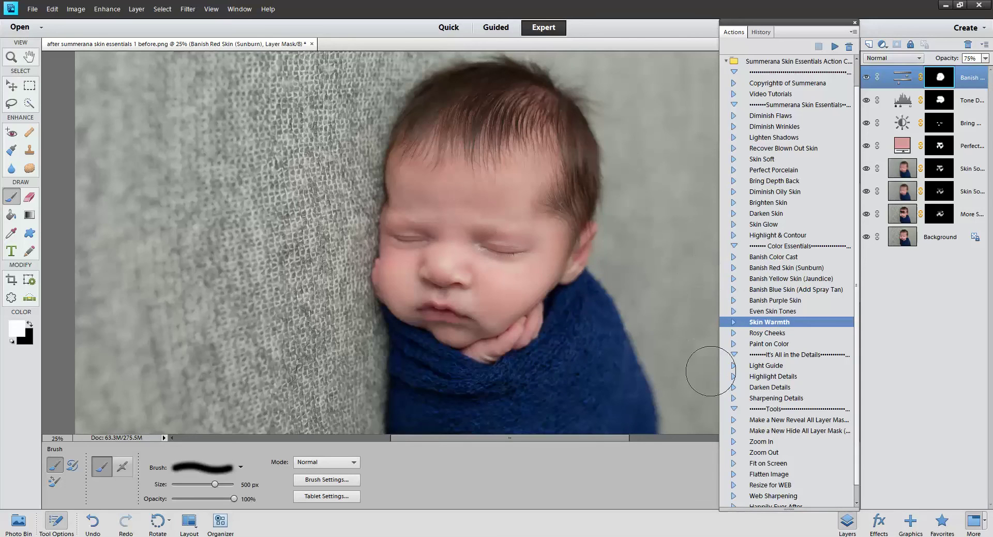
{"action": "left_click", "coordinate": [768, 333]}
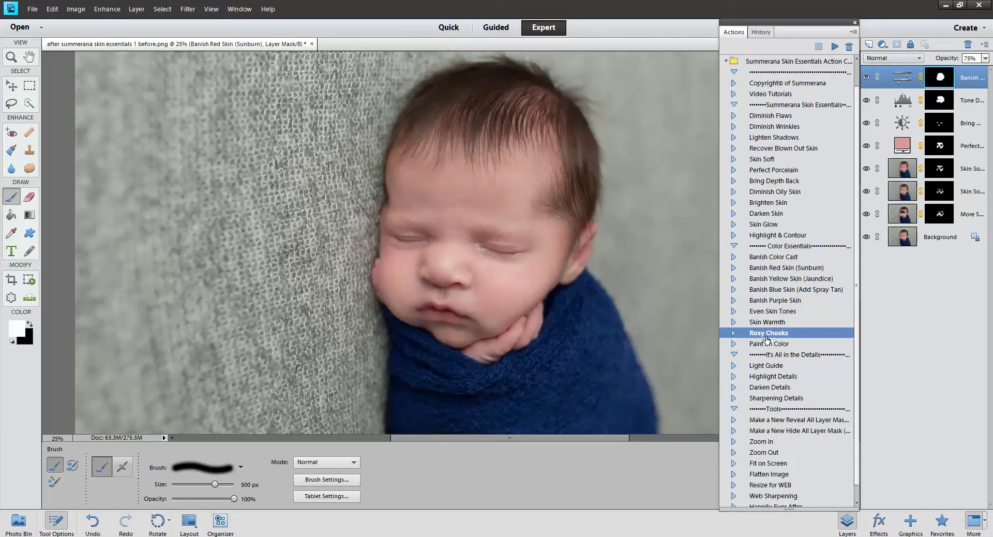
- Run the Light Guide action on the portrait, continuing through its messages
{"action": "left_click", "coordinate": [779, 377]}
{"action": "left_click", "coordinate": [767, 365]}
{"action": "left_click", "coordinate": [834, 46]}
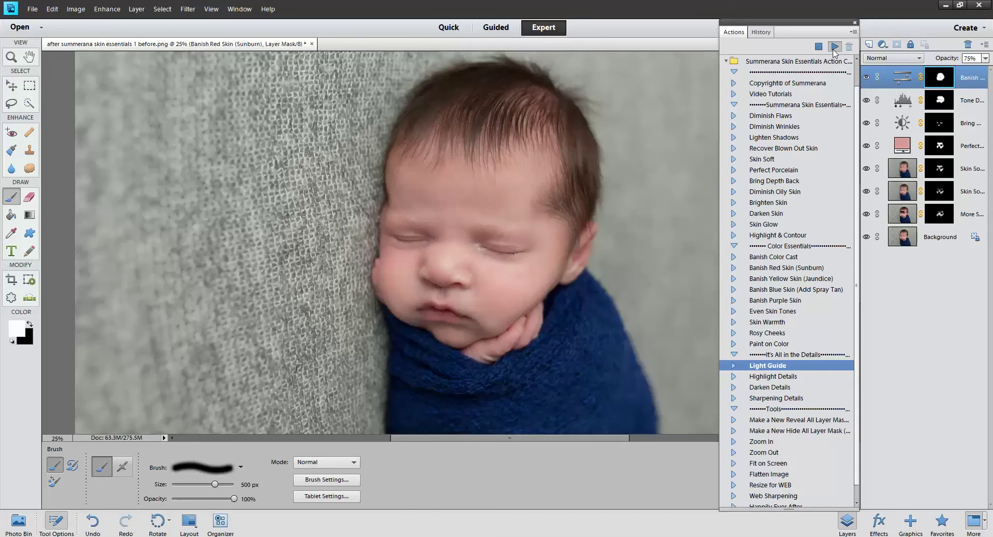
{"action": "left_click", "coordinate": [501, 212]}
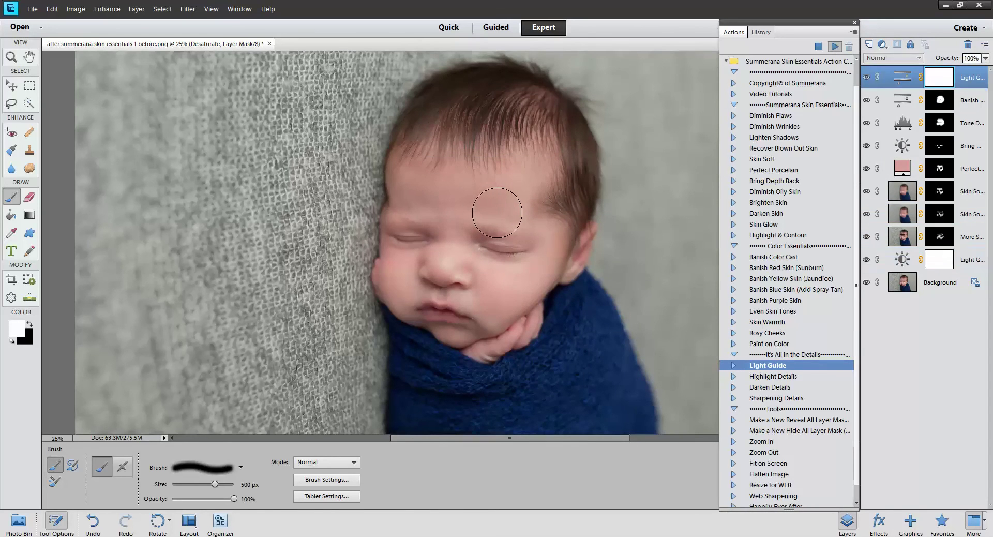
{"action": "left_click", "coordinate": [538, 230]}
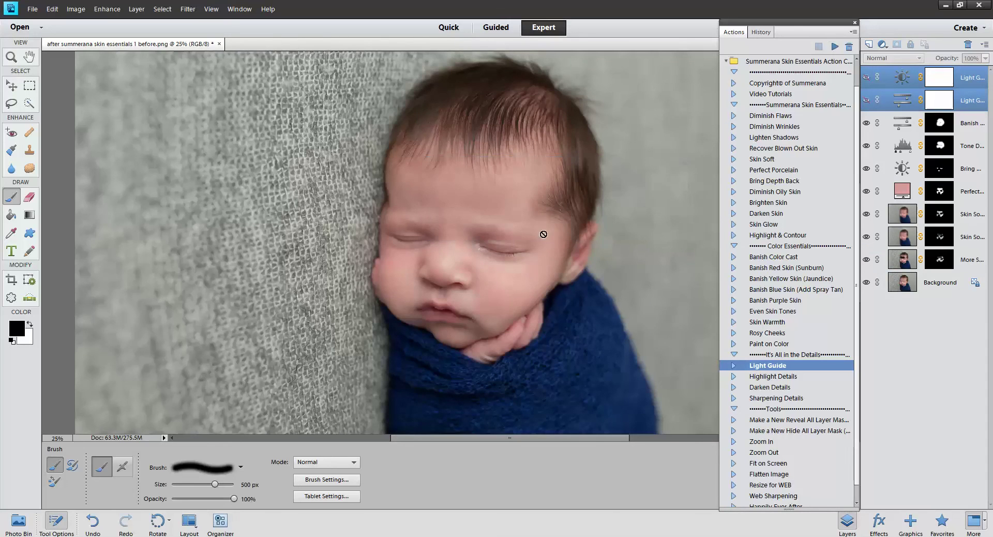
- Show both Light Guide layers to examine the portrait's highlights and shadows in dark grayscale, and hide them again
{"action": "left_click", "coordinate": [867, 79]}
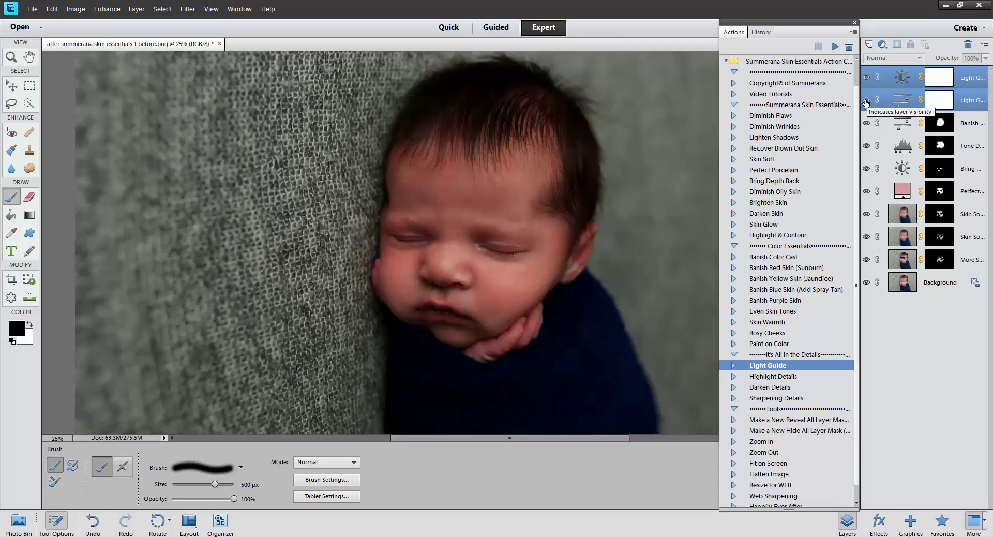
{"action": "left_click", "coordinate": [867, 101]}
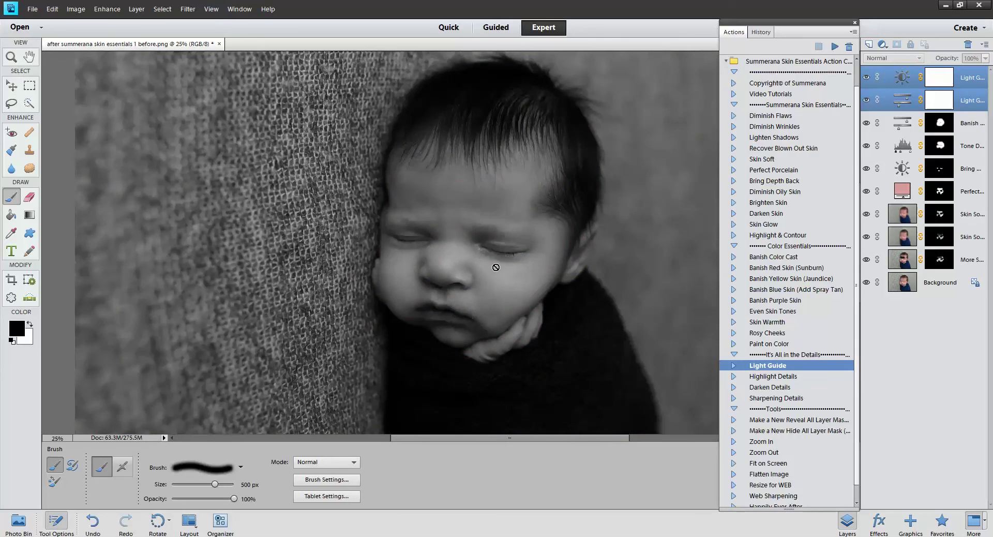
{"action": "left_click", "coordinate": [782, 377]}
{"action": "left_click", "coordinate": [778, 390]}
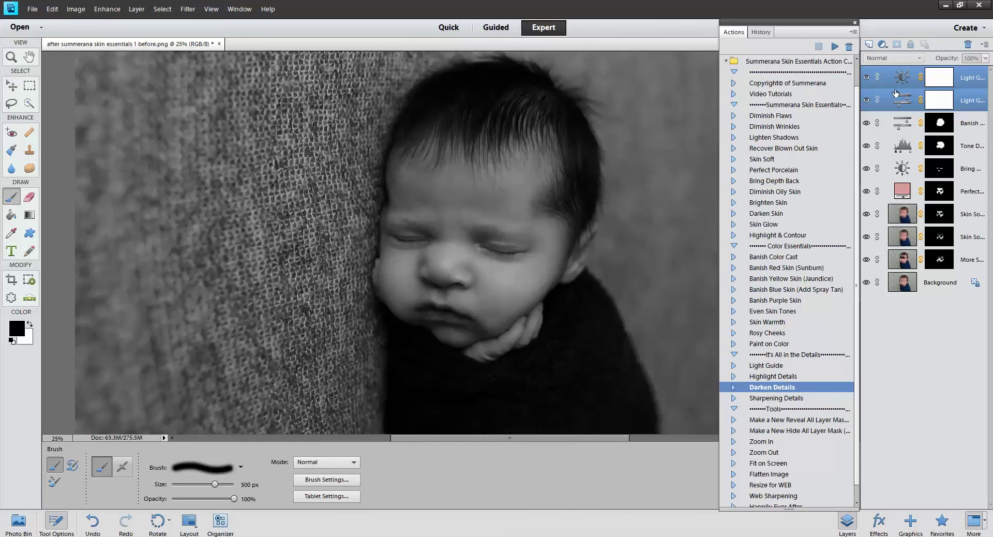
{"action": "left_click", "coordinate": [866, 79]}
{"action": "left_click", "coordinate": [866, 100]}
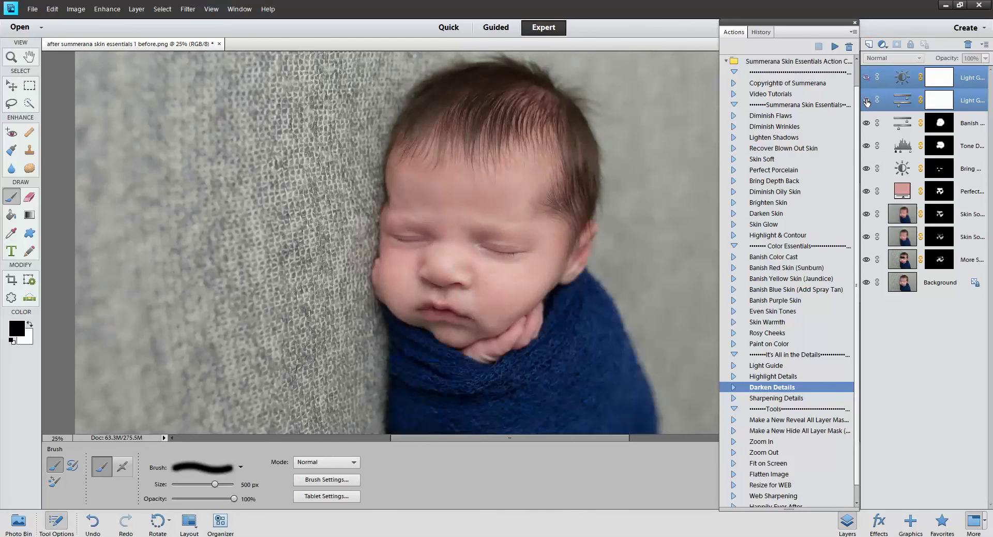
- Select the Sharpening Details action
{"action": "left_click", "coordinate": [769, 399]}
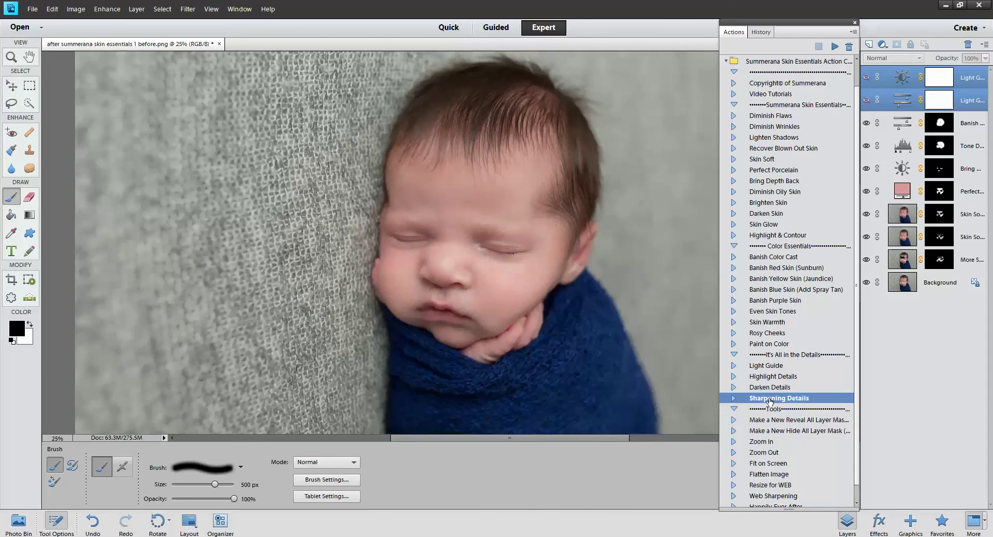